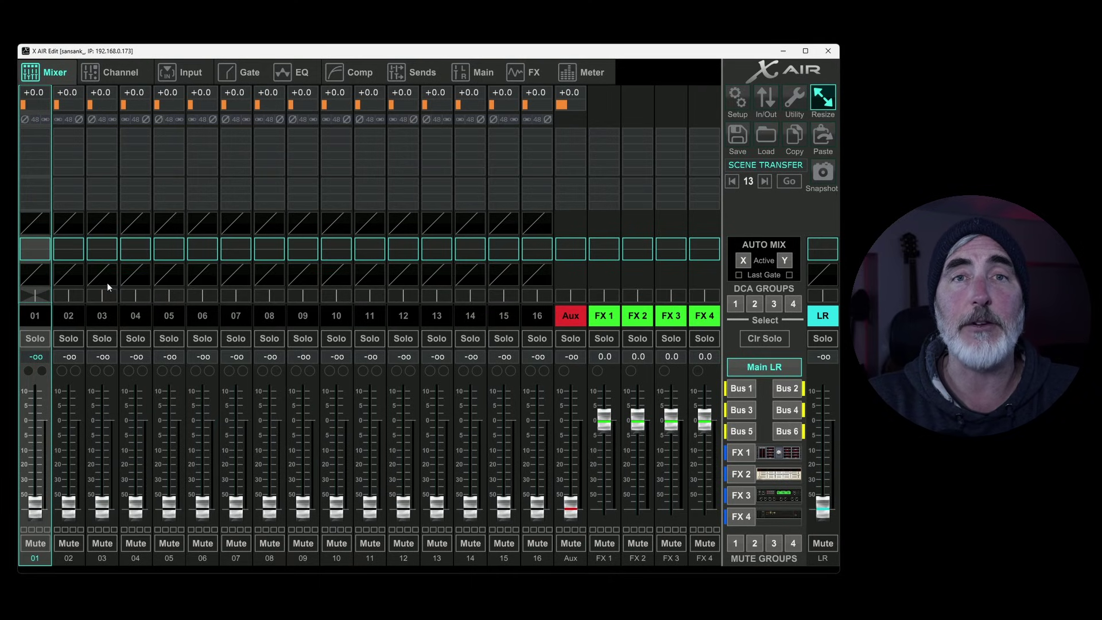
# - Open the Save menu's snapshot list with its recall scope, then close it
pyautogui.click(741, 136)
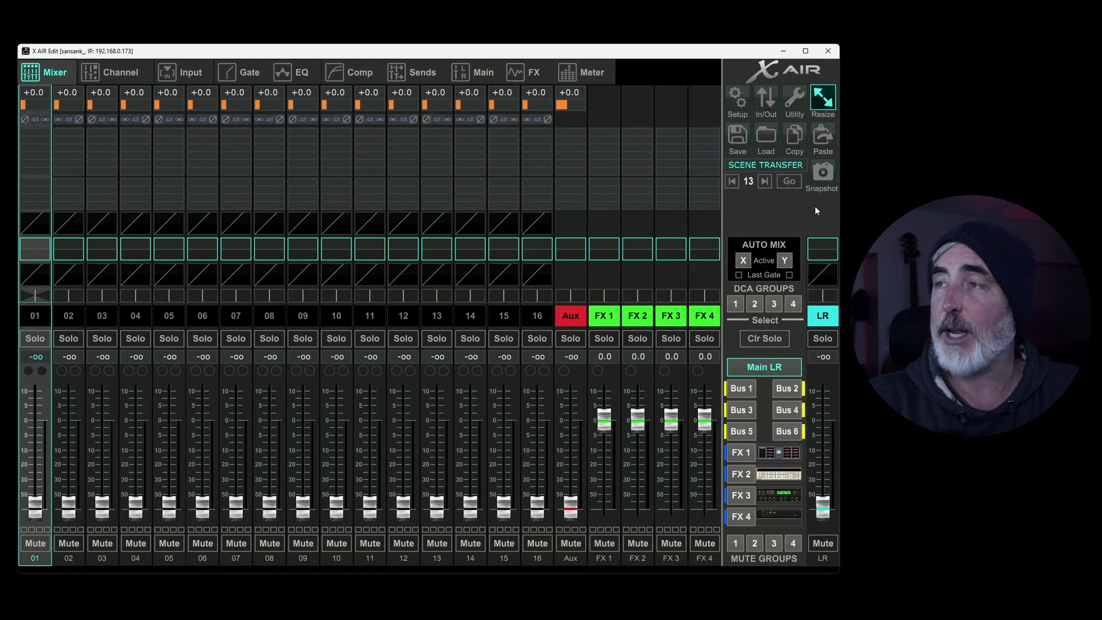
pyautogui.click(824, 174)
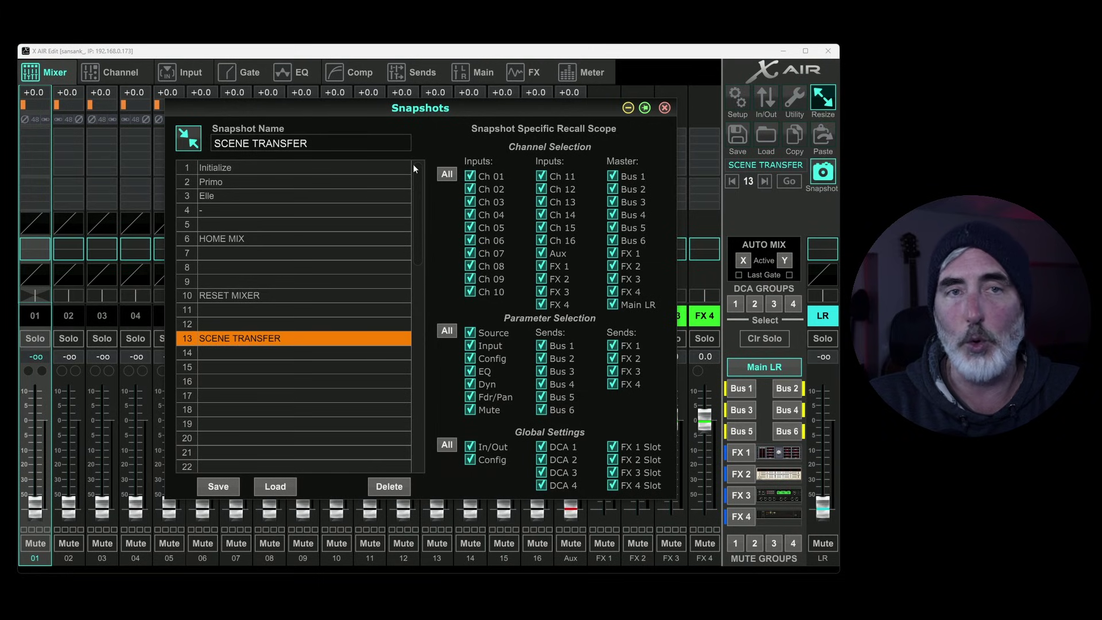
pyautogui.click(665, 108)
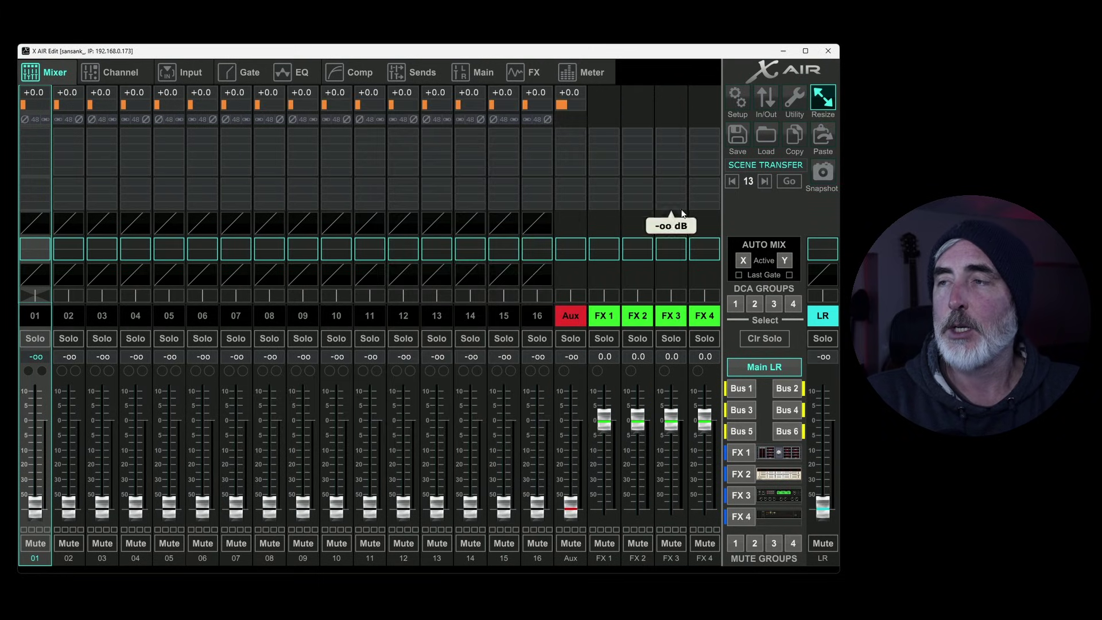
# - Reopen the scene-saving options and dismiss them without saving
pyautogui.click(739, 138)
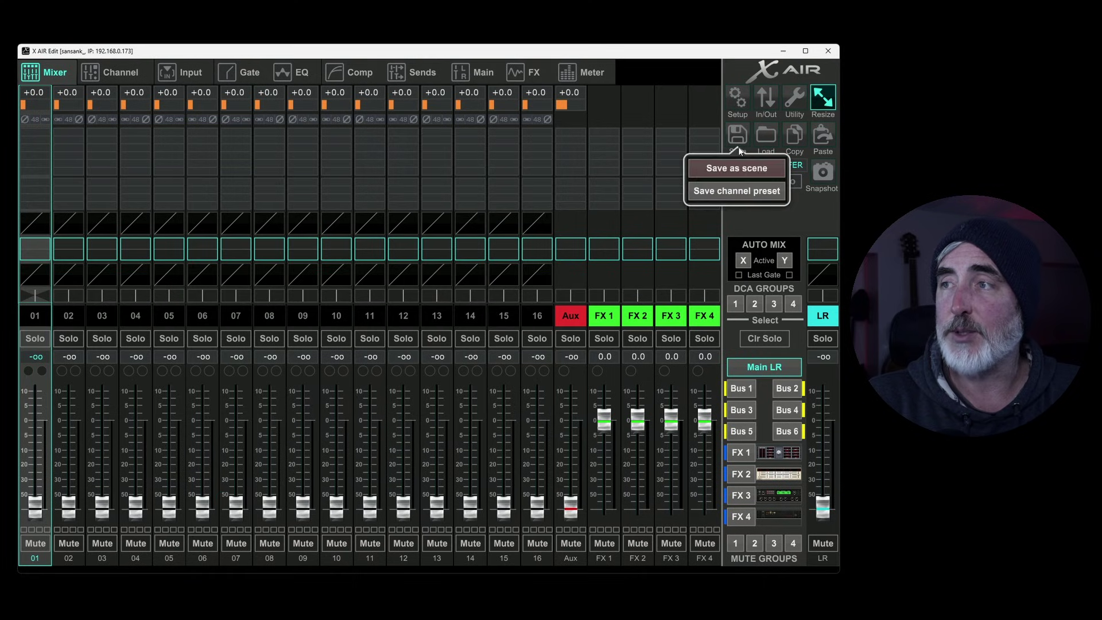
pyautogui.click(739, 141)
pyautogui.click(740, 139)
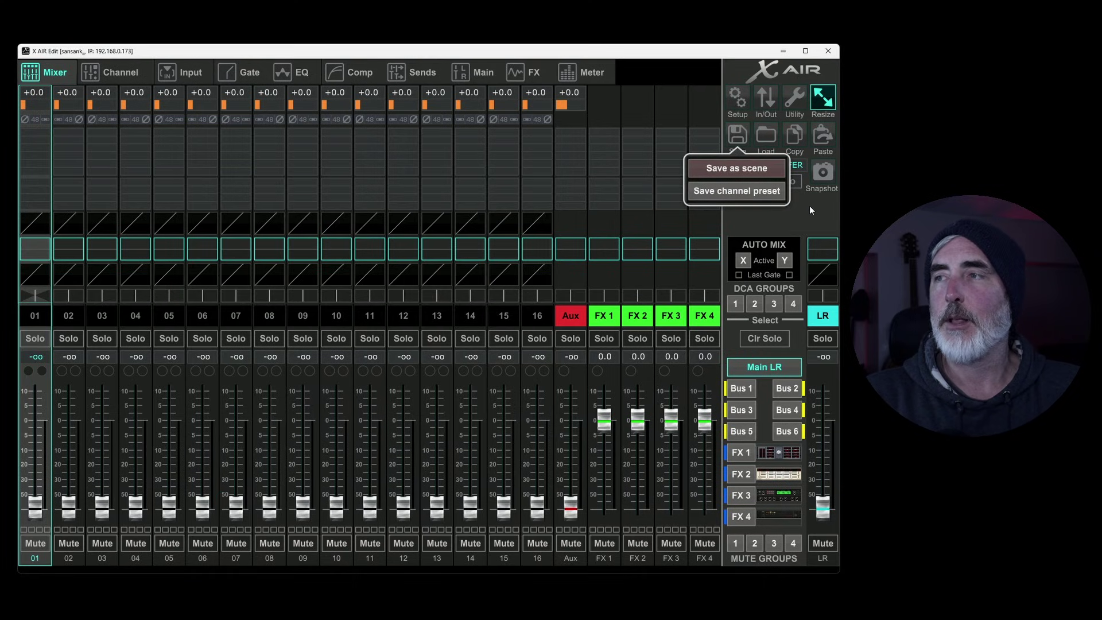
pyautogui.click(806, 207)
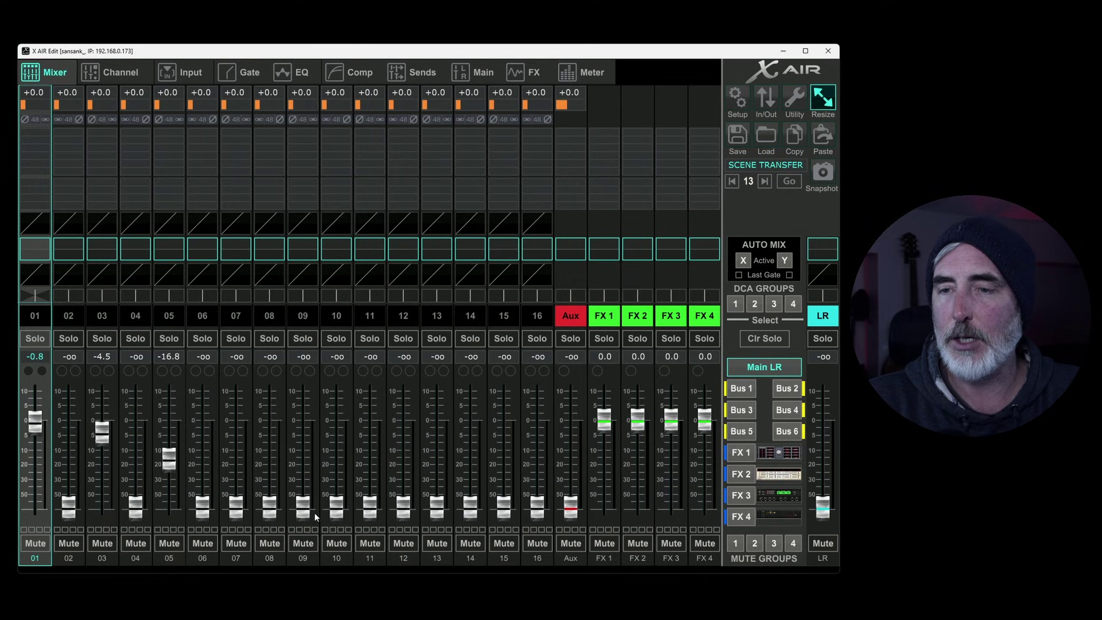
# - Raise channel 09 to about -4, set channel 01 gain to +17.5, and pan channel 03
pyautogui.moveTo(315, 512); pyautogui.dragTo(288, 436)
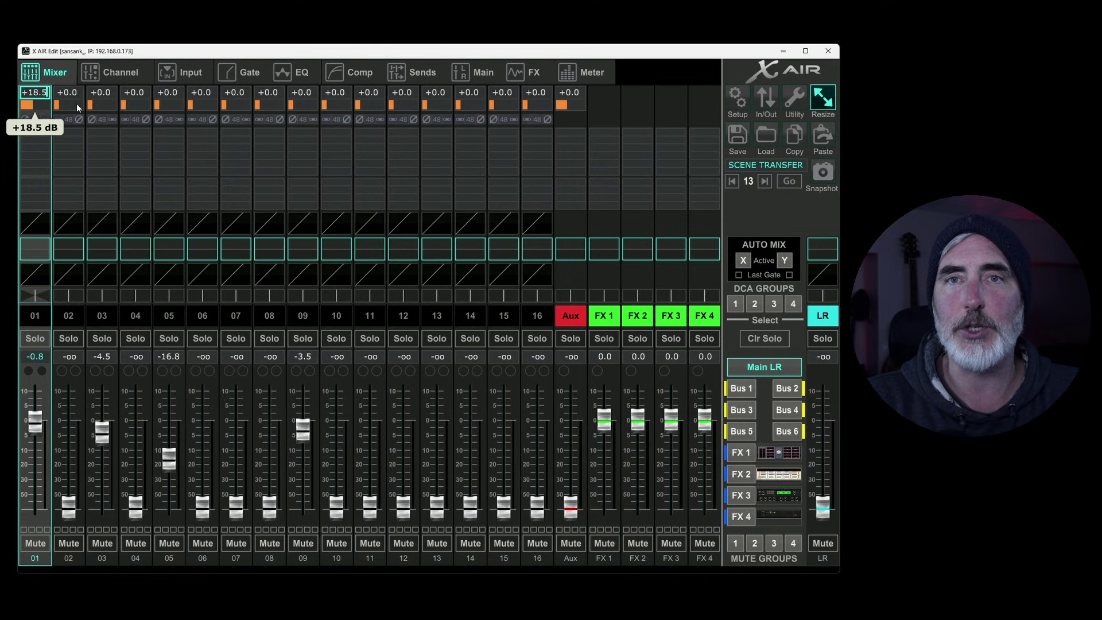
pyautogui.moveTo(77, 103); pyautogui.dragTo(72, 123)
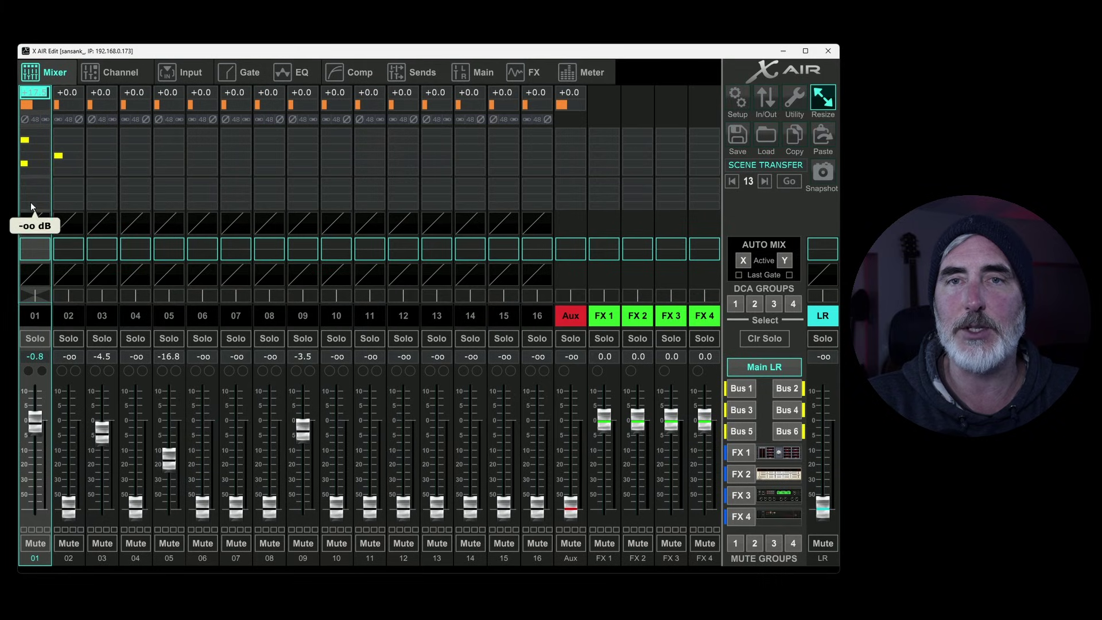
pyautogui.click(113, 170)
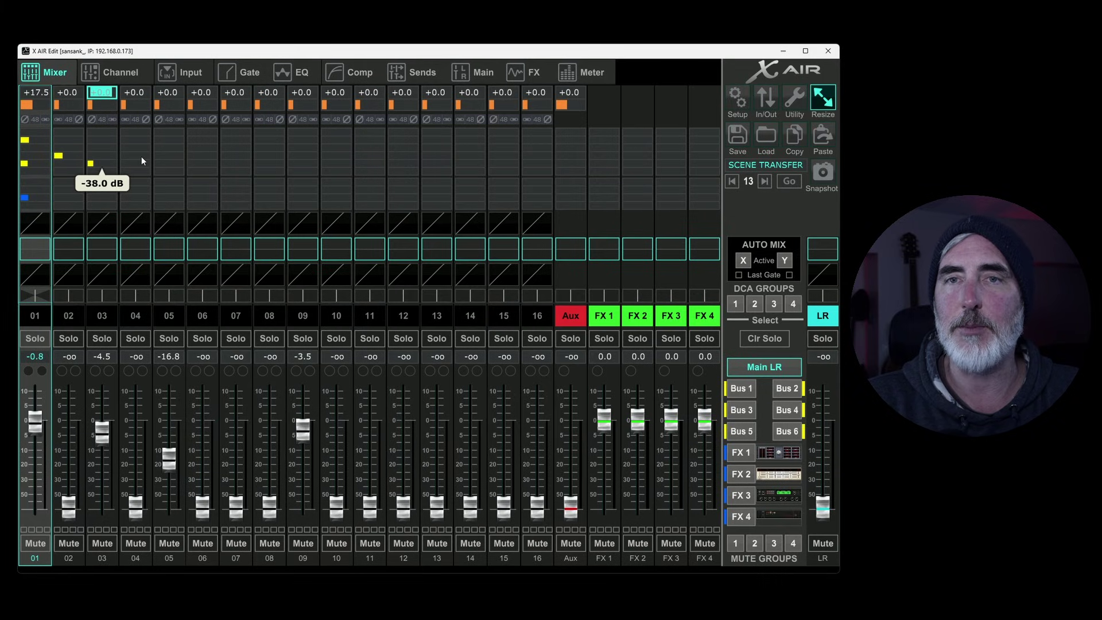
pyautogui.click(110, 295)
# - On channel 03's EQ, cut LoMid to -13 dB and boost Low to +15 dB
pyautogui.click(102, 246)
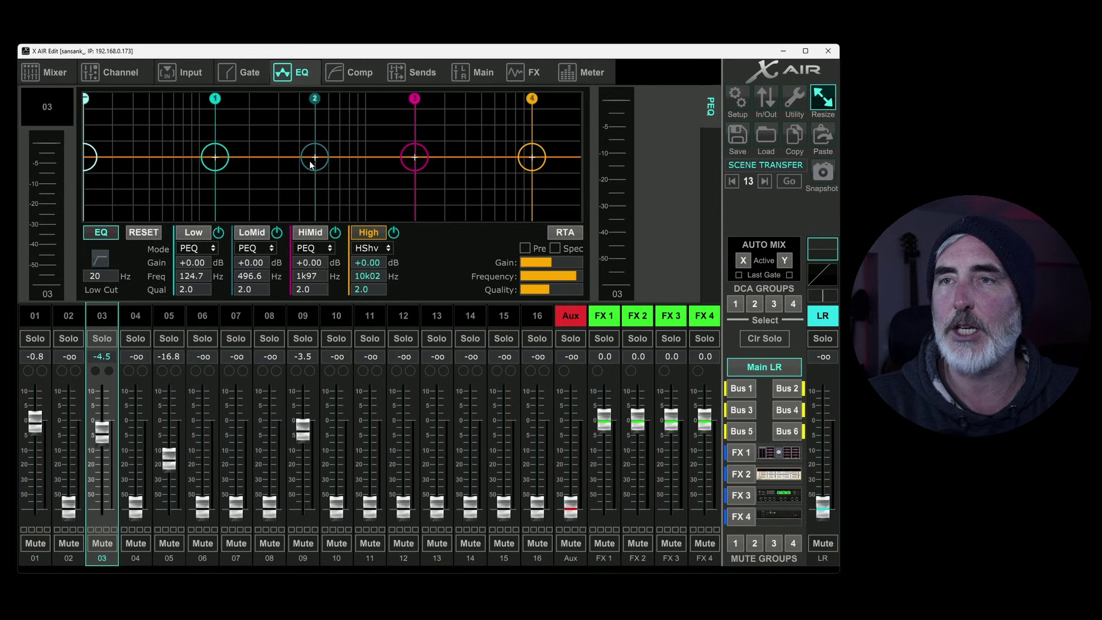
pyautogui.moveTo(317, 157); pyautogui.dragTo(317, 198)
pyautogui.moveTo(212, 157); pyautogui.dragTo(210, 97)
pyautogui.click(122, 71)
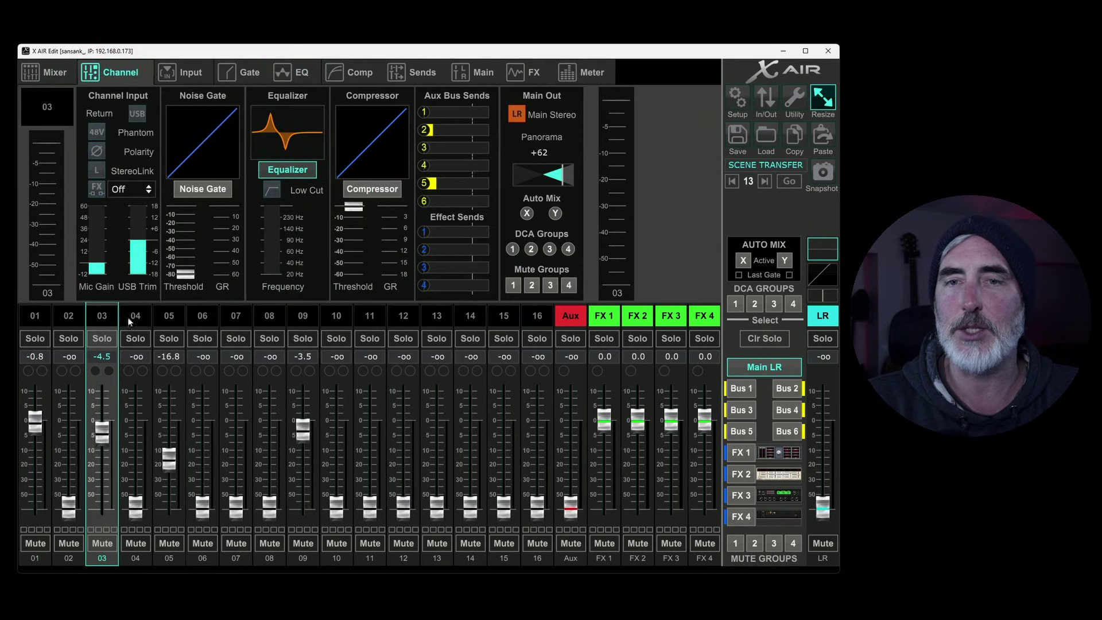
# - Name channel 09 'TRUMPEWT' and give it a red label
pyautogui.click(35, 76)
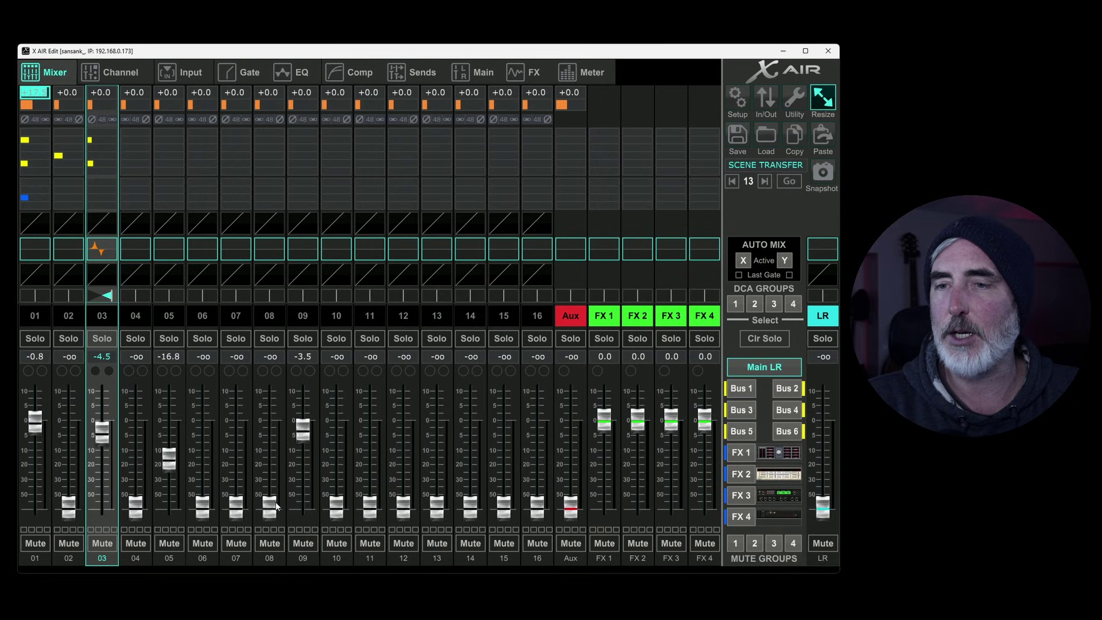
pyautogui.click(303, 315)
pyautogui.click(303, 315)
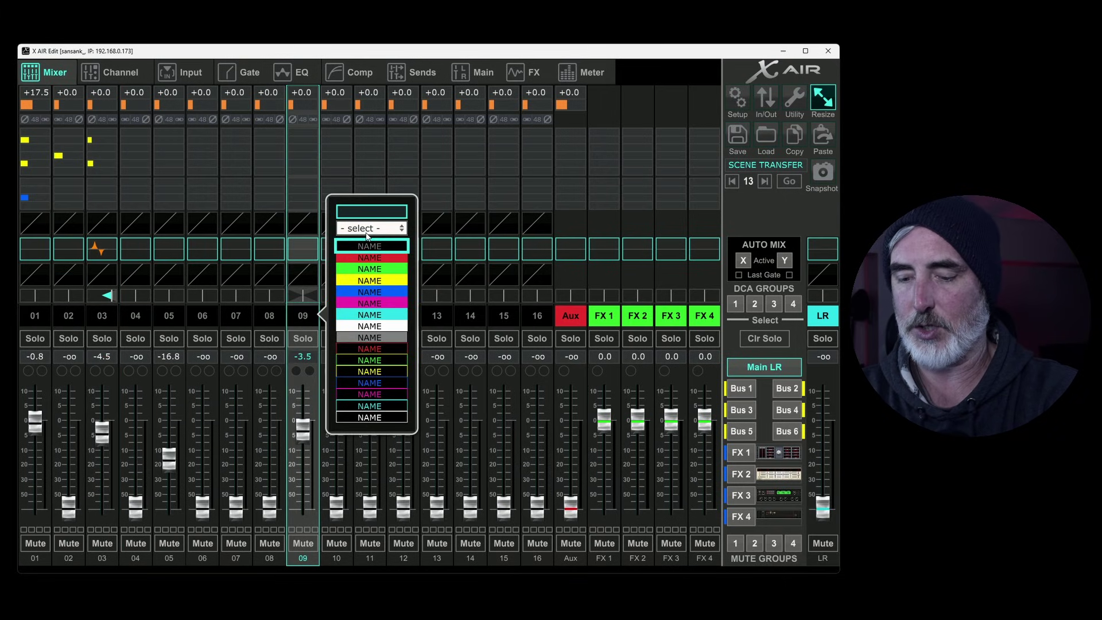
pyautogui.write('TRUMPEWT')
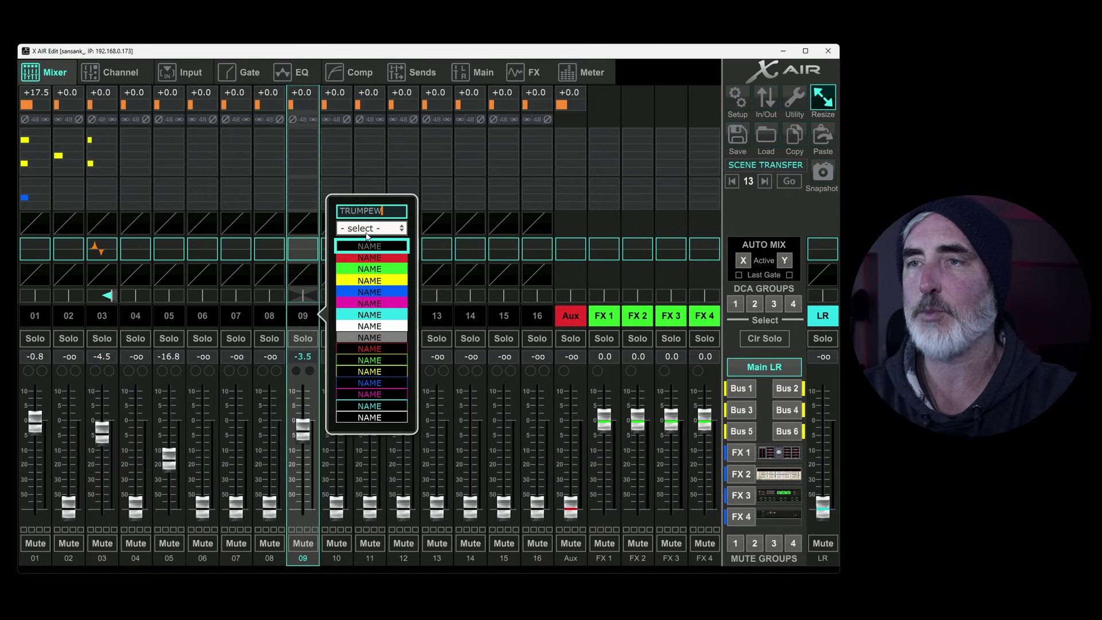
pyautogui.click(352, 258)
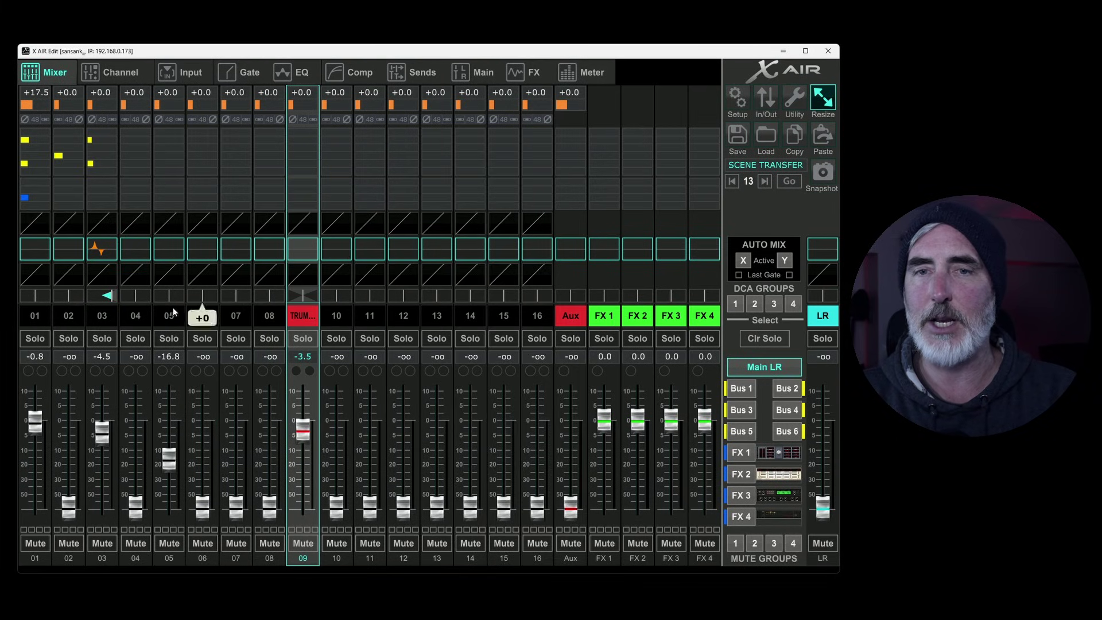
# - Name channel 01 DRUM in green and channel 03 MIC in magenta
pyautogui.click(32, 322)
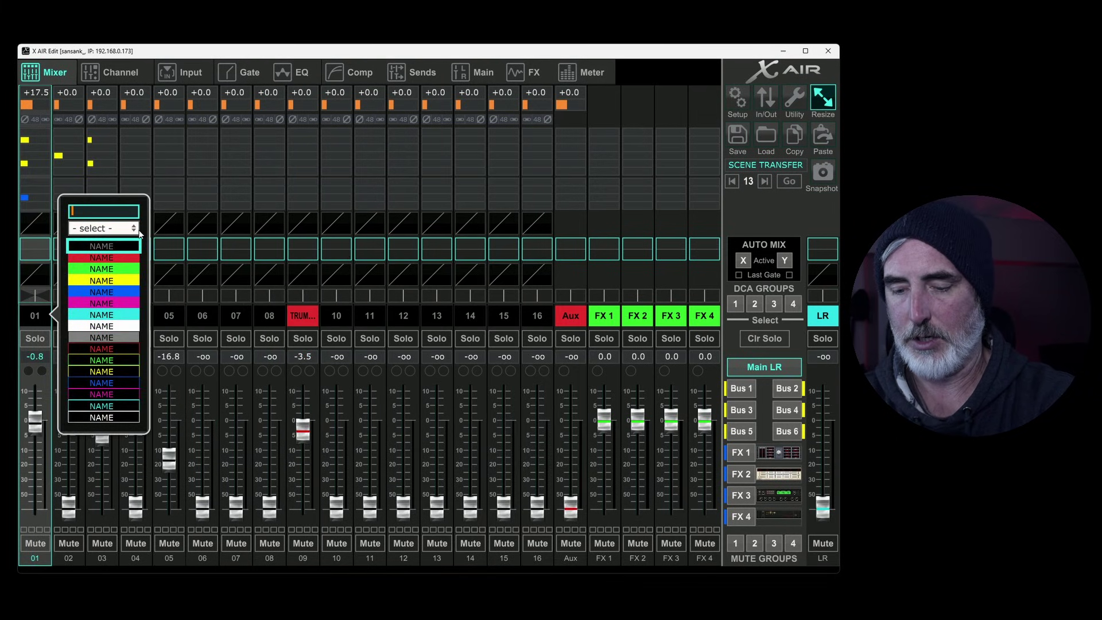
pyautogui.write('DRUM')
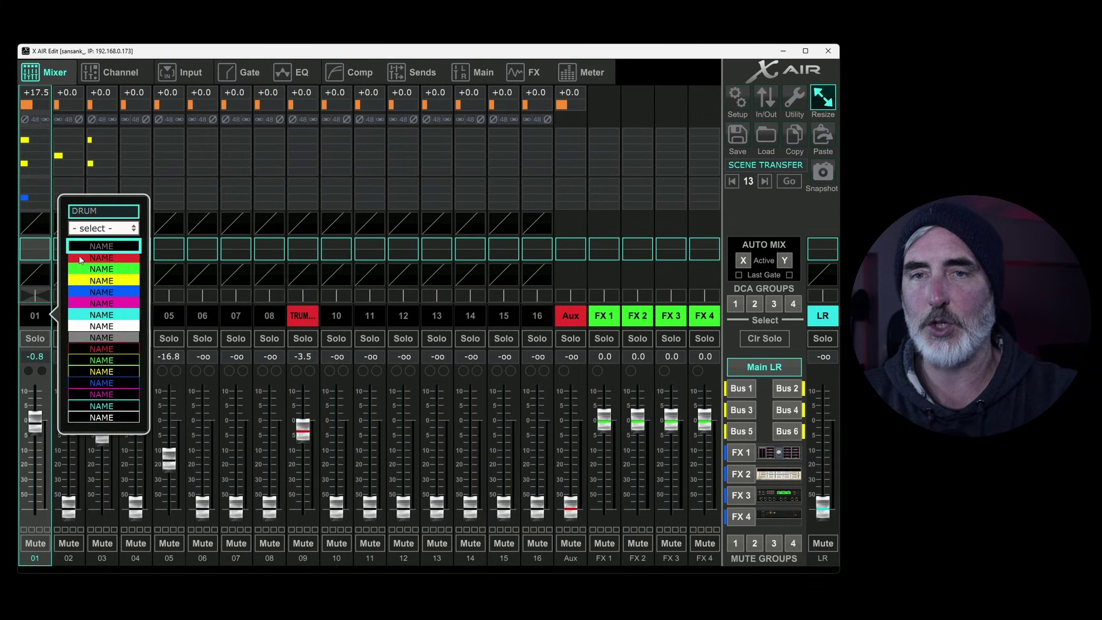
pyautogui.click(103, 269)
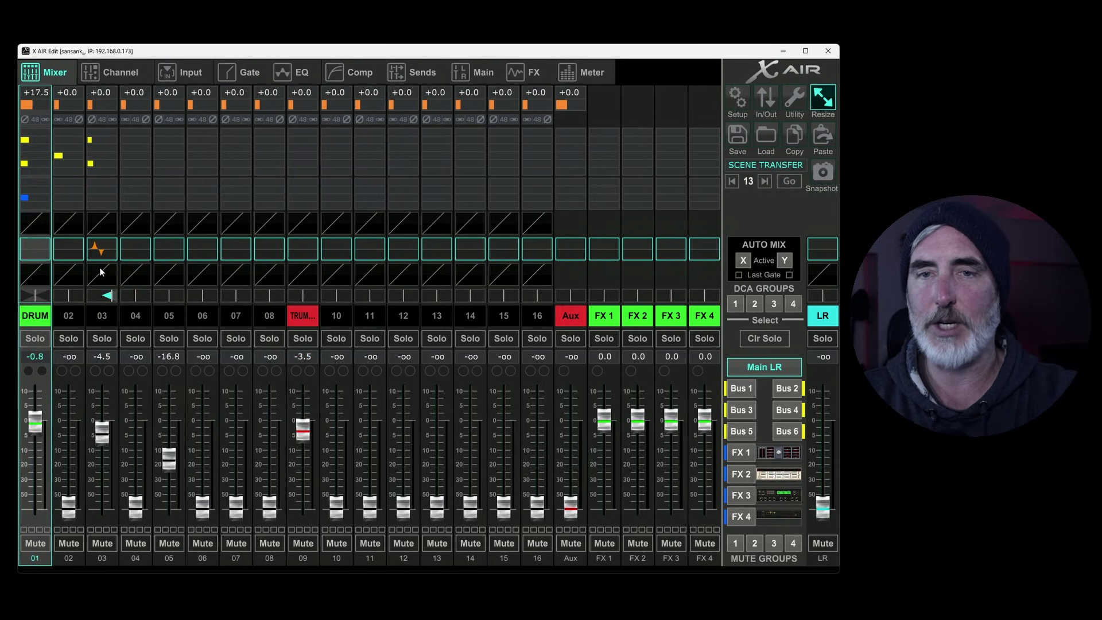
pyautogui.click(107, 315)
pyautogui.click(102, 314)
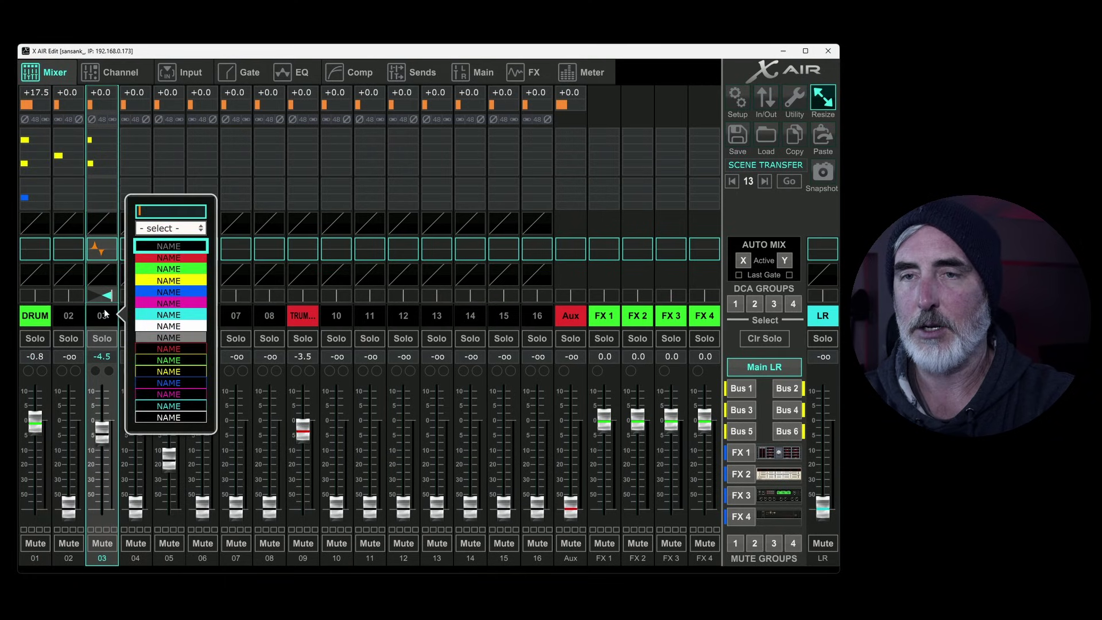
pyautogui.write('MIC')
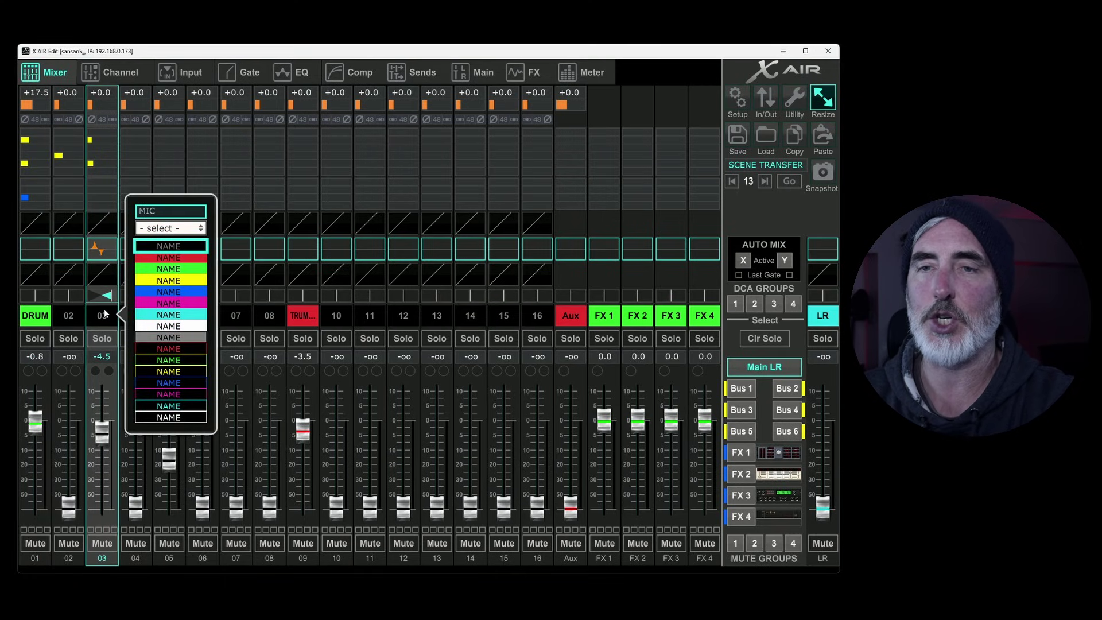
pyautogui.click(172, 304)
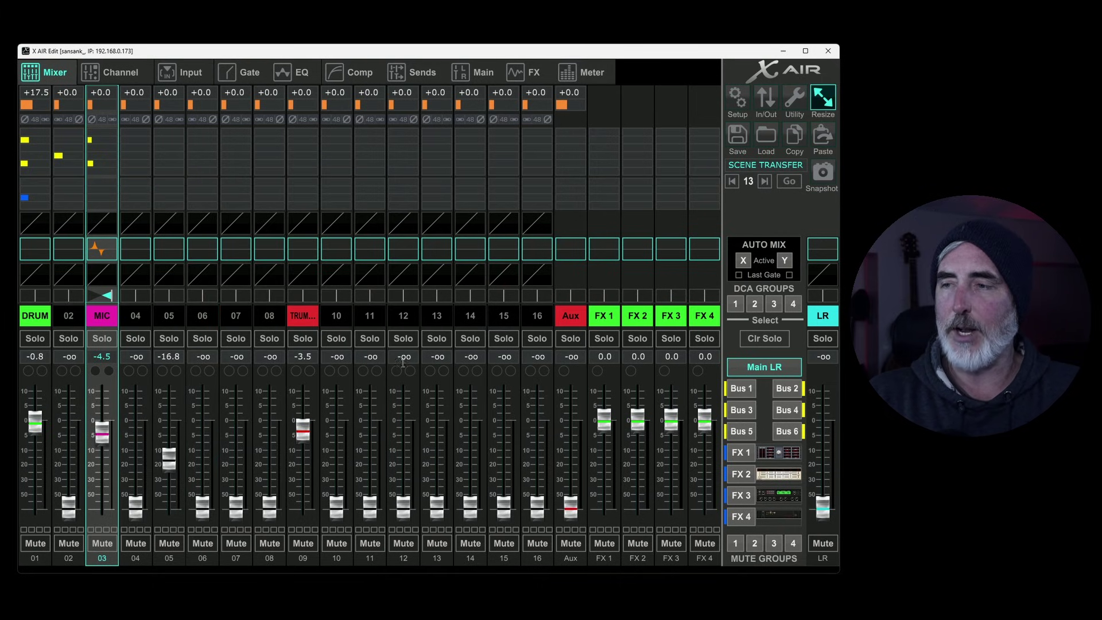
# - Send channel 01 into Bus 1 at about -6 and channel 02 at -11
pyautogui.click(741, 388)
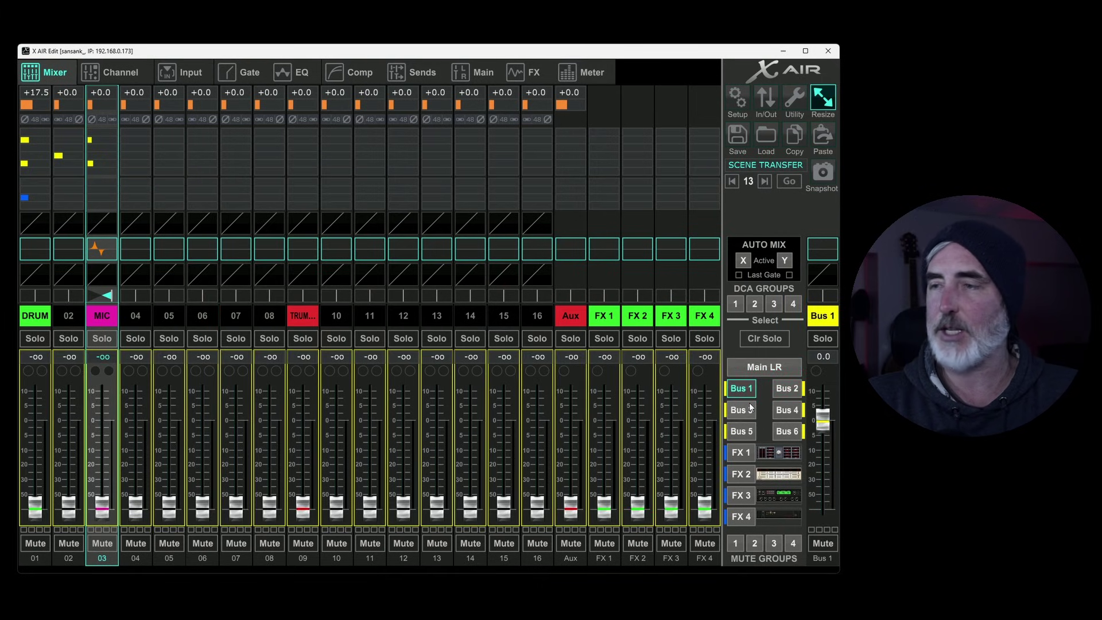
pyautogui.moveTo(35, 506); pyautogui.dragTo(58, 448)
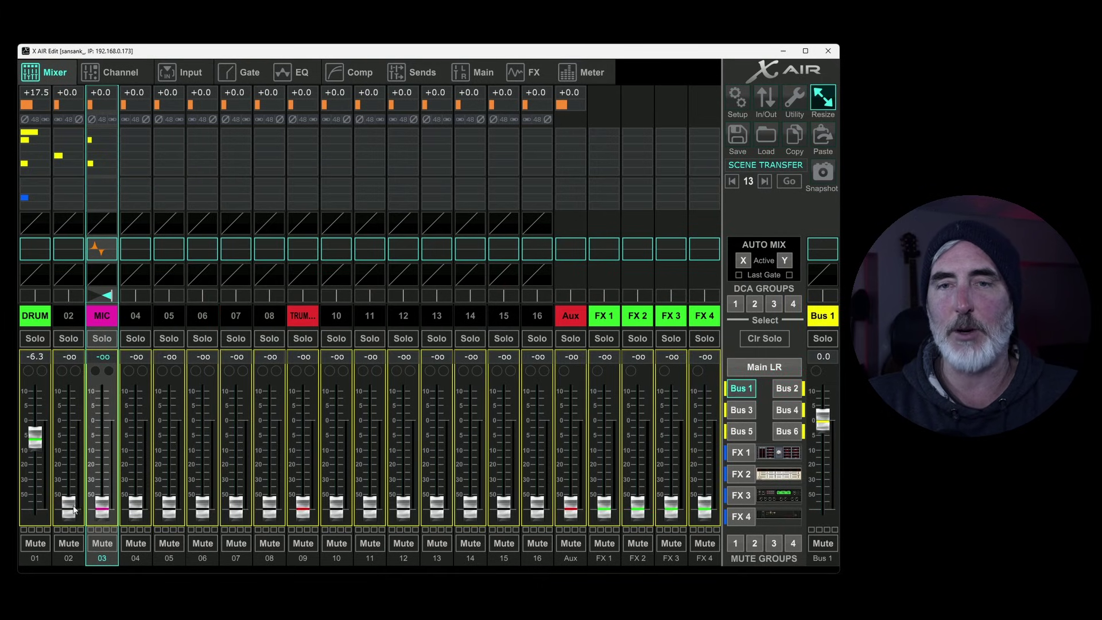
pyautogui.moveTo(74, 506); pyautogui.dragTo(75, 454)
# - Check the Bus 5, FX 1 and FX 3 sends, raising channel 01's FX 3 send
pyautogui.click(745, 431)
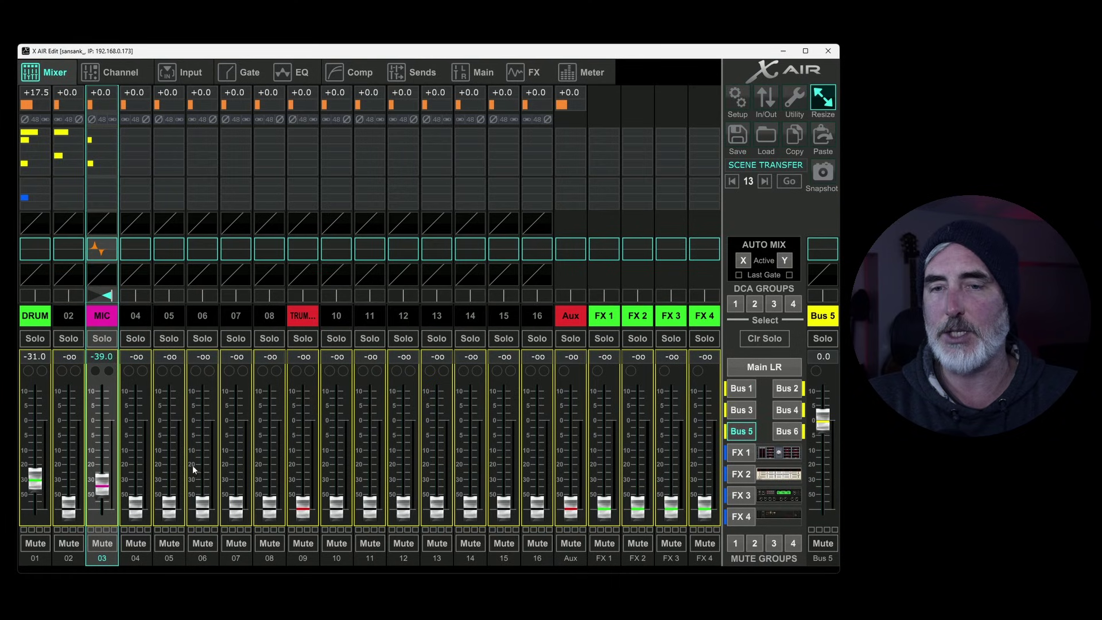
pyautogui.click(741, 453)
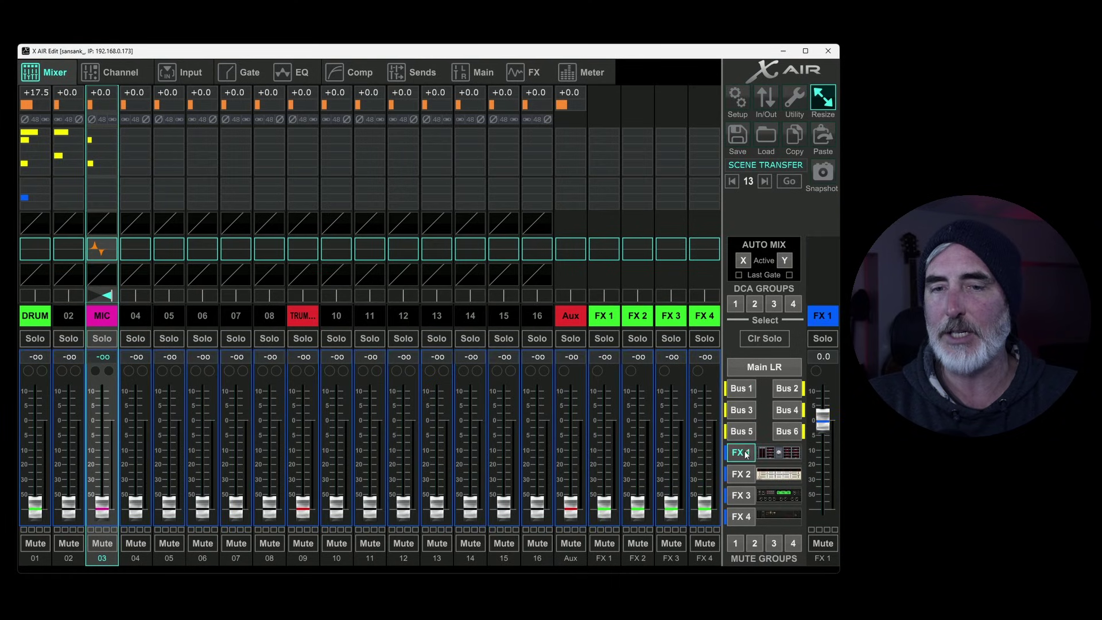
pyautogui.click(749, 500)
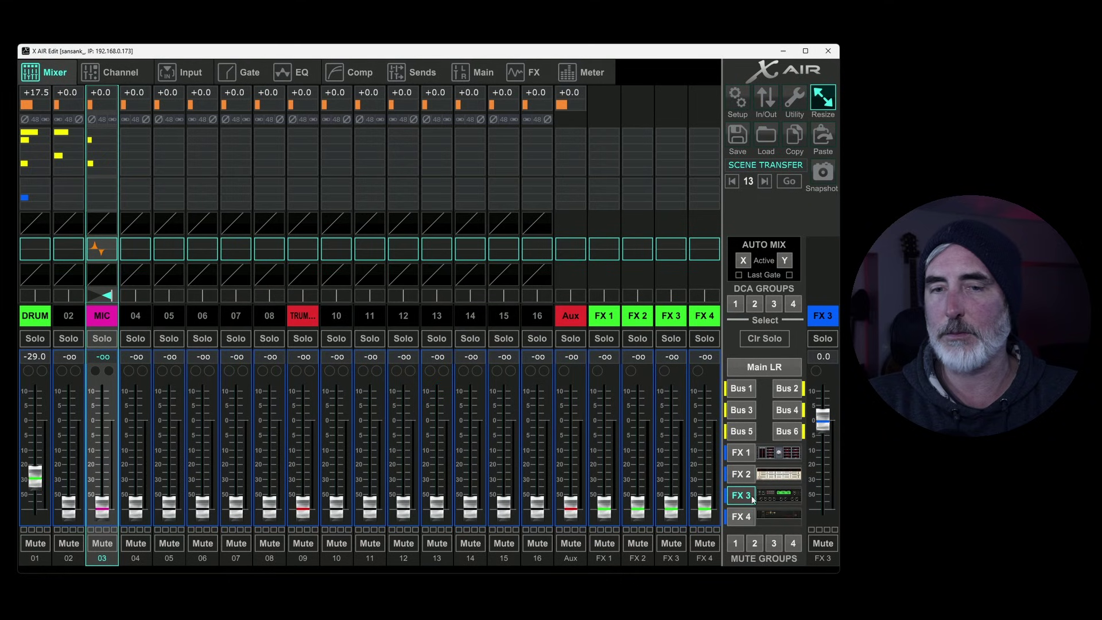
pyautogui.moveTo(35, 477); pyautogui.dragTo(35, 425)
# - Send channel 03 into FX 1 at +5.3 and channel 09 at -4.8
pyautogui.click(740, 453)
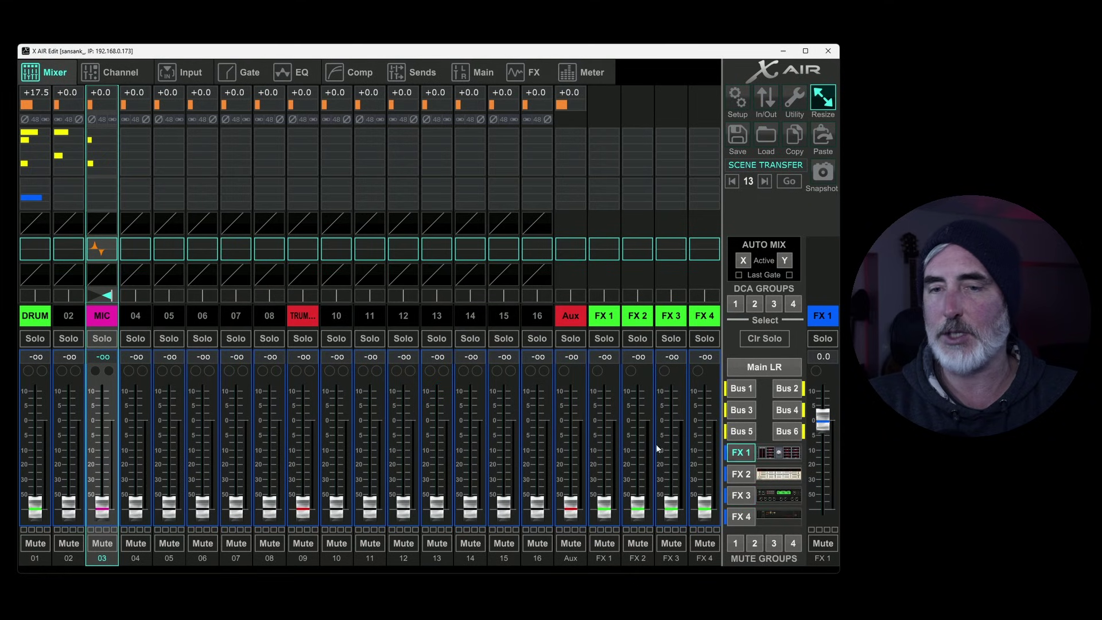
pyautogui.moveTo(105, 493); pyautogui.dragTo(103, 403)
pyautogui.moveTo(303, 508); pyautogui.dragTo(303, 434)
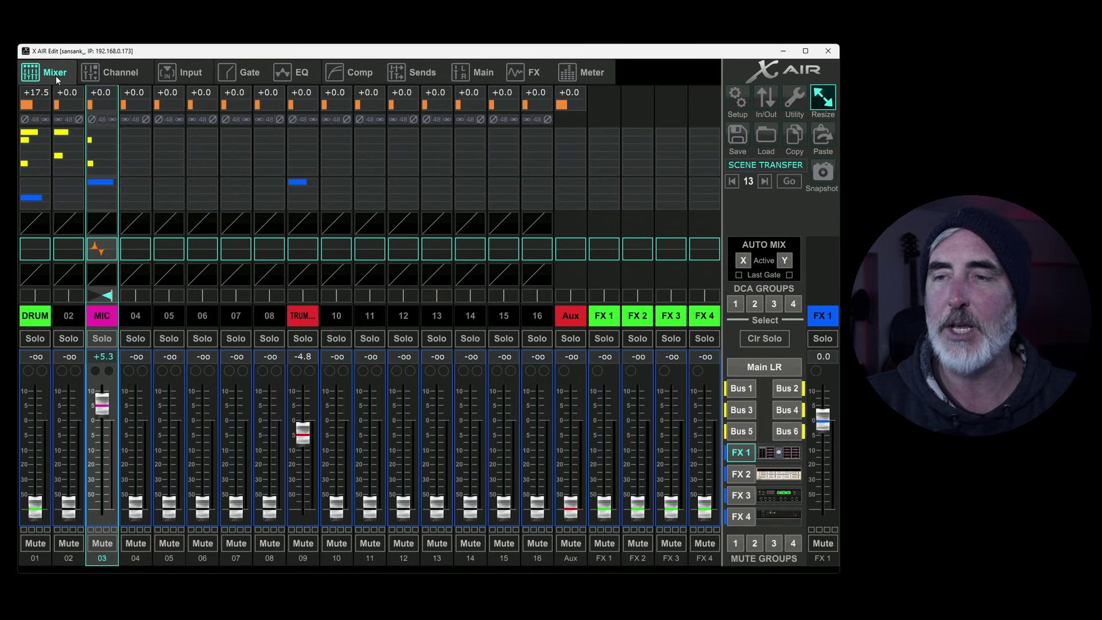
# - Return to the main LR mix and save the mix over scene 1.scn
pyautogui.click(734, 367)
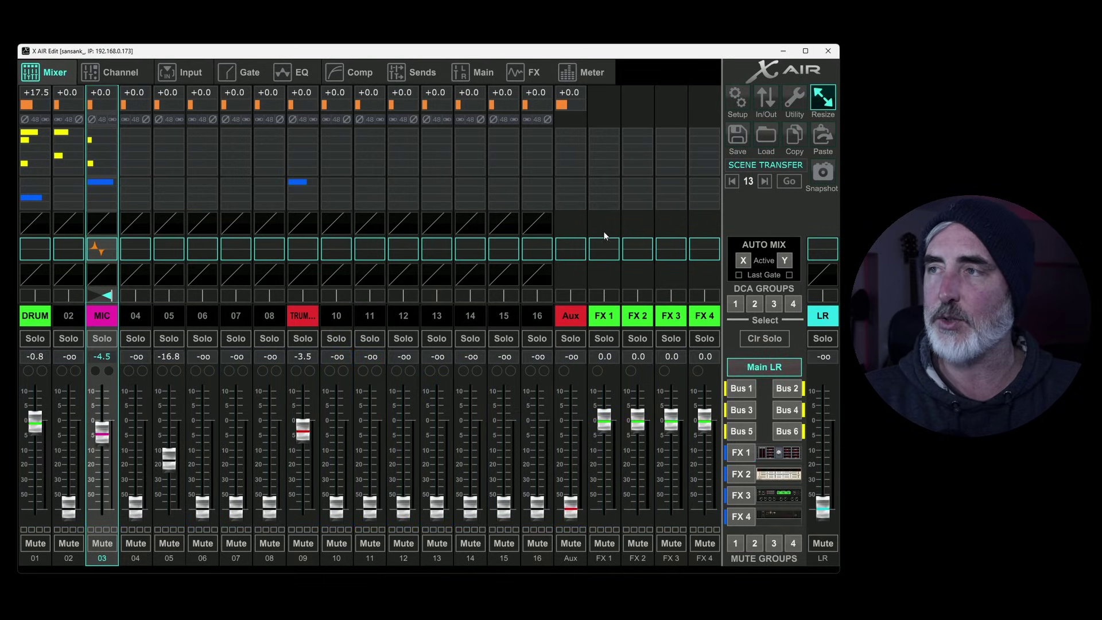
pyautogui.click(736, 135)
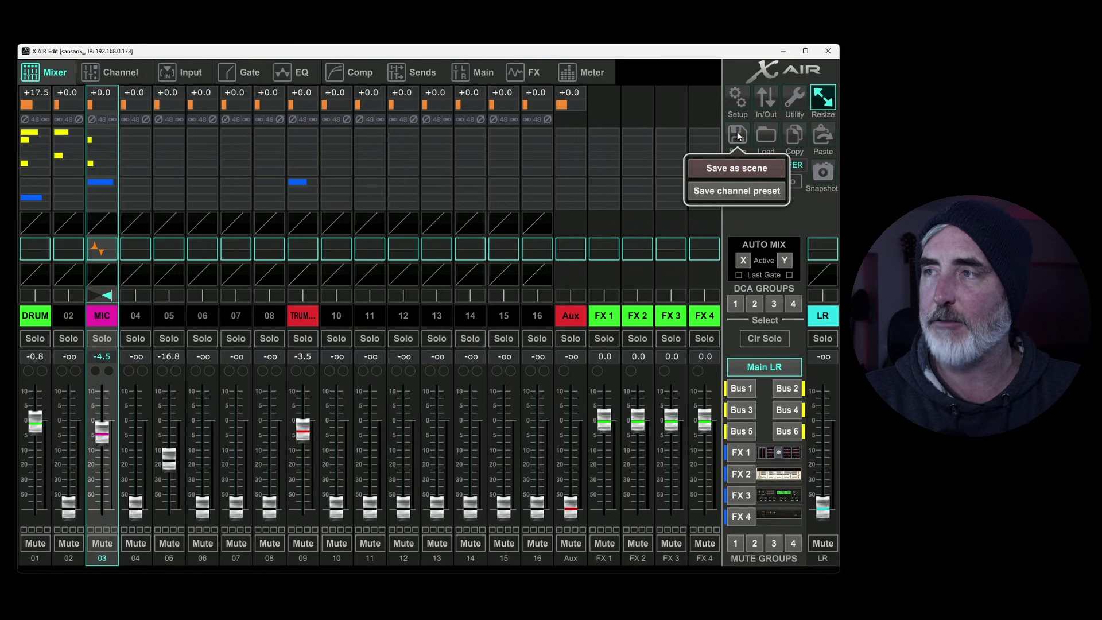
pyautogui.click(737, 168)
pyautogui.scroll(-2, 258, 310)
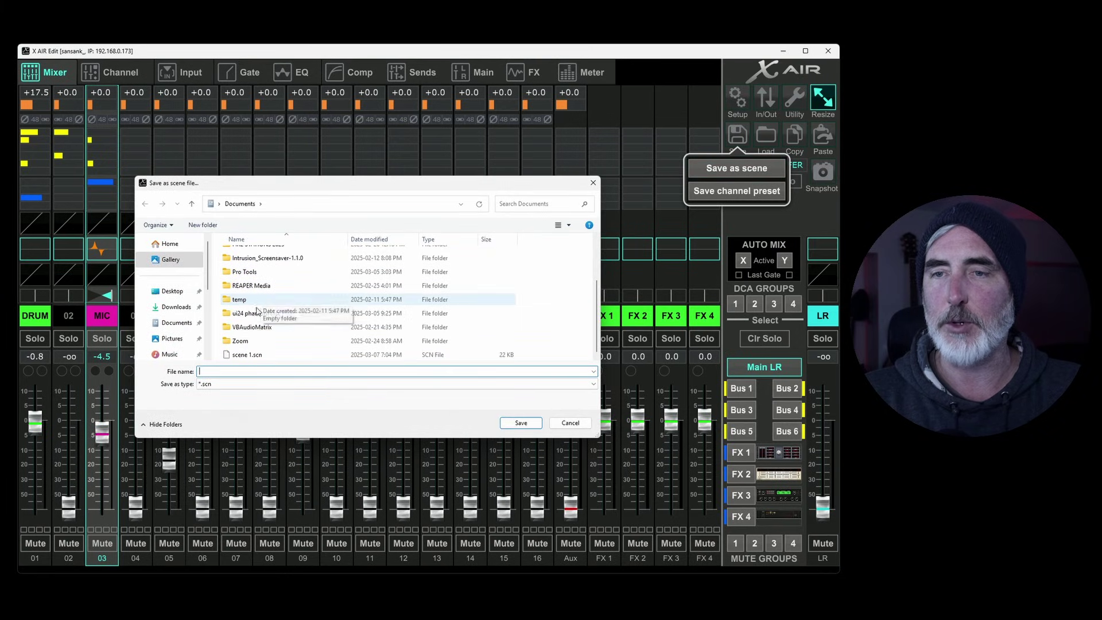
pyautogui.click(242, 355)
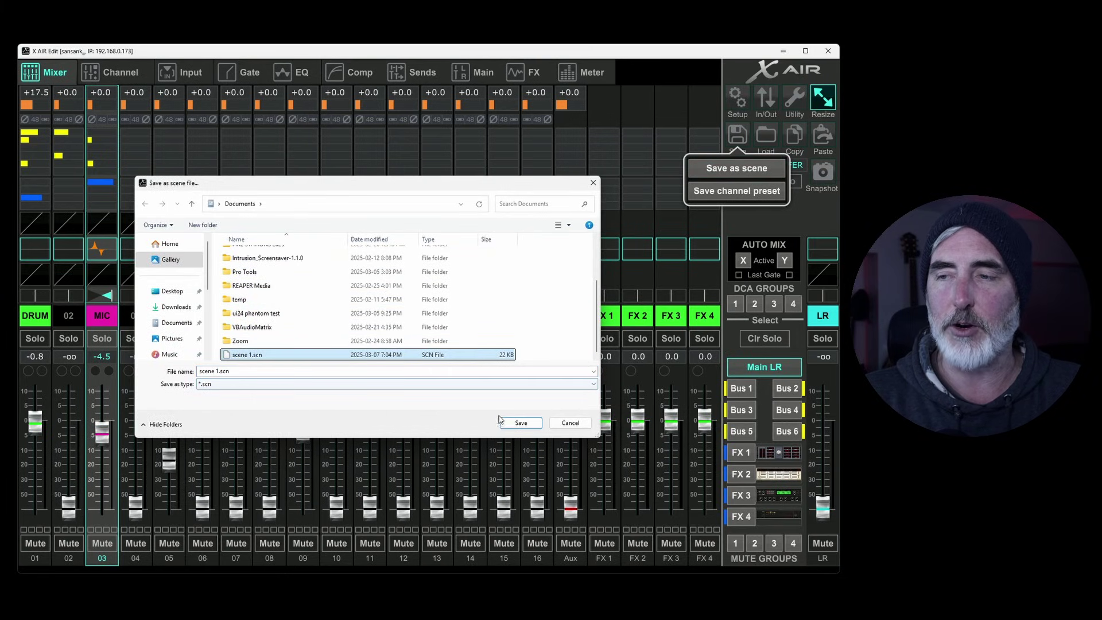
pyautogui.press('Return')
pyautogui.click(394, 316)
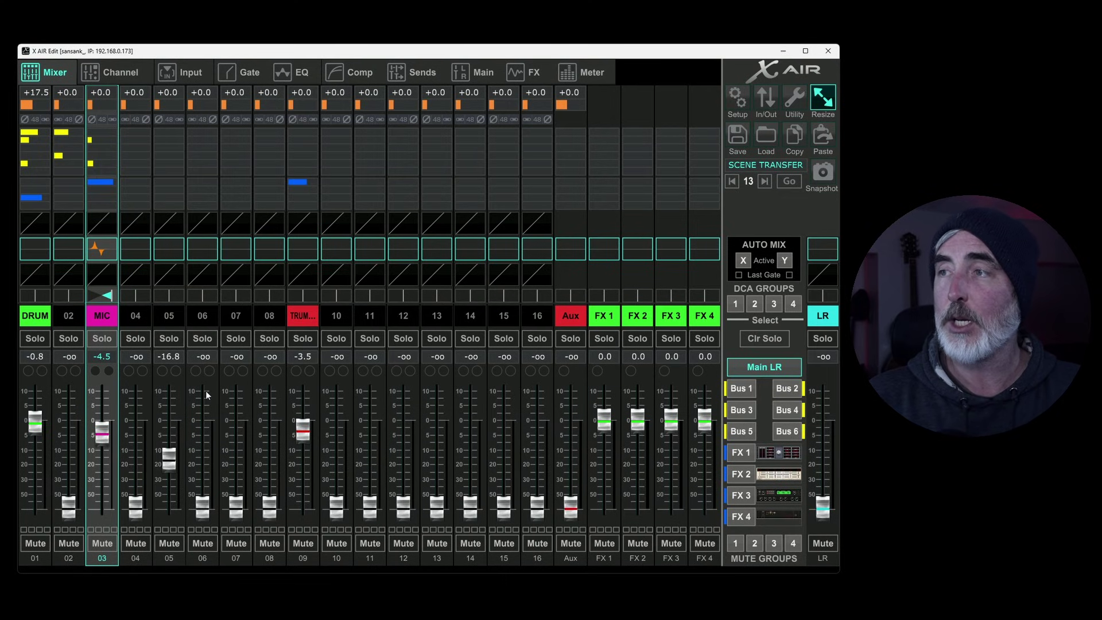
# - Initialize all mixer settings from the Setup window
pyautogui.click(738, 102)
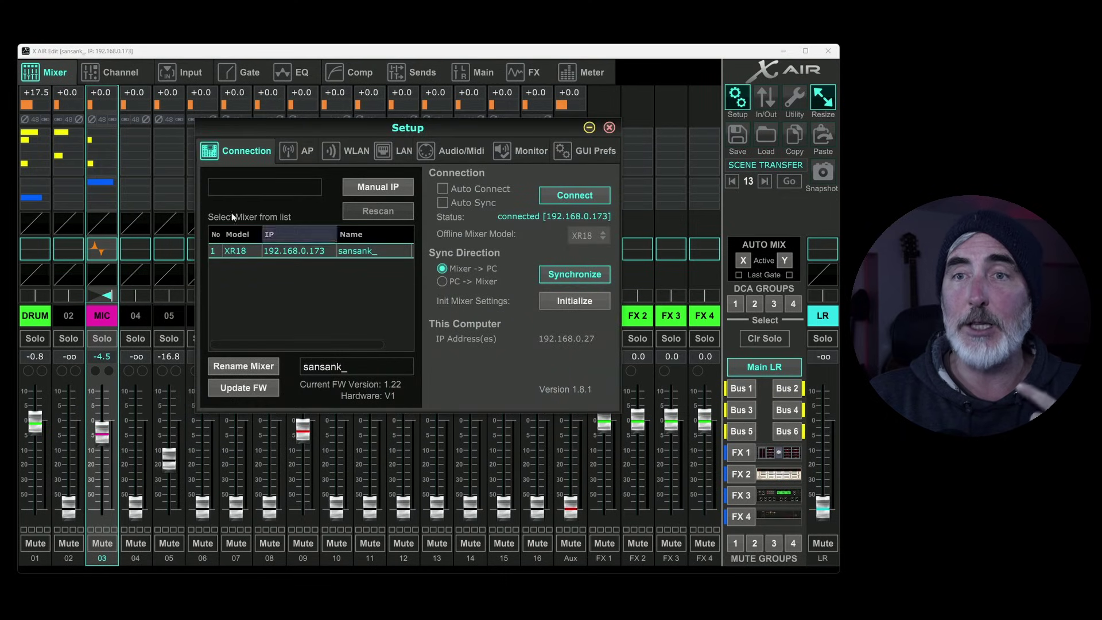
pyautogui.click(575, 304)
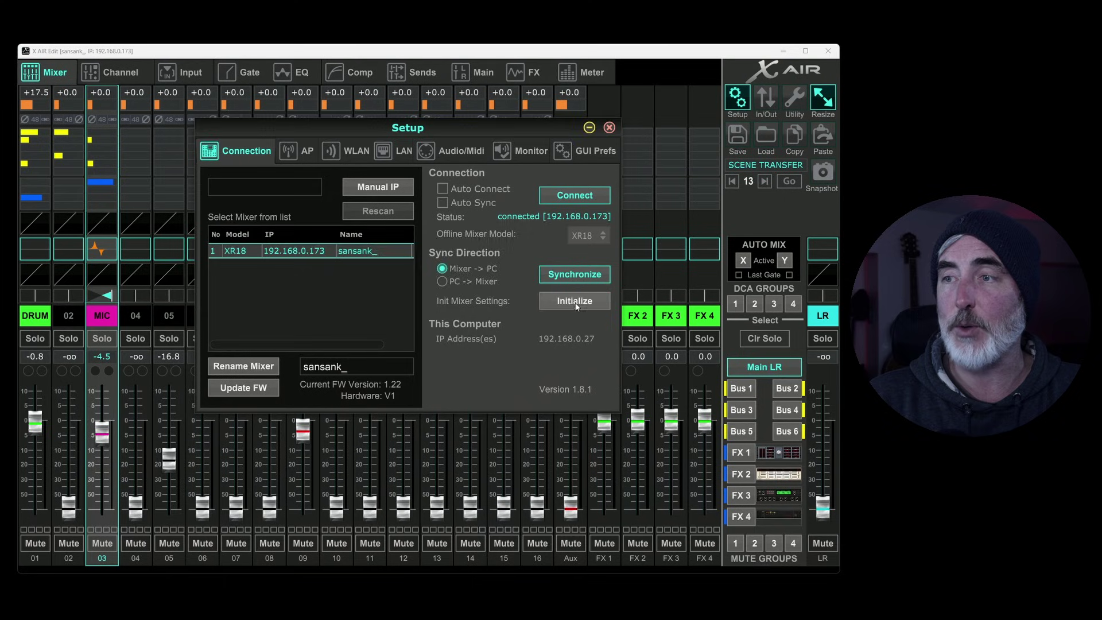
pyautogui.click(376, 289)
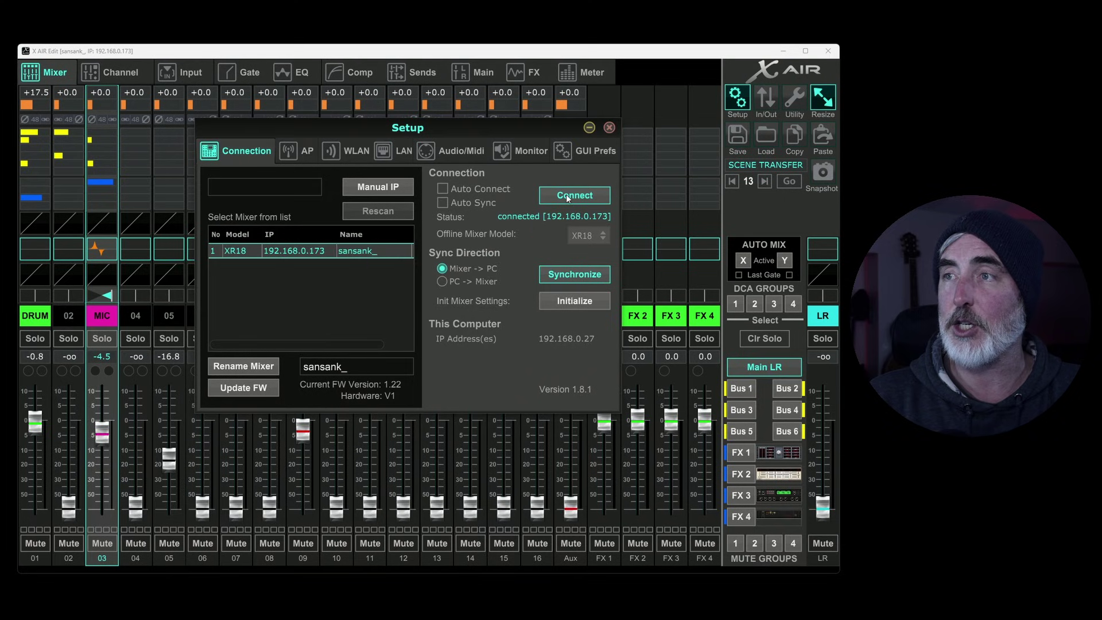
# - Close Setup and load scene 1.scn back onto the mixer
pyautogui.click(610, 128)
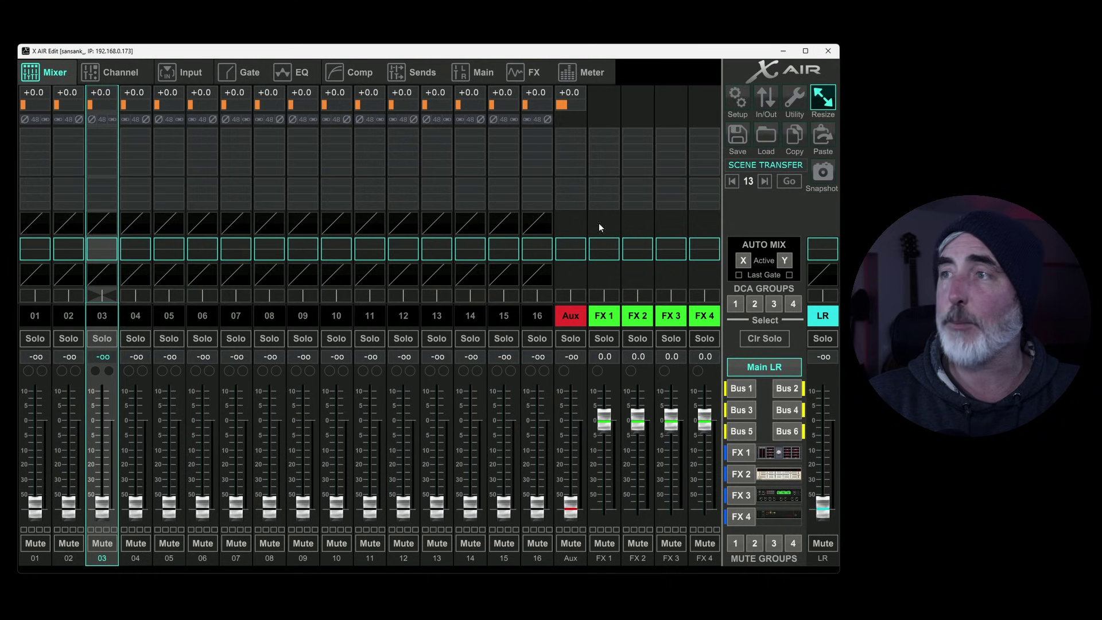
pyautogui.click(764, 135)
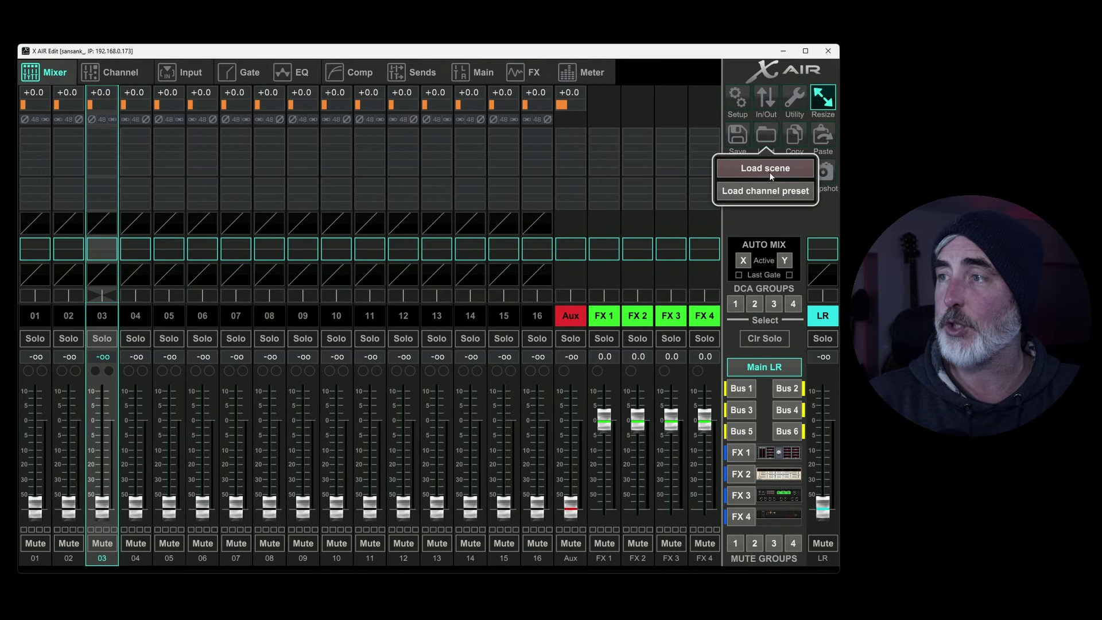
pyautogui.click(771, 168)
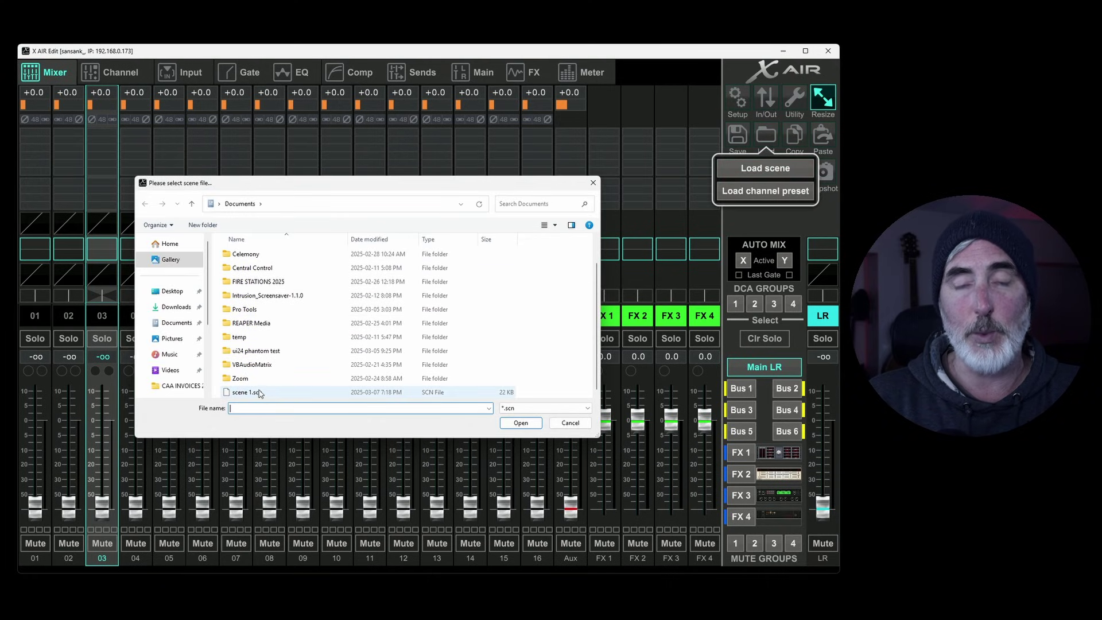
pyautogui.doubleClick(258, 393)
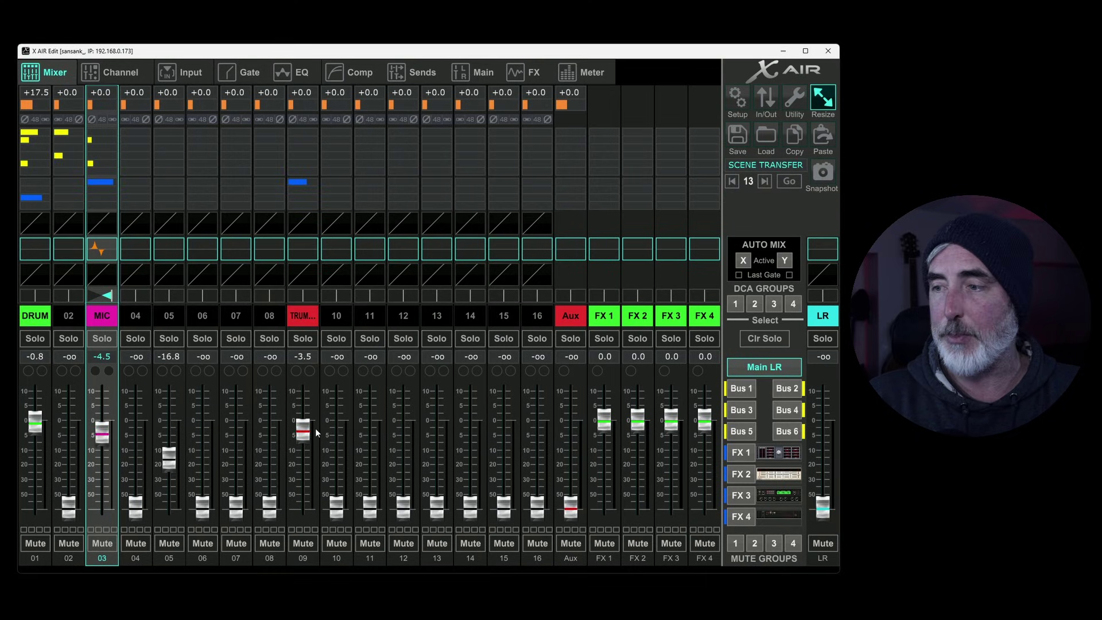
# - Check the FX 1, Bus 1 and Bus 3 send levels
pyautogui.click(742, 454)
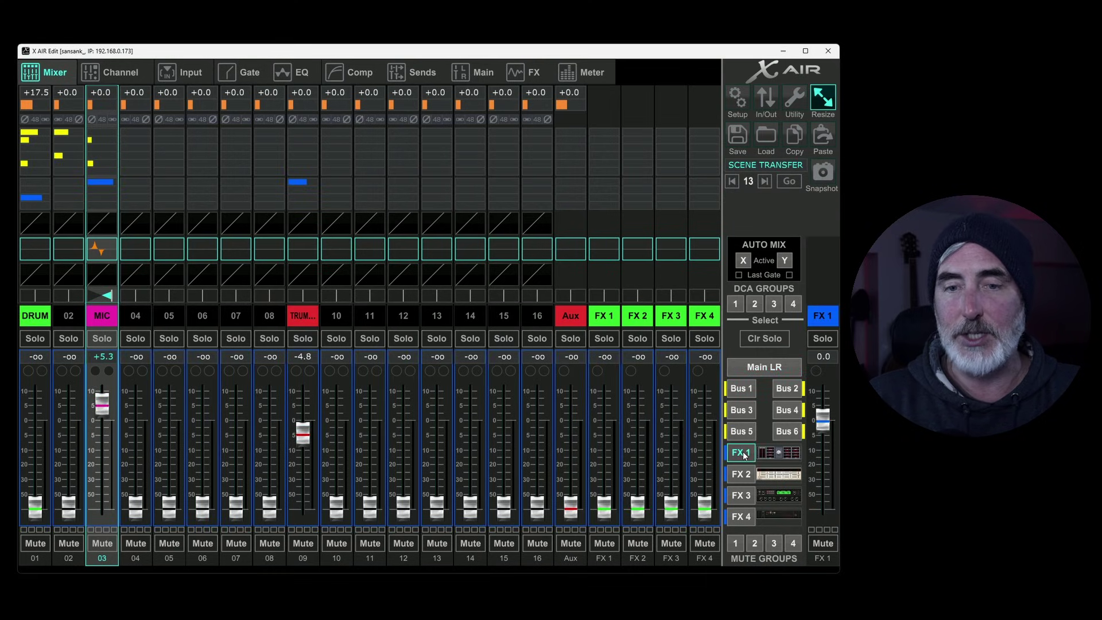
pyautogui.click(741, 389)
pyautogui.click(742, 410)
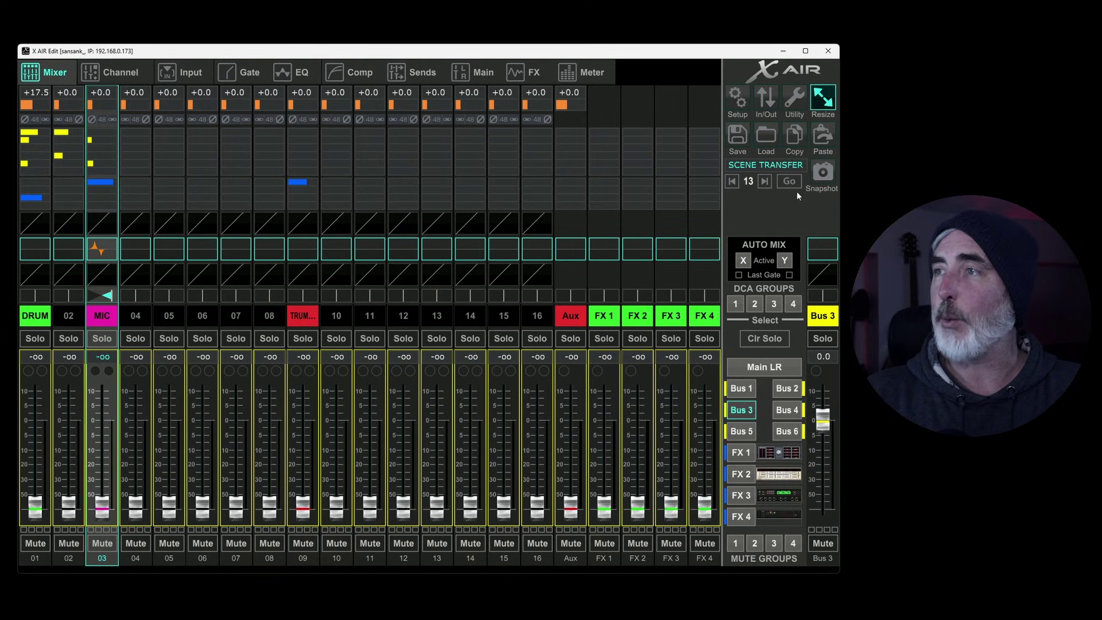
# - Initialize all mixer settings again and close Setup
pyautogui.click(734, 99)
pyautogui.click(604, 303)
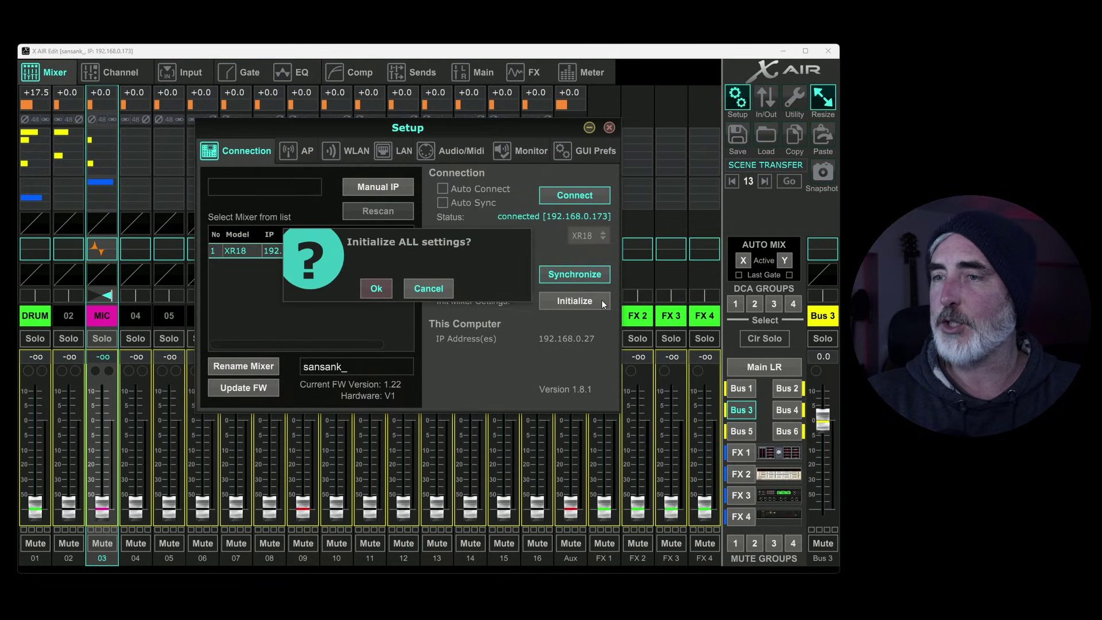
pyautogui.click(371, 289)
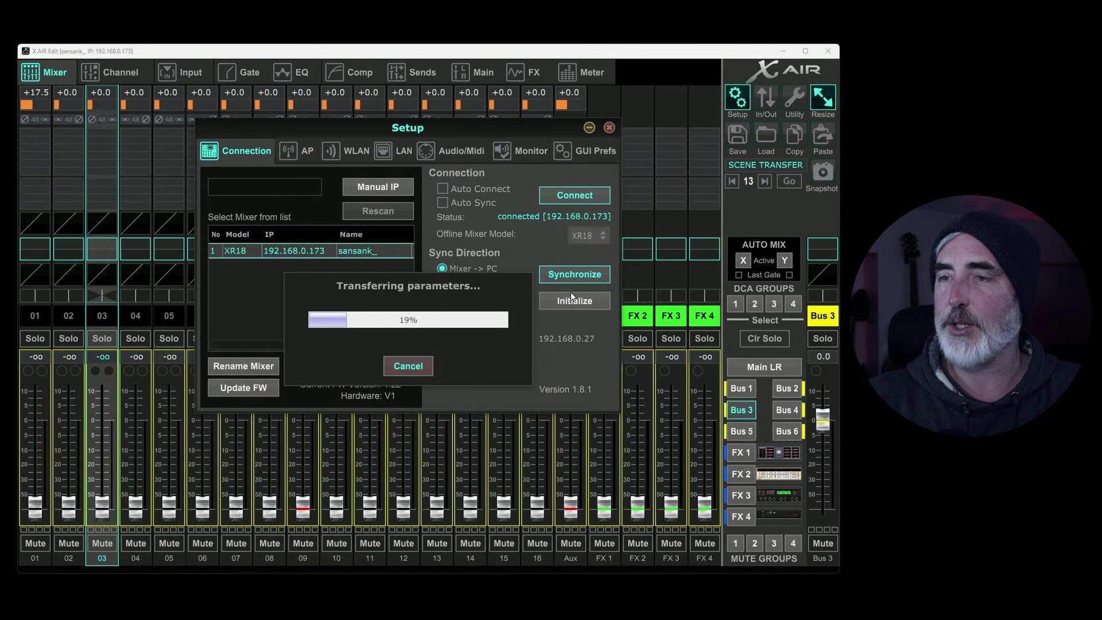
pyautogui.click(609, 127)
# - Switch to the main LR mix and dismiss the Save options unused
pyautogui.click(753, 366)
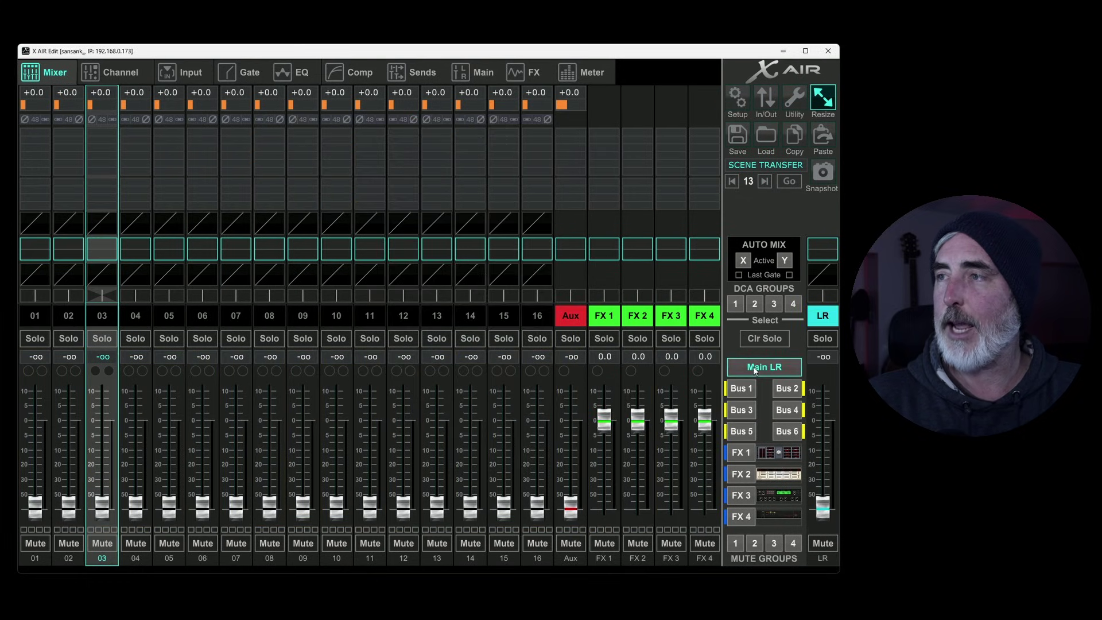
pyautogui.click(738, 137)
pyautogui.click(762, 225)
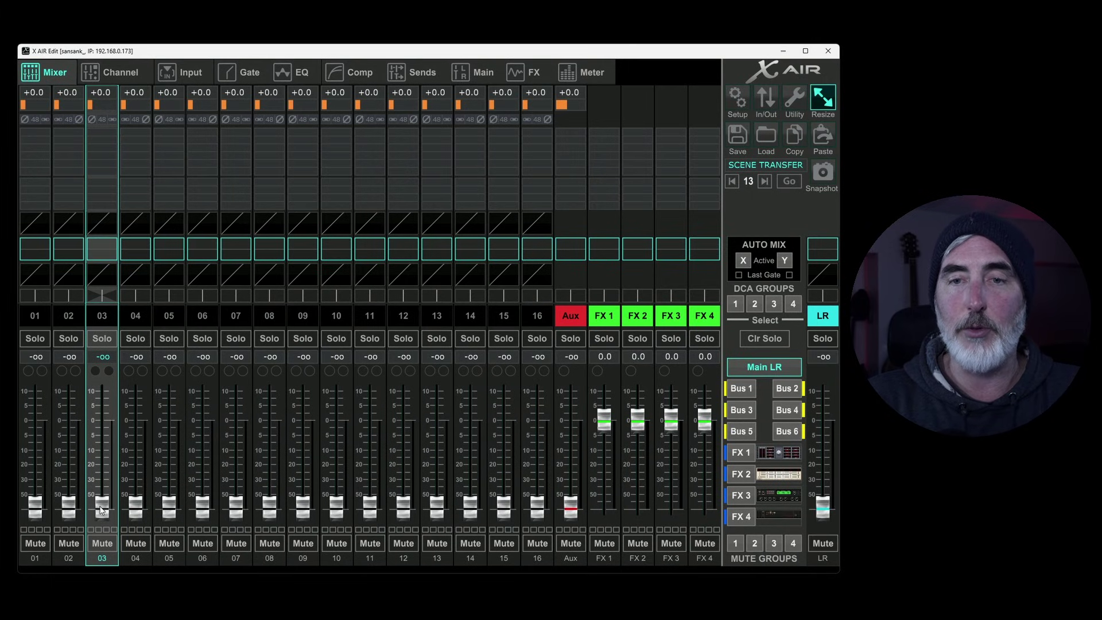
# - Pull the channel faders back down and name channel 01 'MIC 1' in red
pyautogui.moveTo(101, 507)
pyautogui.mouseDown()
pyautogui.moveTo(106, 441)
pyautogui.moveTo(106, 511)
pyautogui.mouseUp()
pyautogui.moveTo(34, 506); pyautogui.dragTo(30, 545)
pyautogui.click(32, 317)
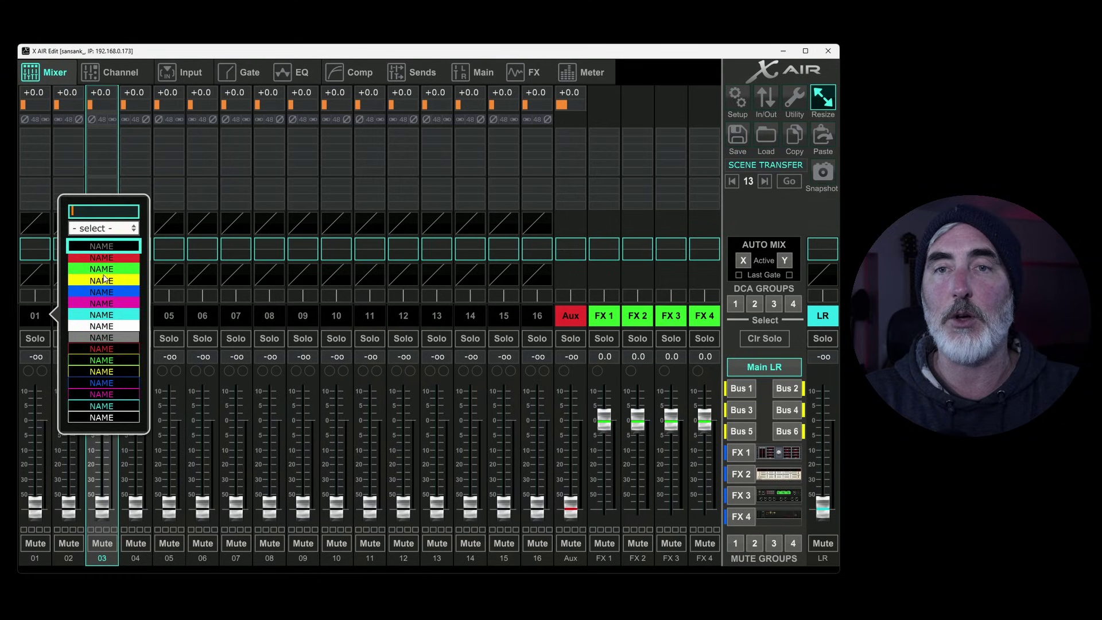
pyautogui.write('MIC 1')
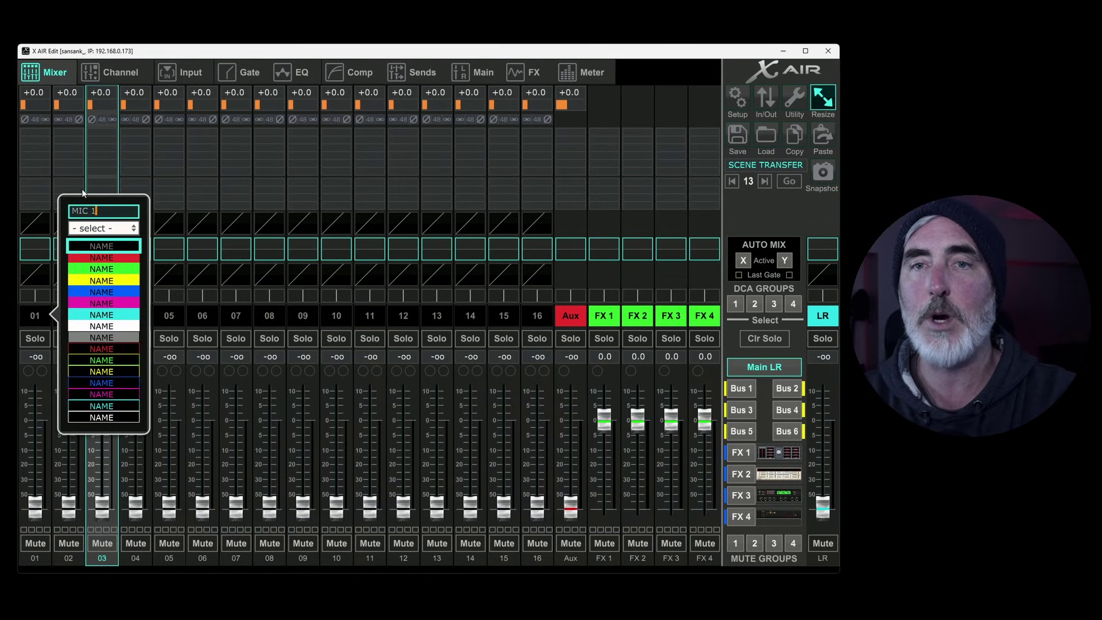
pyautogui.click(105, 256)
# - Raise MIC 1's preamp gain to +29 dB and turn on 48V phantom power
pyautogui.moveTo(29, 112)
pyautogui.mouseDown()
pyautogui.moveTo(35, 89)
pyautogui.moveTo(36, 149)
pyautogui.moveTo(26, 120)
pyautogui.mouseUp()
pyautogui.doubleClick(26, 119)
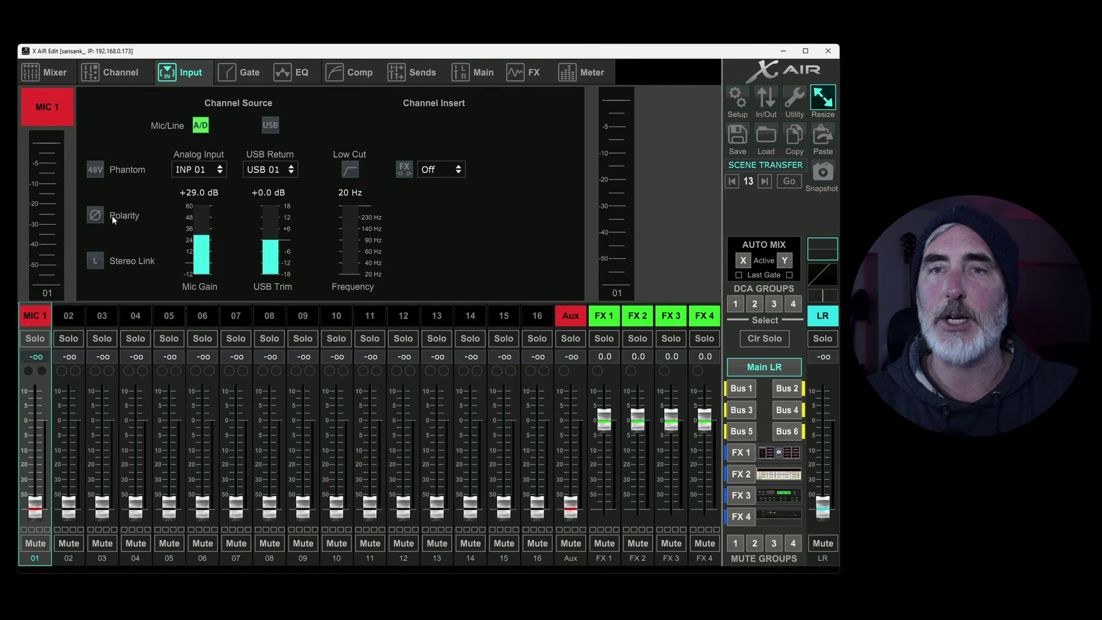
pyautogui.click(93, 170)
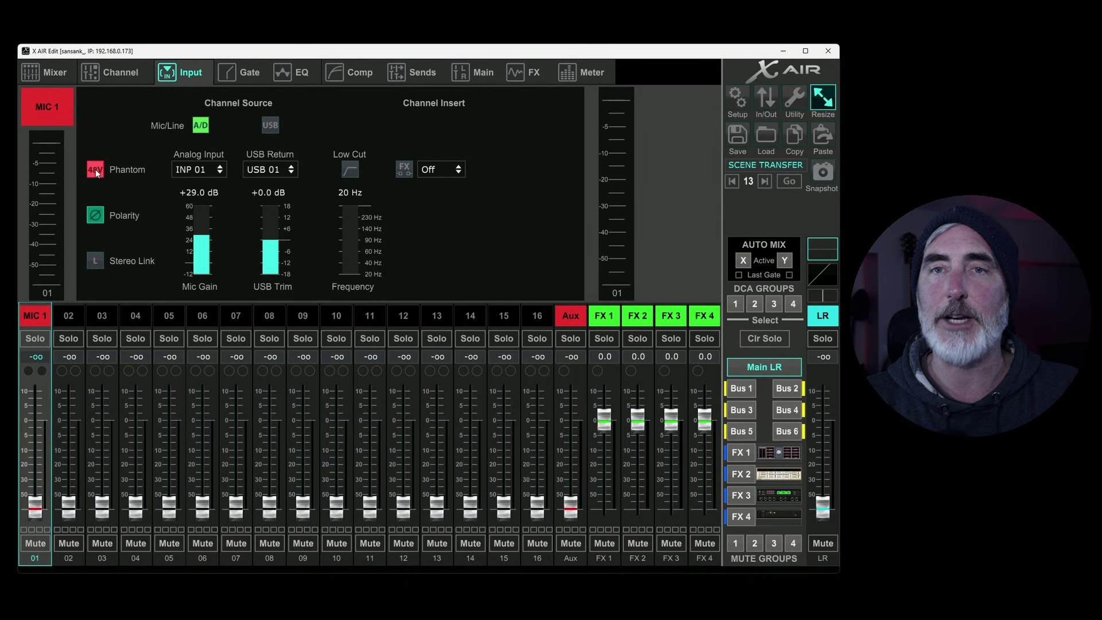
pyautogui.click(39, 76)
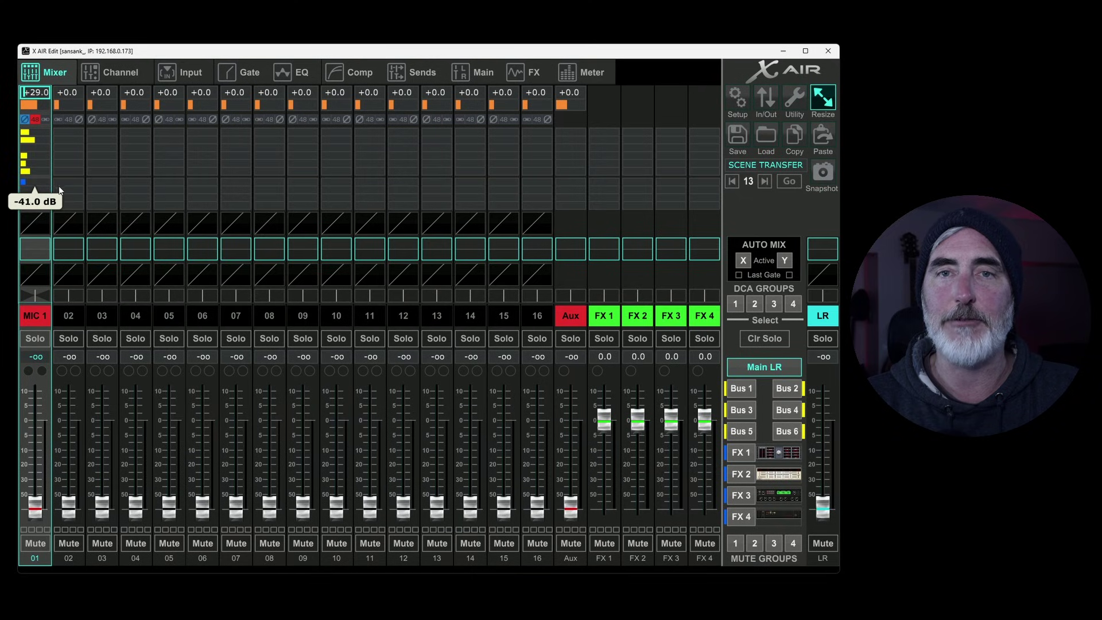
# - EQ MIC 1: Low -15, LoMid +12.5, HiMid -13.5, High +12.5 dB, low cut 46 Hz
pyautogui.click(37, 247)
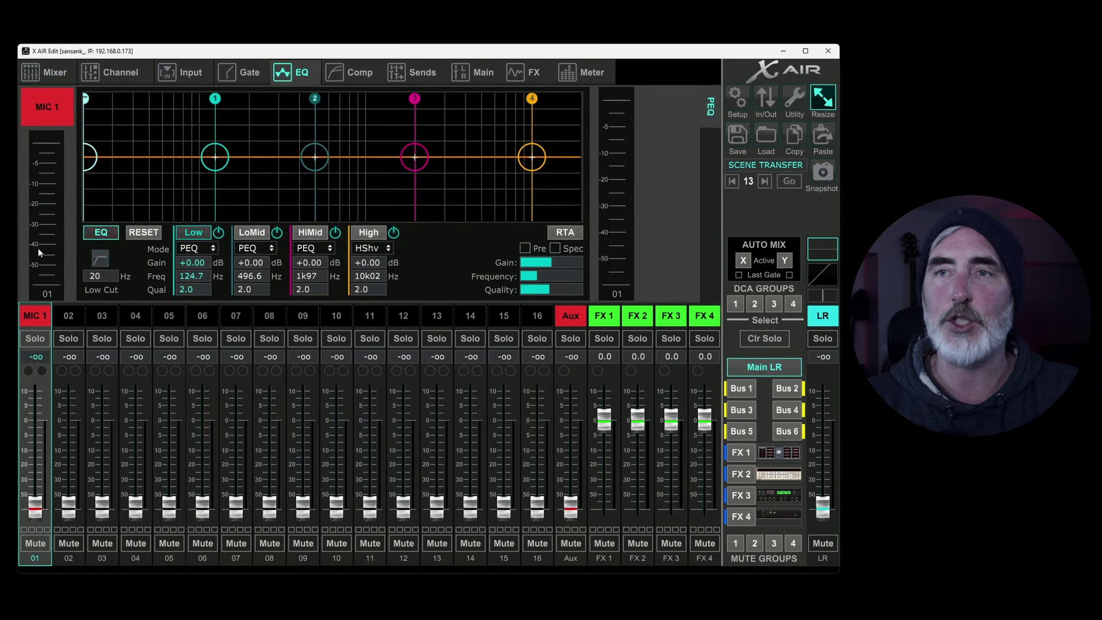
pyautogui.moveTo(213, 167); pyautogui.dragTo(214, 217)
pyautogui.moveTo(314, 157); pyautogui.dragTo(272, 116)
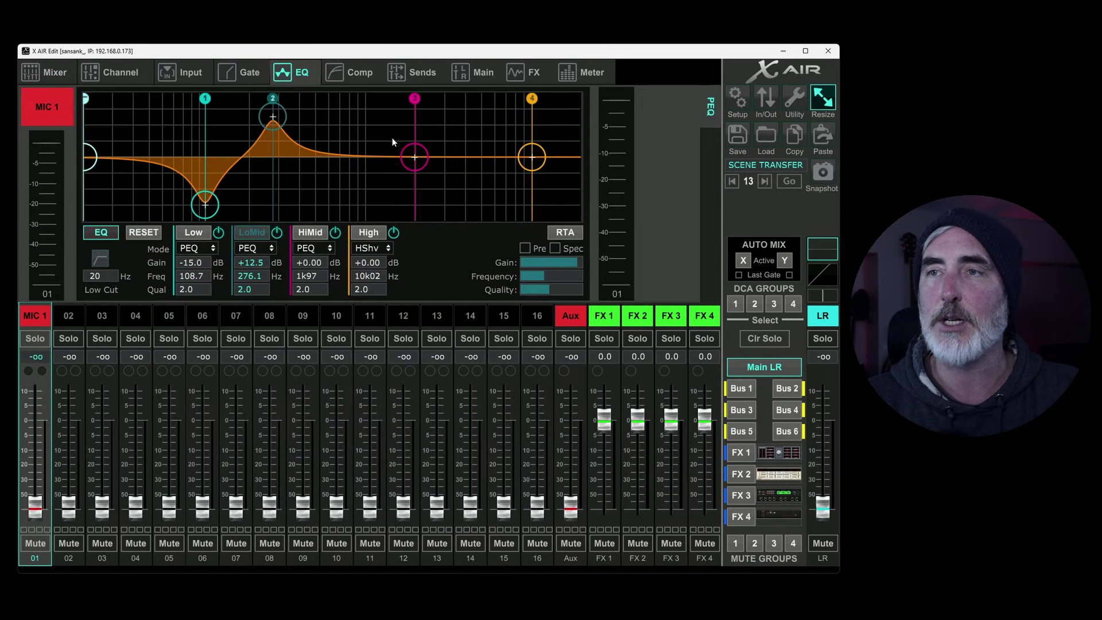
pyautogui.moveTo(414, 157); pyautogui.dragTo(356, 210)
pyautogui.moveTo(532, 157); pyautogui.dragTo(444, 116)
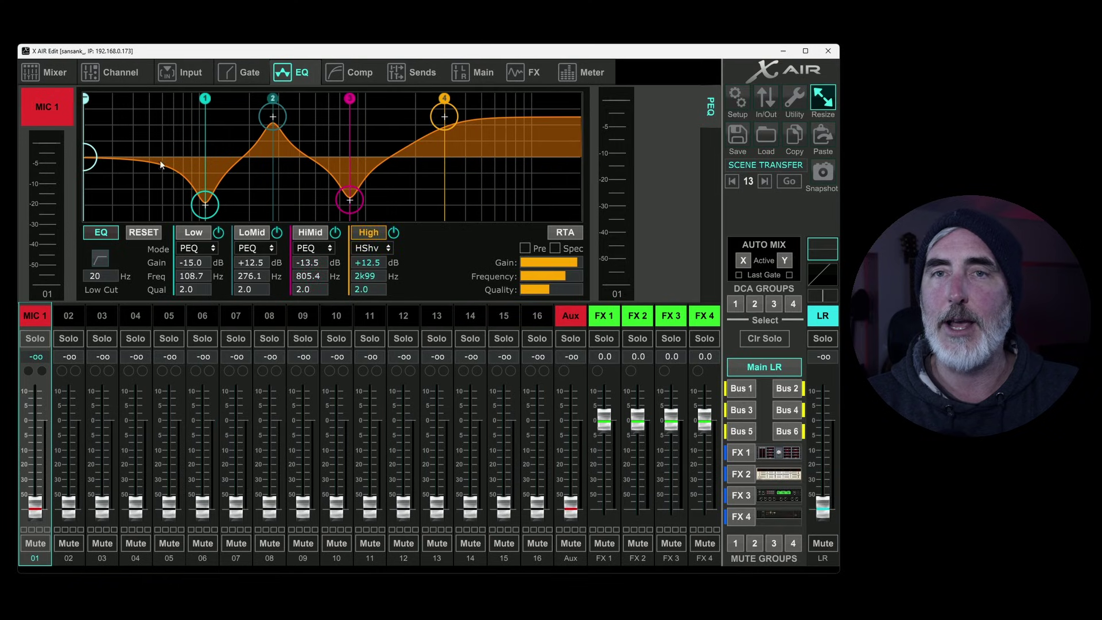
pyautogui.moveTo(89, 157); pyautogui.dragTo(151, 118)
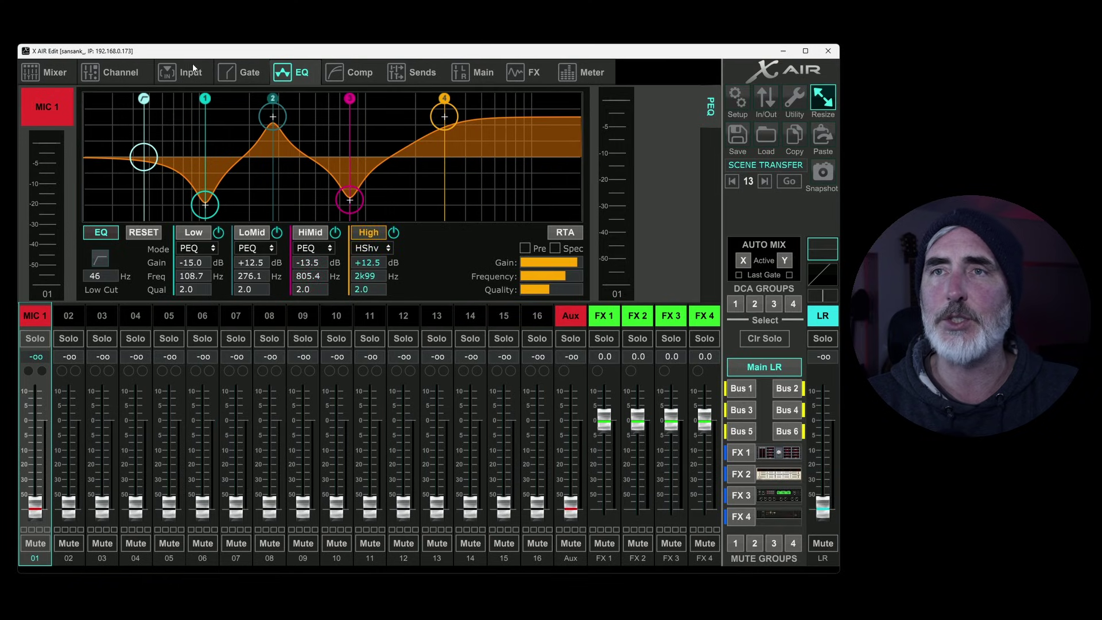
# - Review MIC 1's compressor and gate, then raise its fader to -4.5 dB
pyautogui.click(352, 72)
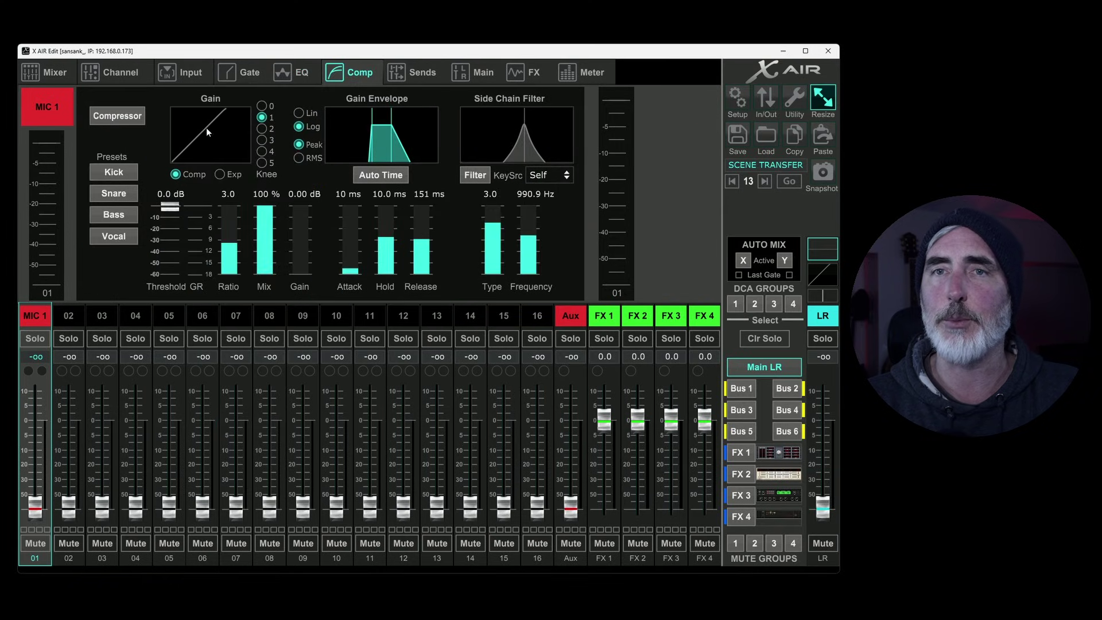
pyautogui.click(233, 70)
pyautogui.click(68, 69)
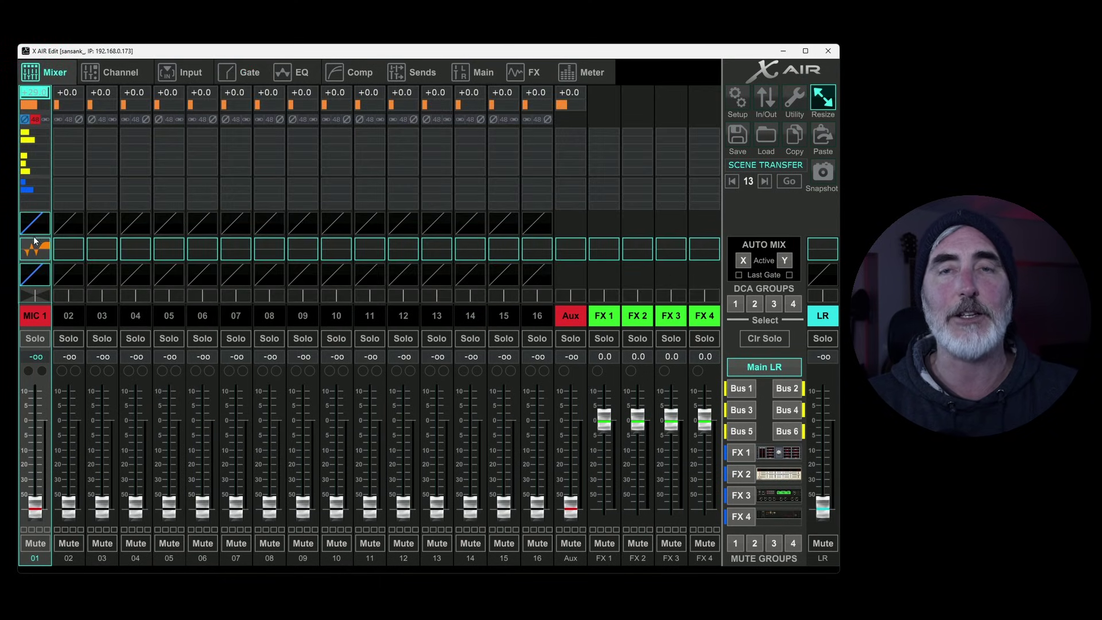
pyautogui.moveTo(35, 507); pyautogui.dragTo(37, 435)
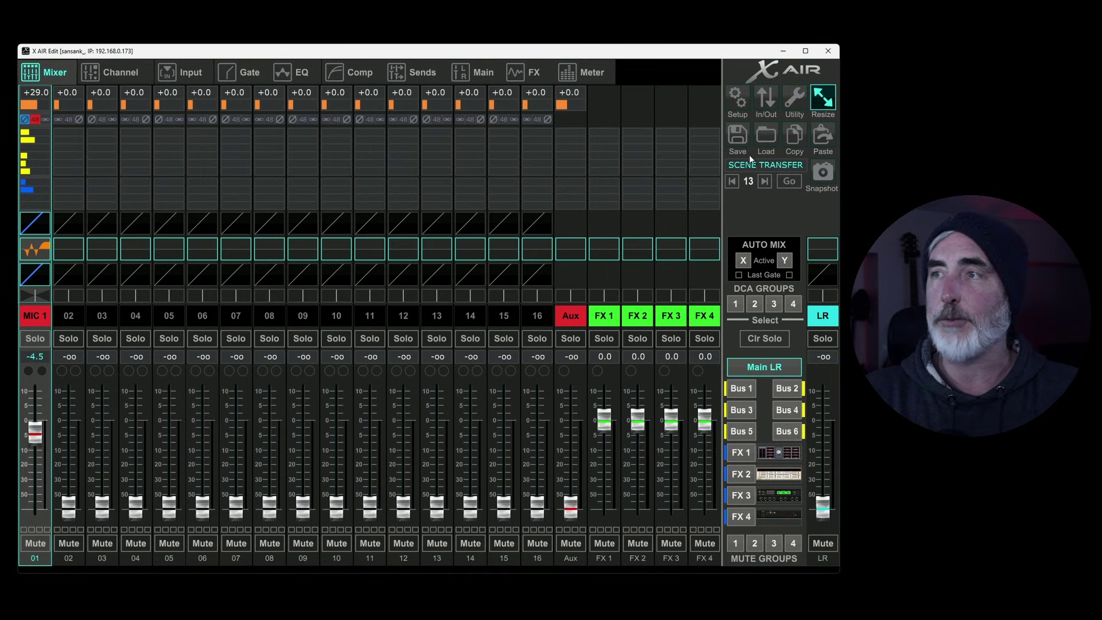
# - Save channel 01 as preset MIC 1_chn.chn, overwriting the existing file
pyautogui.click(744, 136)
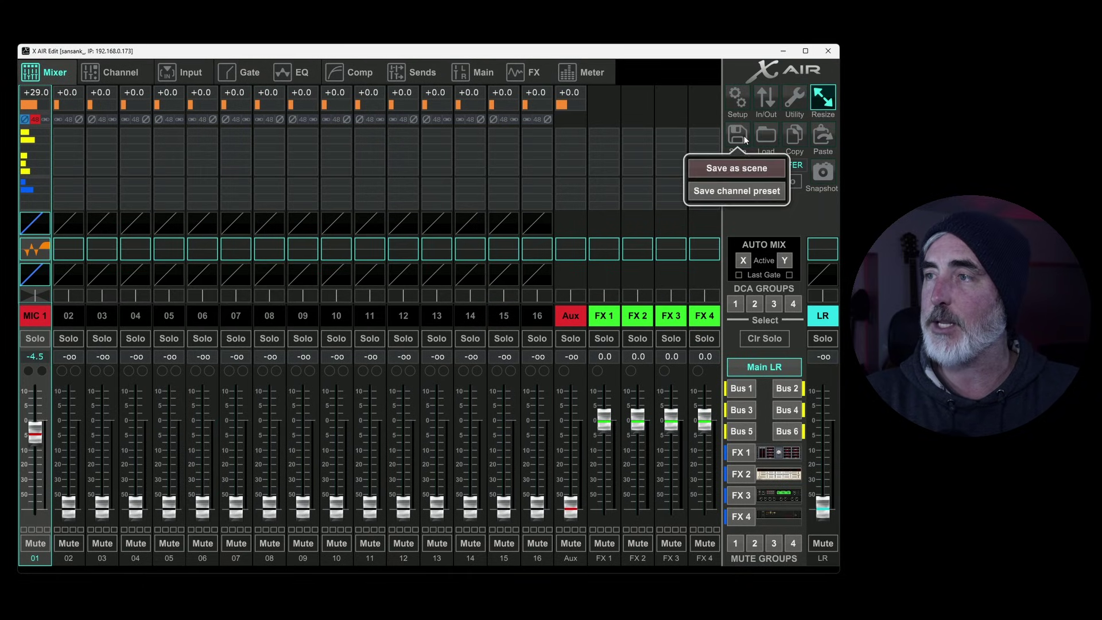
pyautogui.click(737, 194)
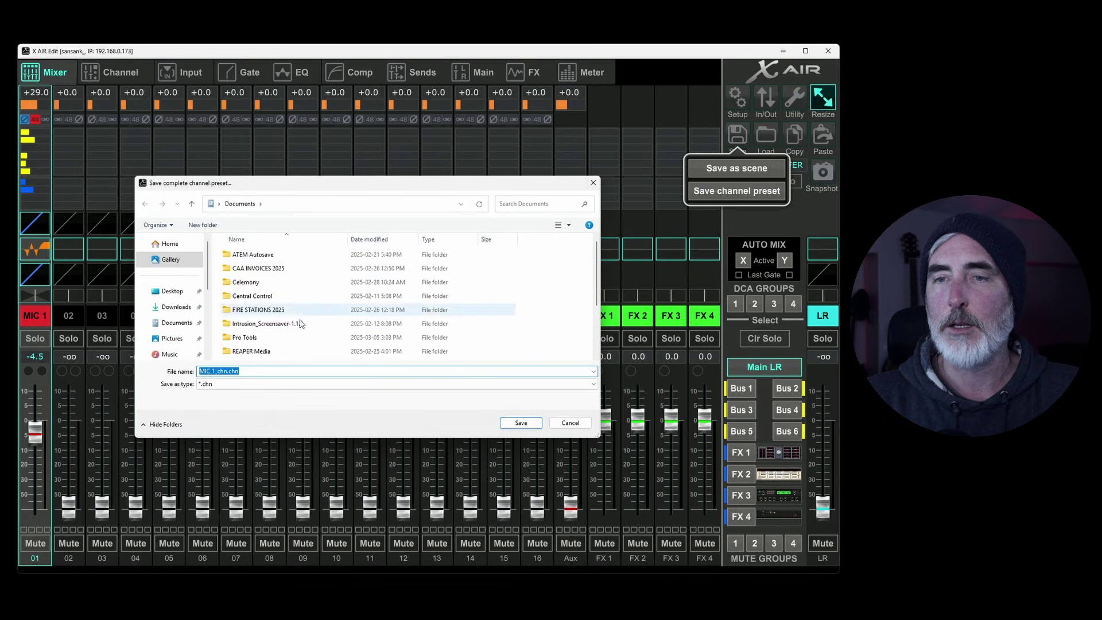
pyautogui.click(521, 422)
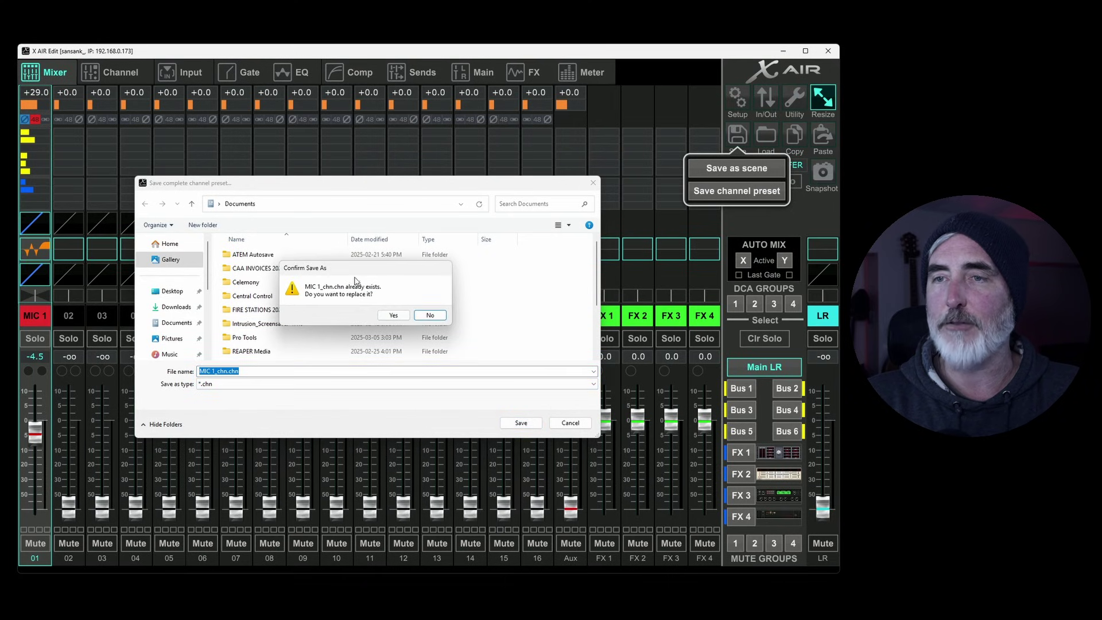
pyautogui.click(393, 315)
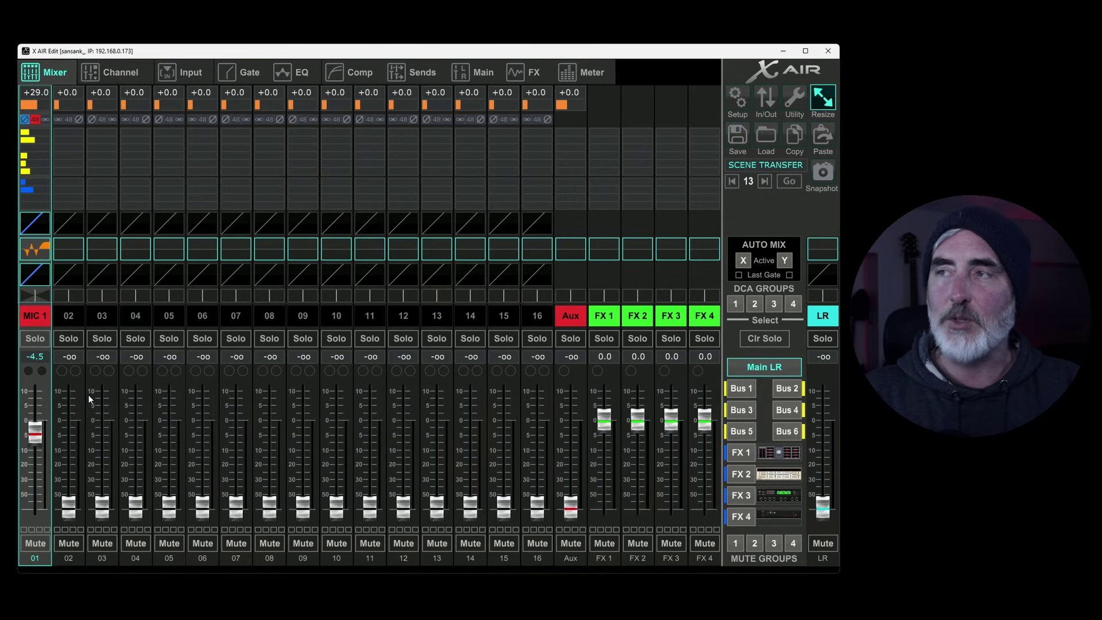
# - Initialize the XR18 to defaults, clearing channel 01's MIC 1 name and fader level
pyautogui.click(728, 98)
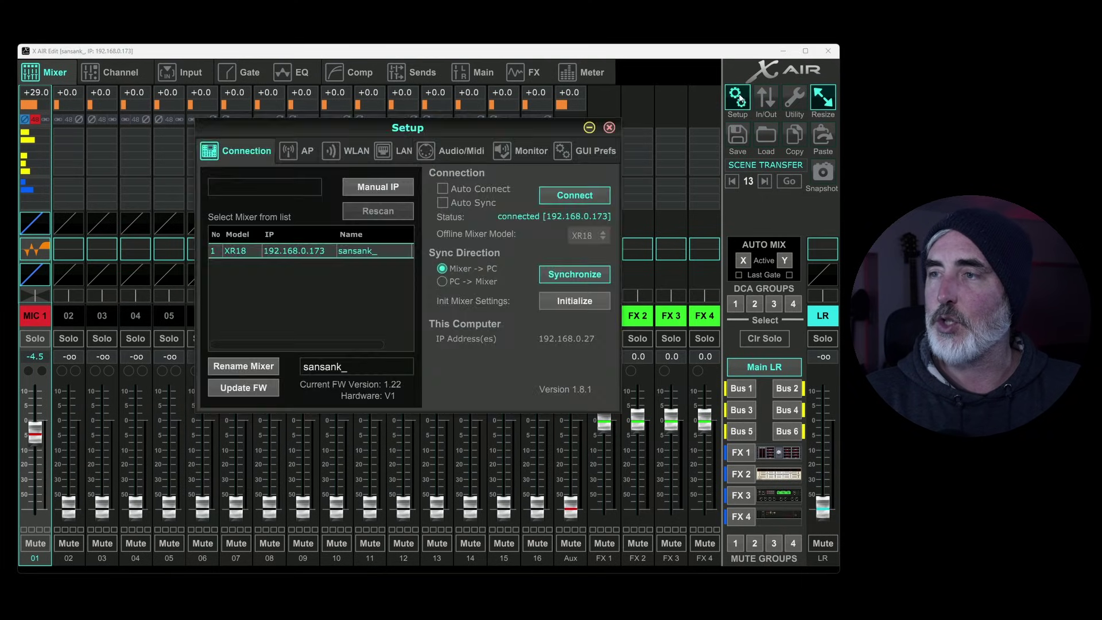
pyautogui.click(579, 301)
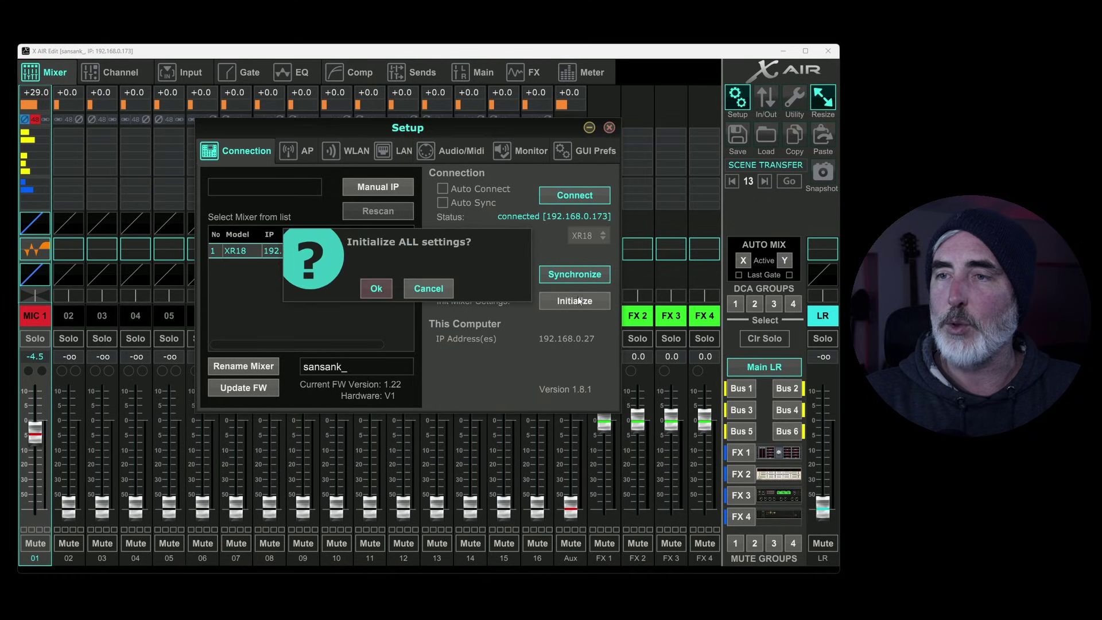
pyautogui.click(375, 288)
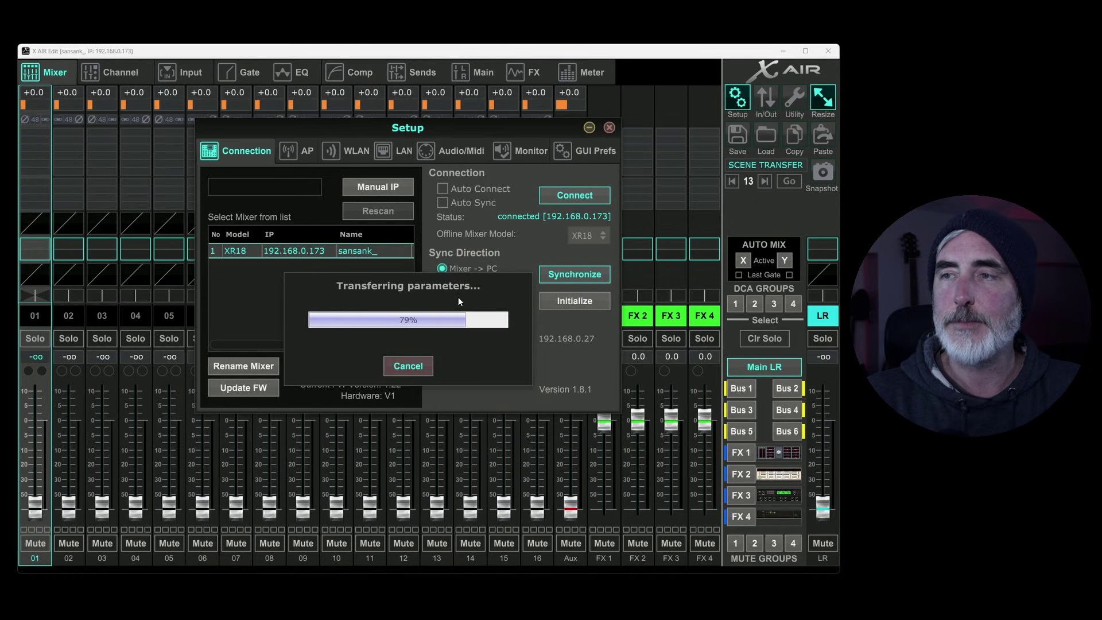
pyautogui.click(610, 127)
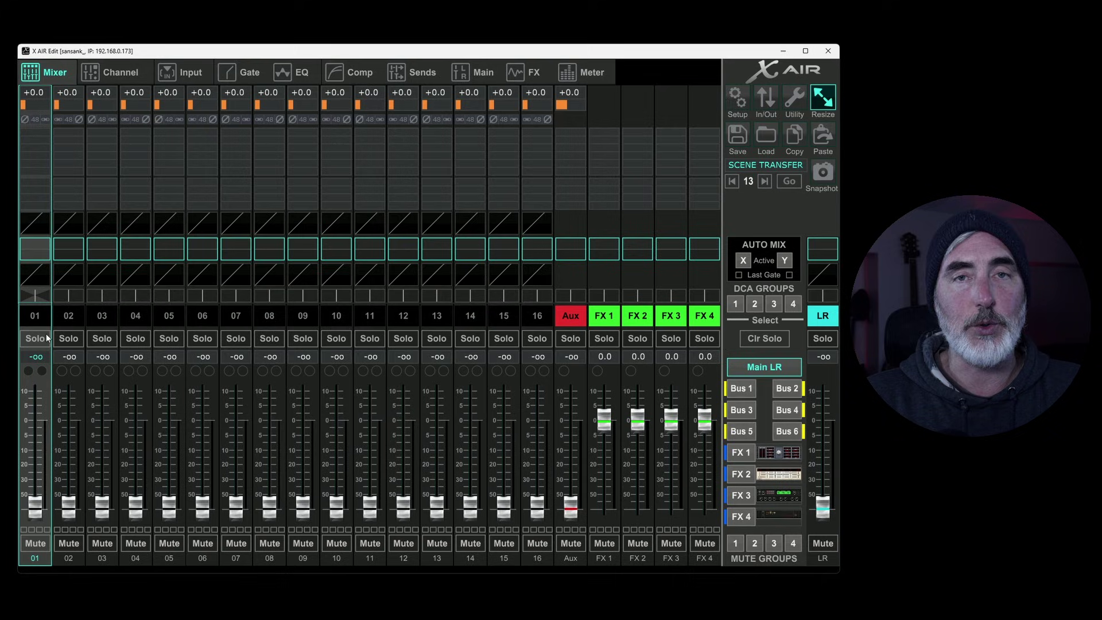
# - Load the MIC 1_chn.chn channel preset onto channel 01, restoring its EQ and -4.5 dB fader
pyautogui.click(767, 137)
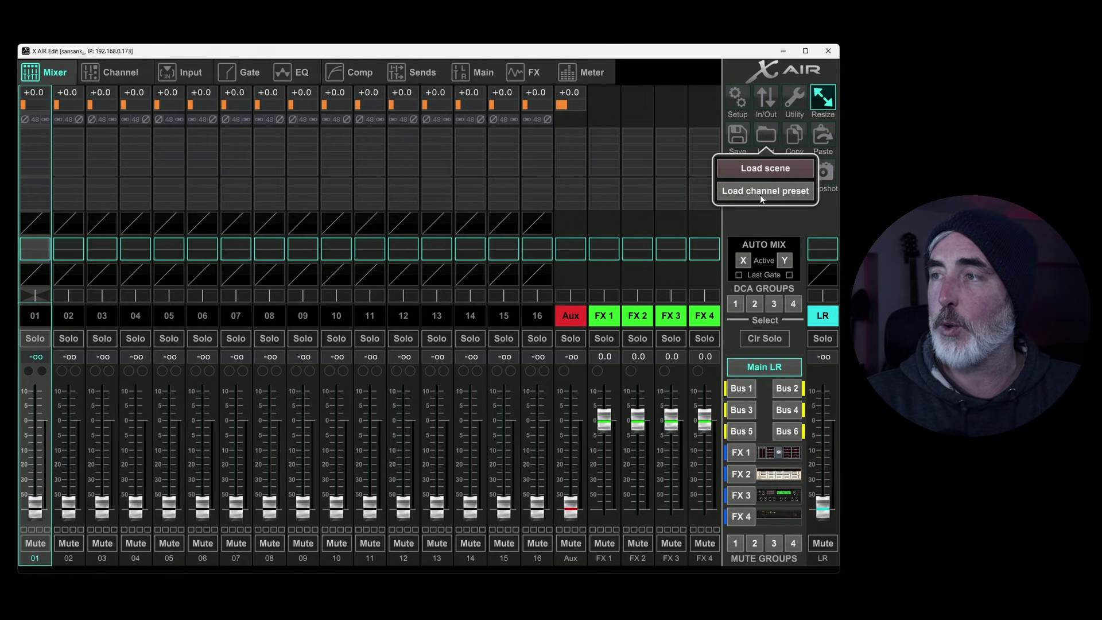
pyautogui.click(762, 192)
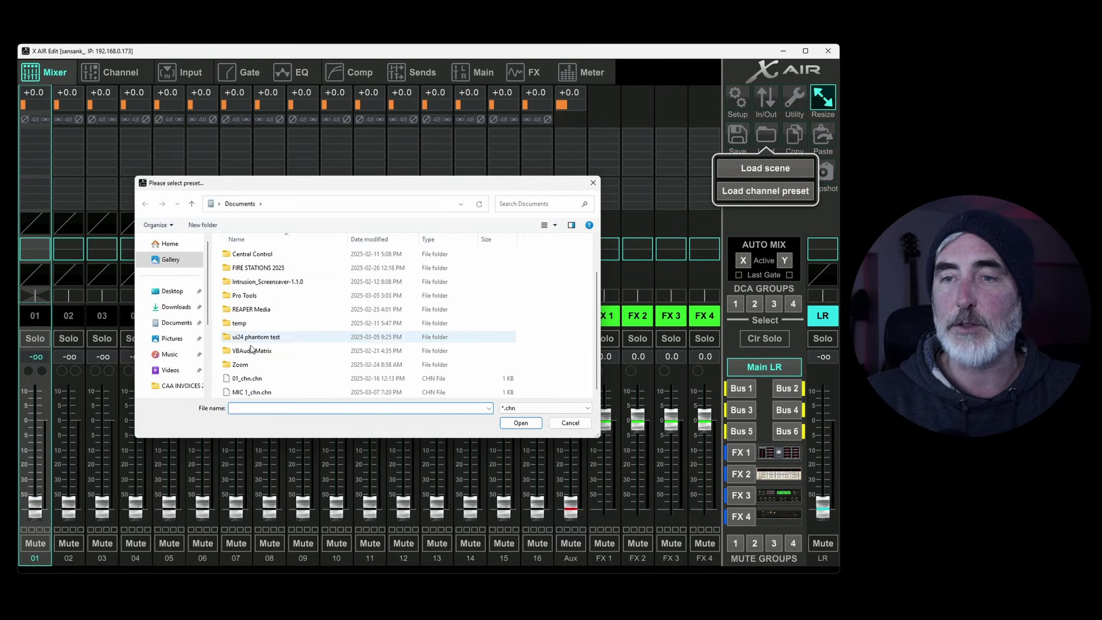
pyautogui.doubleClick(251, 391)
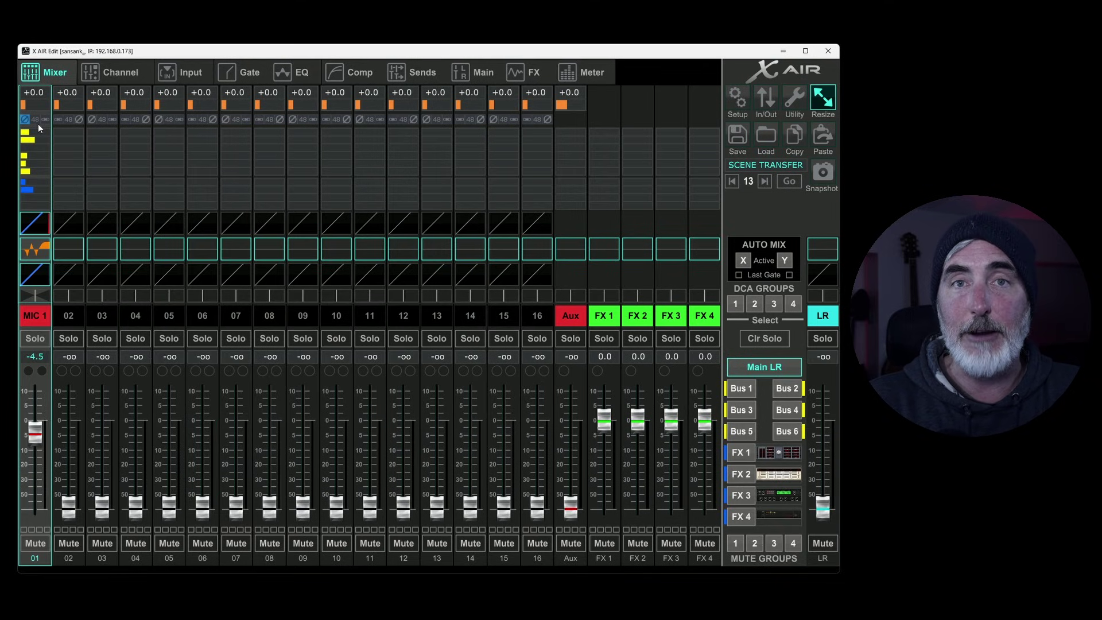
pyautogui.moveTo(41, 139)
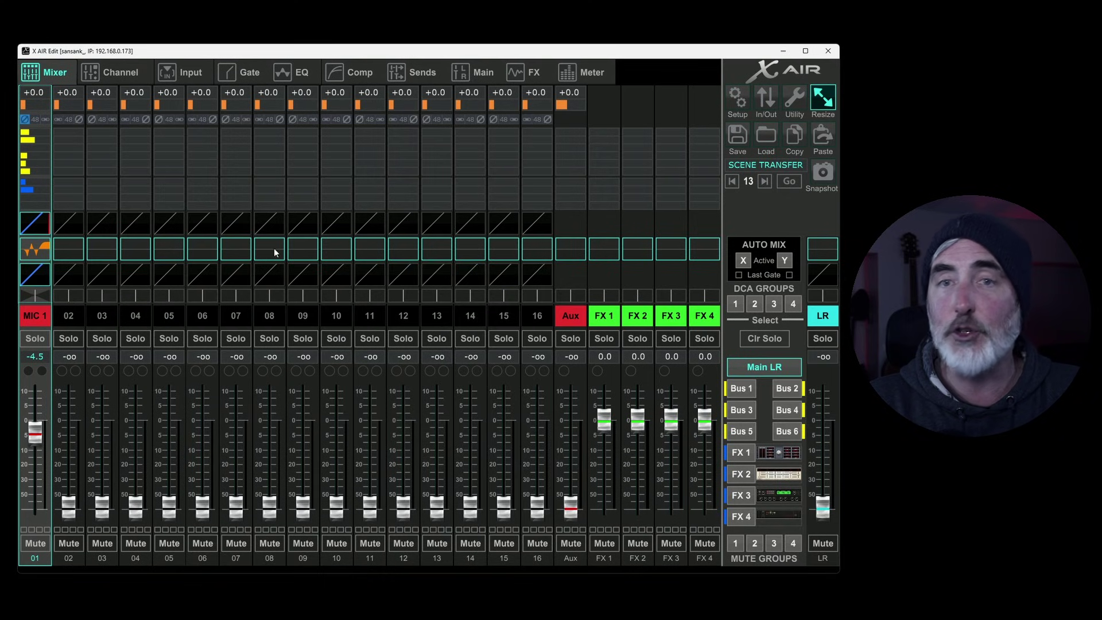
# - Load the MIC 1_chn.chn preset onto channel 09, giving it the red MIC 1 label and -4.5 dB fader
pyautogui.click(308, 316)
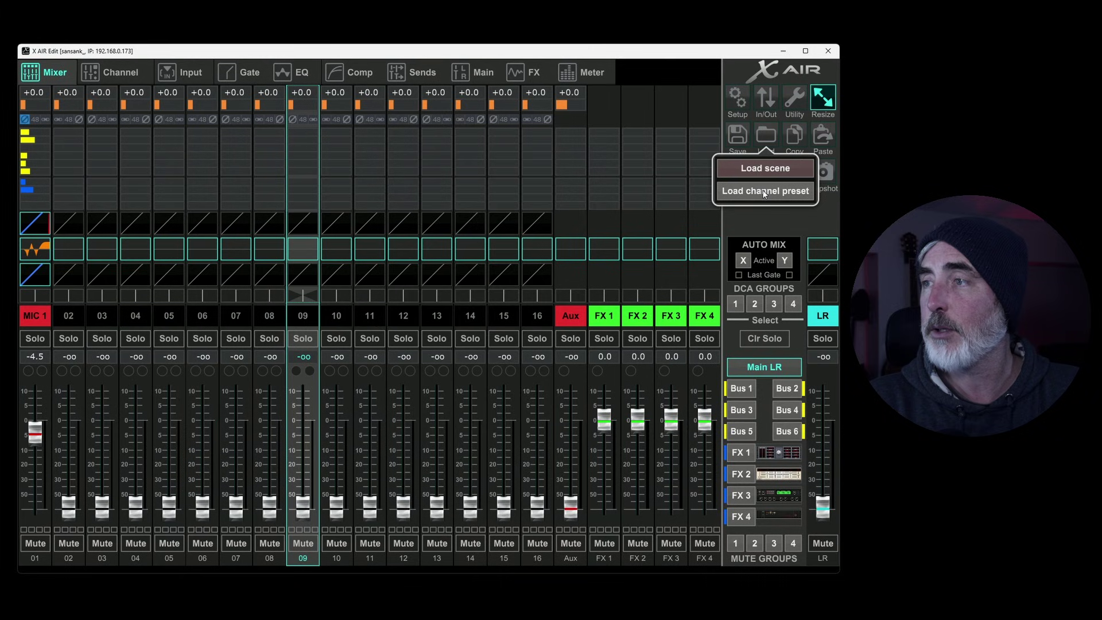
pyautogui.click(758, 195)
pyautogui.scroll(-3, 370, 313)
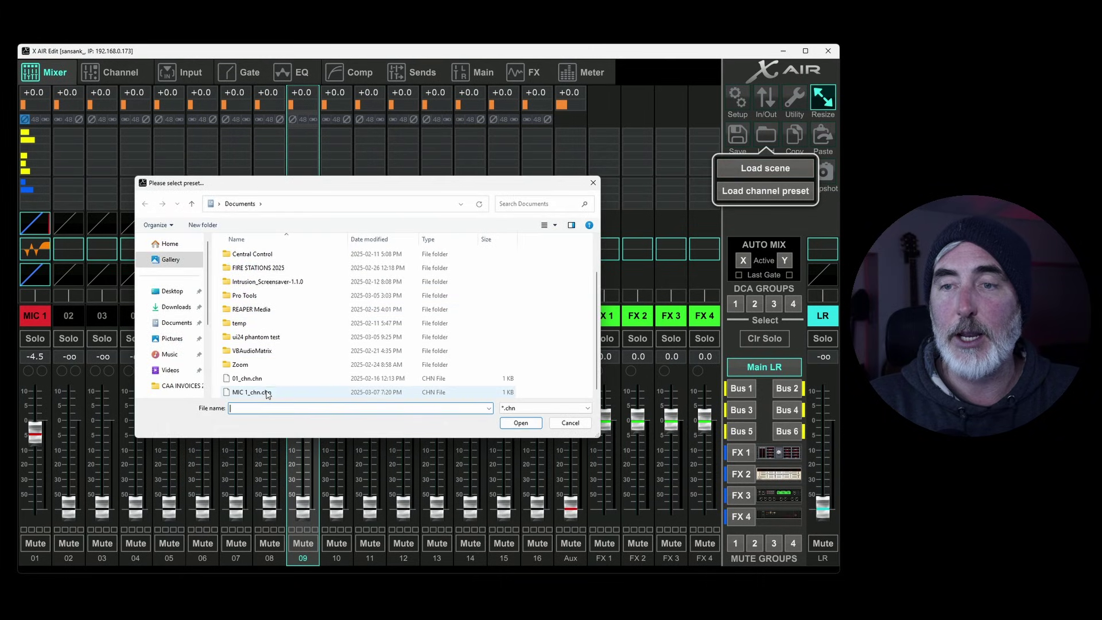
pyautogui.doubleClick(258, 393)
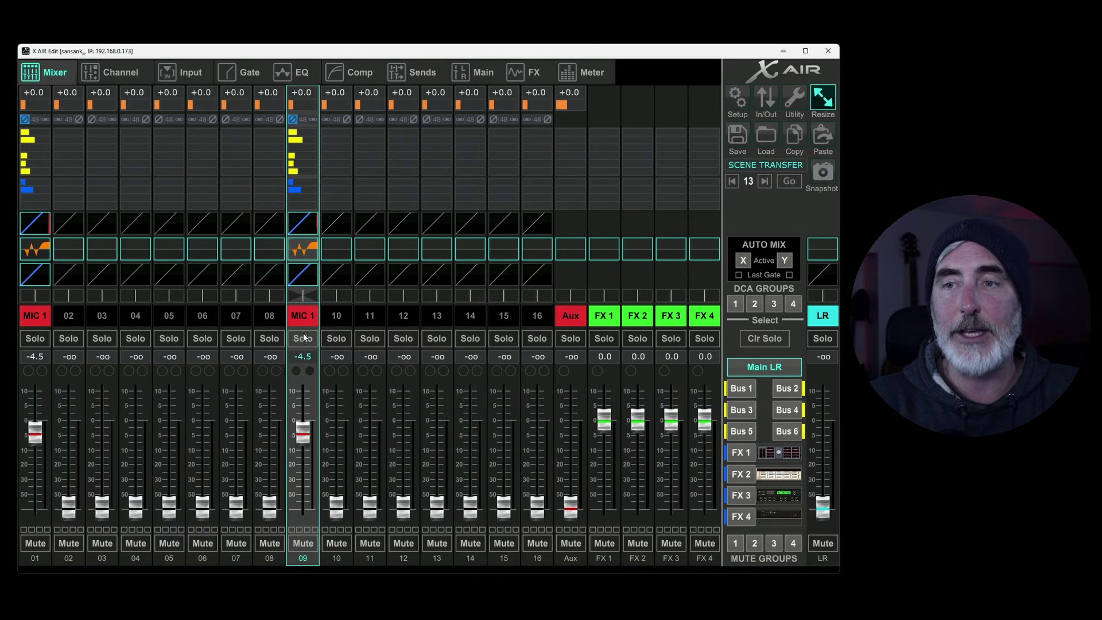
pyautogui.moveTo(50, 188)
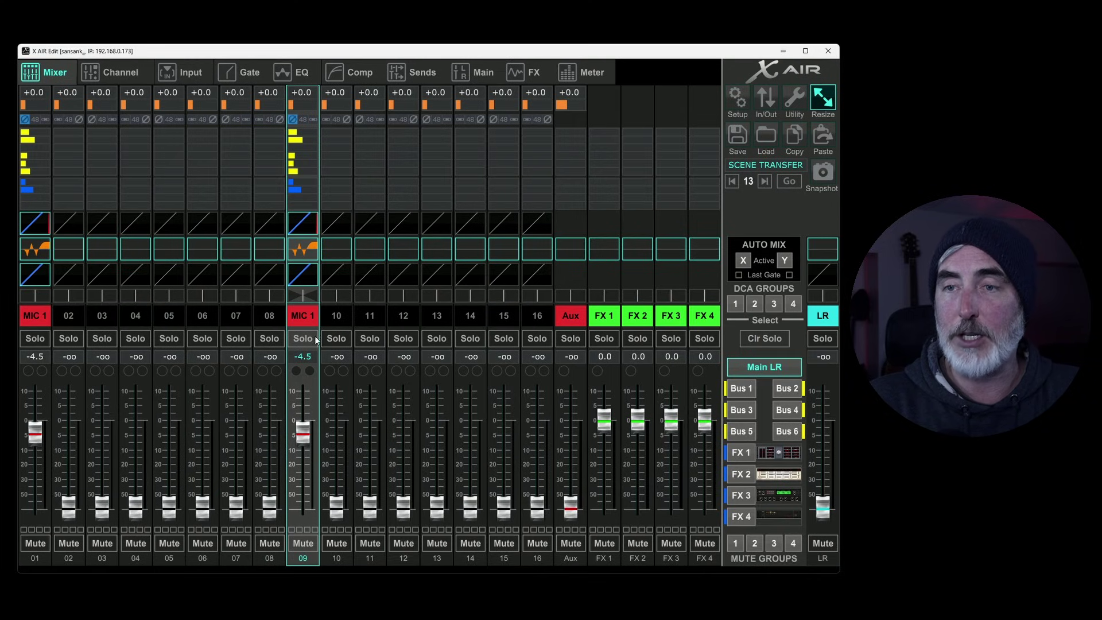
# - Set channel 09's analog input source to INP 09, then go back to the mixer overview
pyautogui.click(177, 77)
pyautogui.click(211, 172)
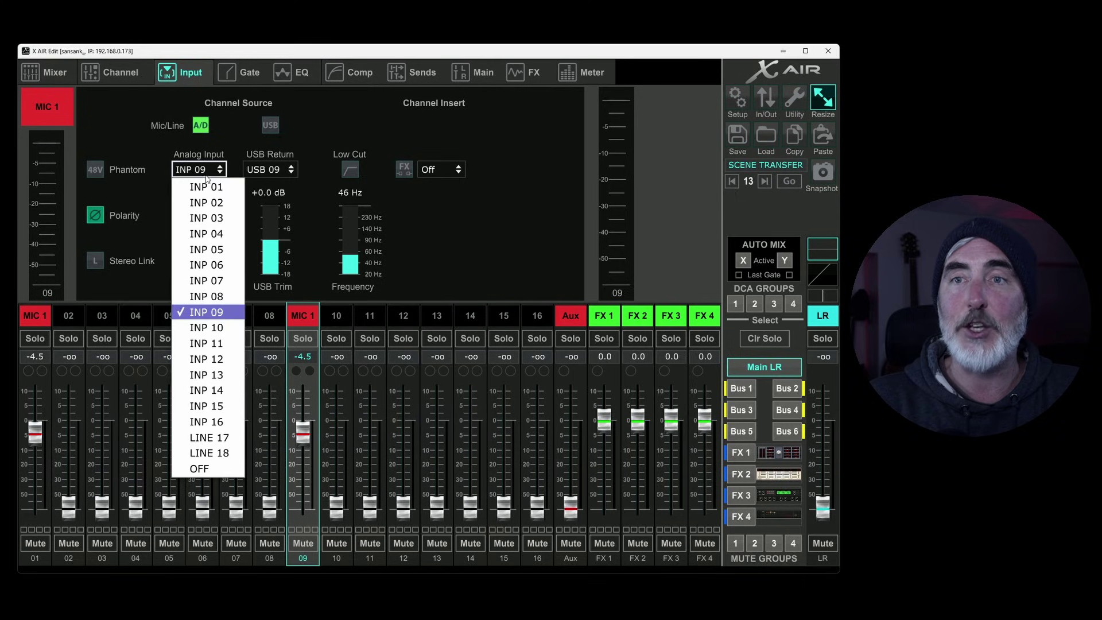
pyautogui.click(205, 192)
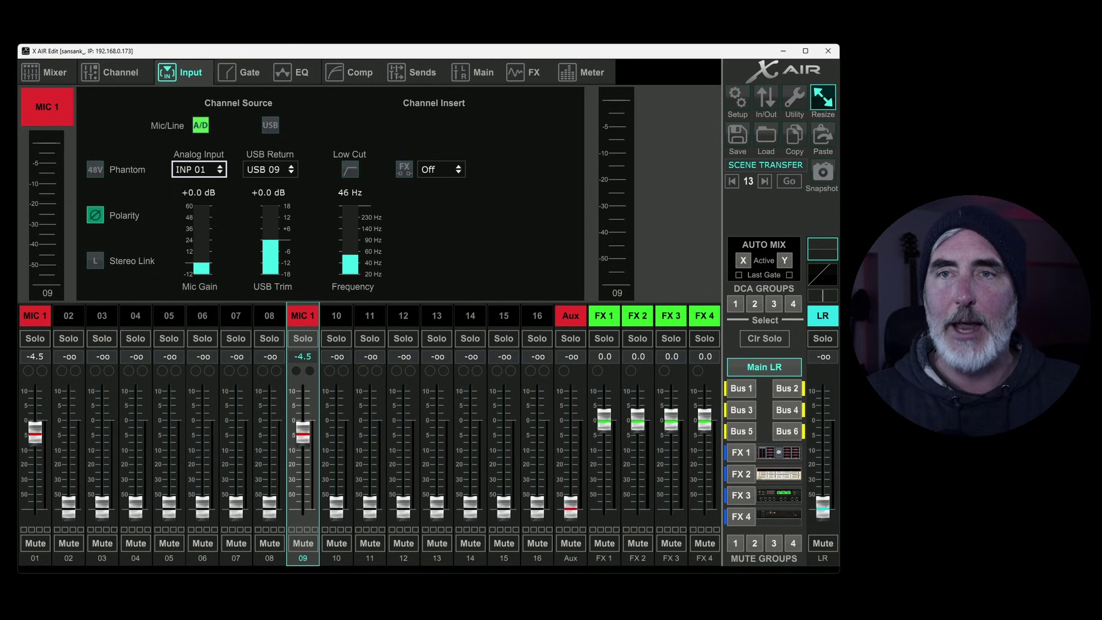
pyautogui.click(199, 173)
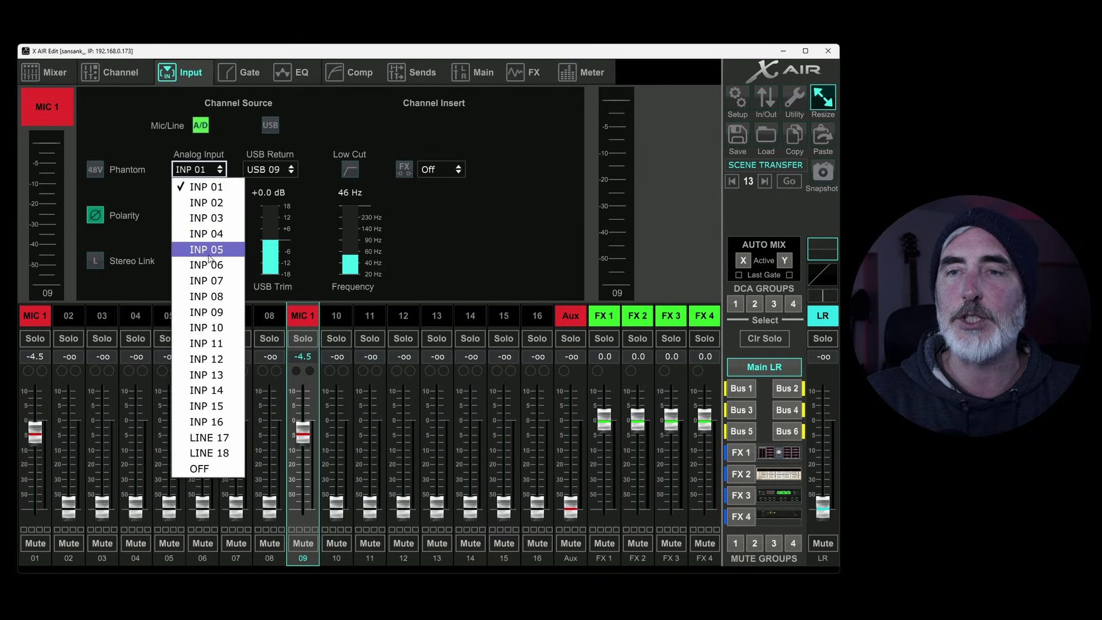
pyautogui.click(227, 314)
pyautogui.click(33, 78)
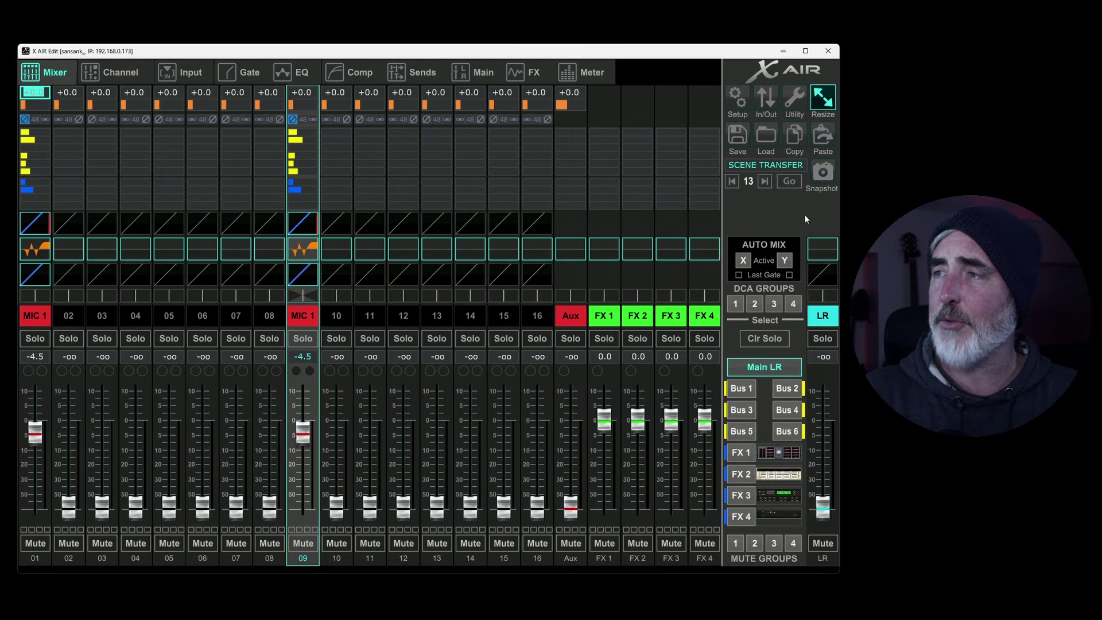
pyautogui.click(824, 174)
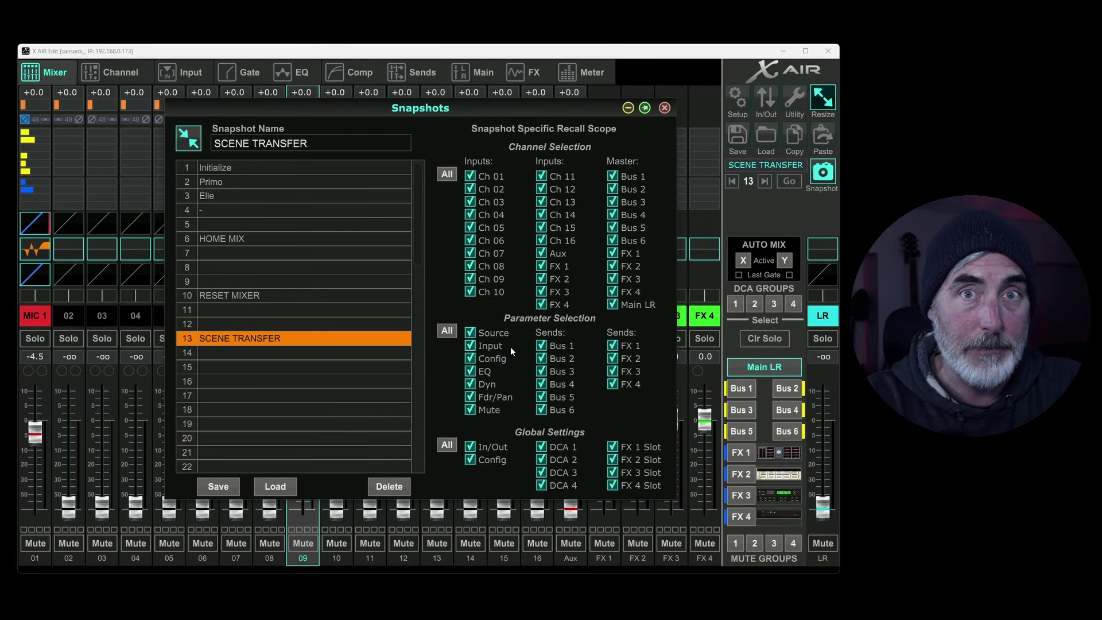
pyautogui.click(664, 108)
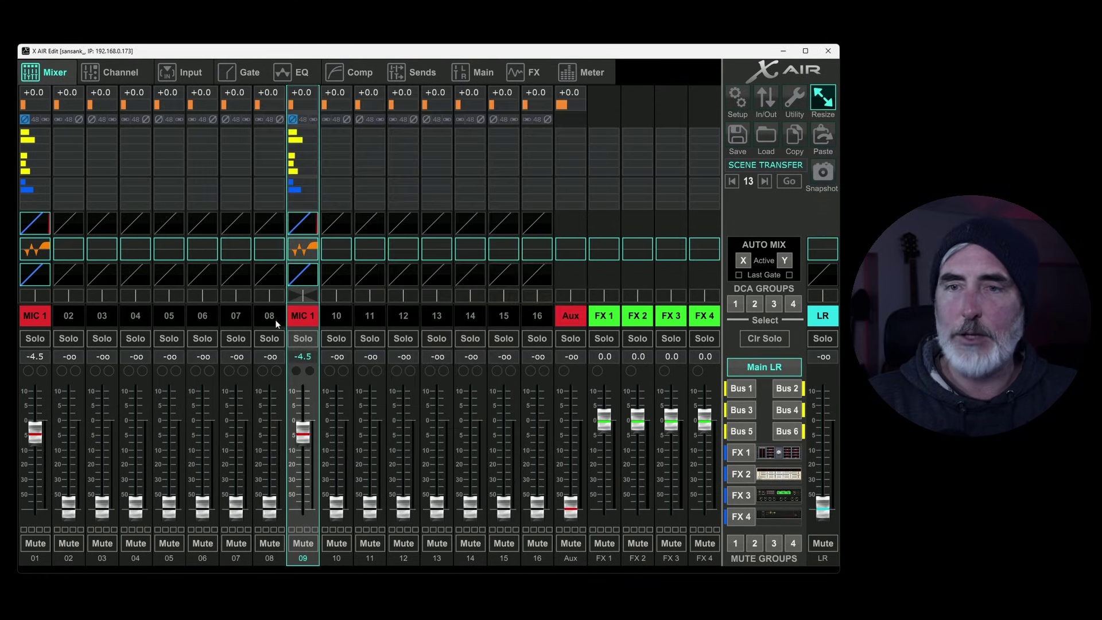
# - Raise the faders of channels 04, 05 and 06 to -5.8, -18.9 and -14.2 dB
pyautogui.moveTo(136, 506); pyautogui.dragTo(135, 437)
pyautogui.moveTo(169, 507); pyautogui.dragTo(169, 461)
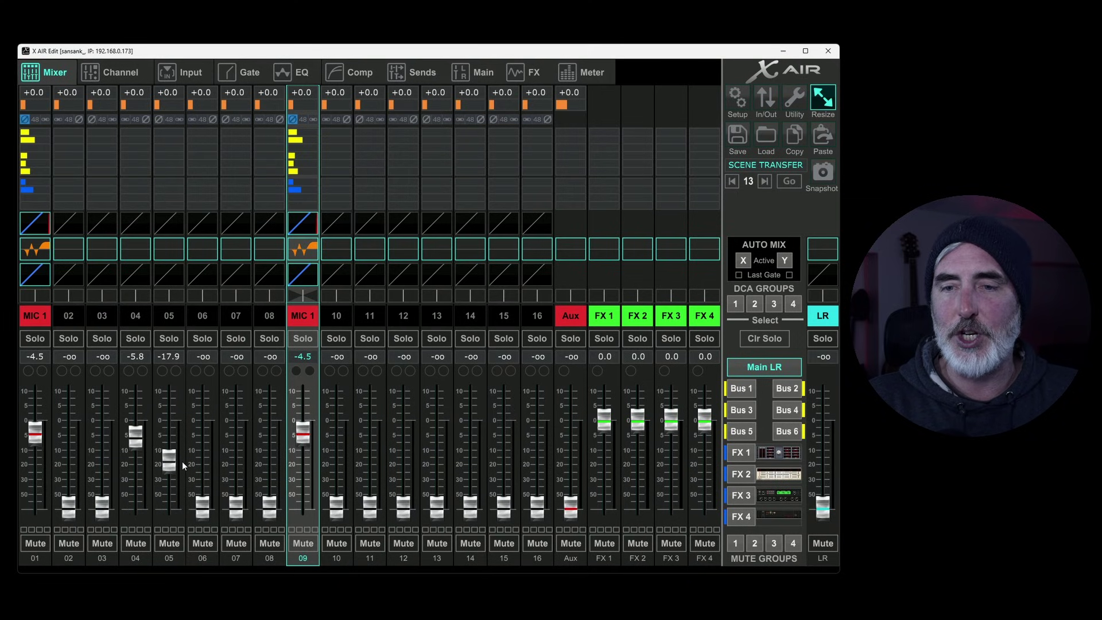
pyautogui.moveTo(203, 507); pyautogui.dragTo(203, 454)
# - Colour channel 04 magenta, channel 05 yellow and channel 06 white
pyautogui.click(138, 314)
pyautogui.click(187, 304)
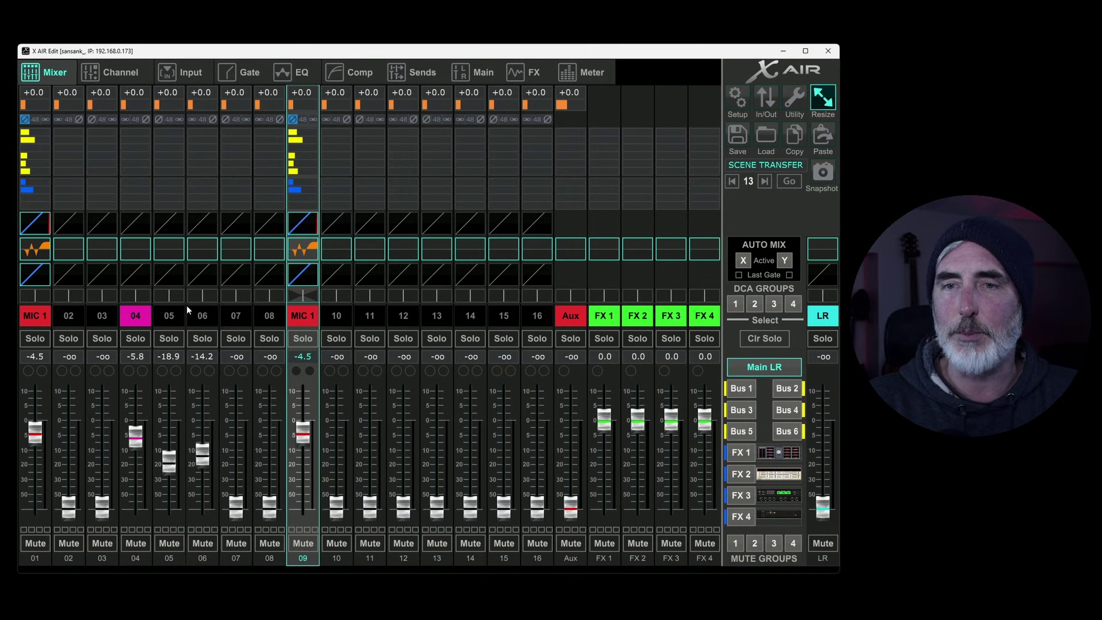
pyautogui.click(180, 313)
pyautogui.click(235, 279)
pyautogui.click(207, 313)
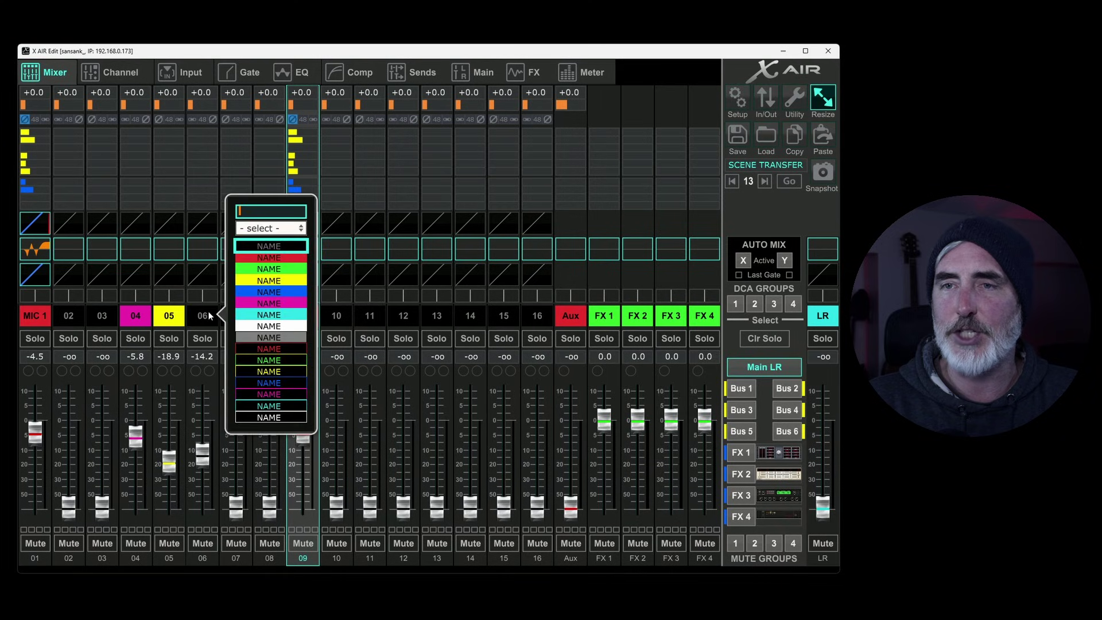
pyautogui.click(266, 324)
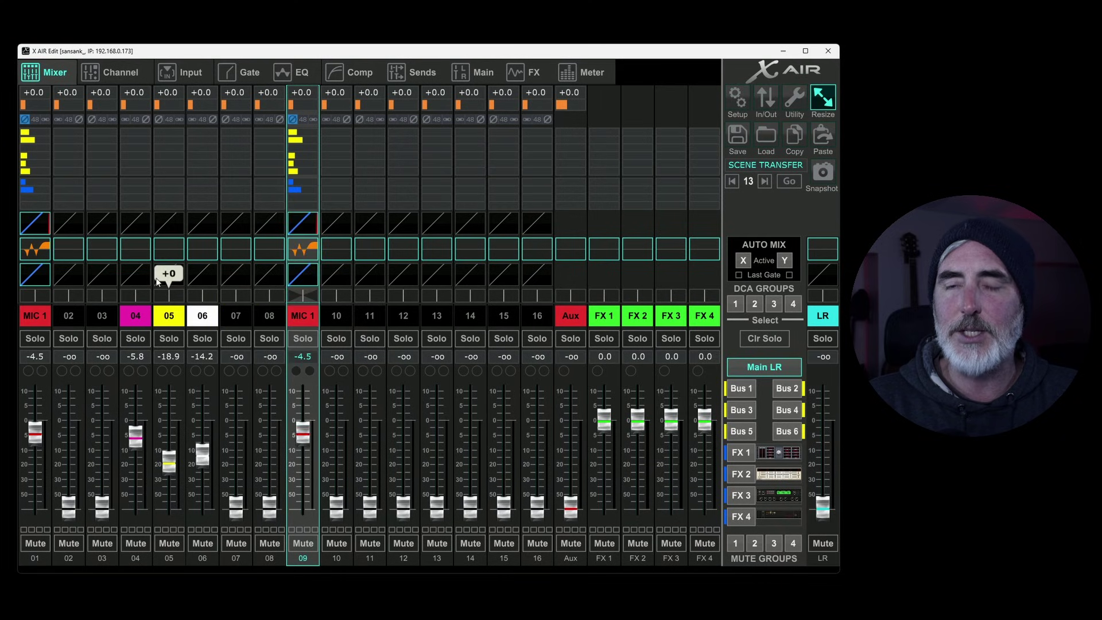
# - Boost channel 05's low EQ band to +15 dB and cut its LoMid band to -12.5 dB
pyautogui.click(169, 249)
pyautogui.moveTo(227, 163); pyautogui.dragTo(227, 100)
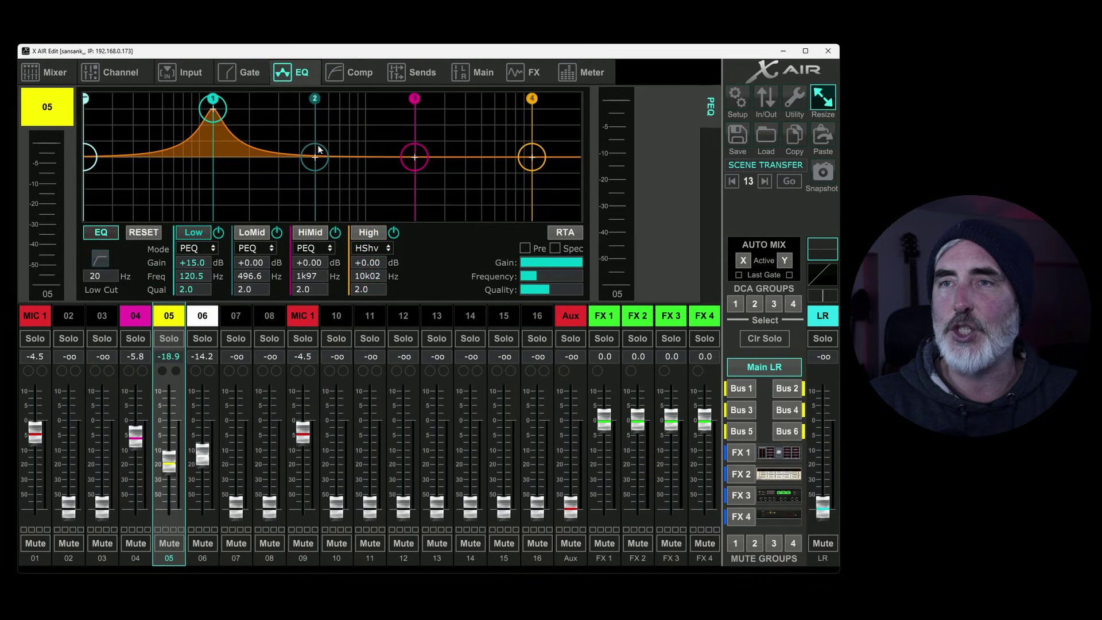
pyautogui.moveTo(318, 148); pyautogui.dragTo(317, 191)
# - Enable 48V phantom and polarity invert on channel 06, stereo-link 05/06, and set the pair to -7.0 dB
pyautogui.click(216, 318)
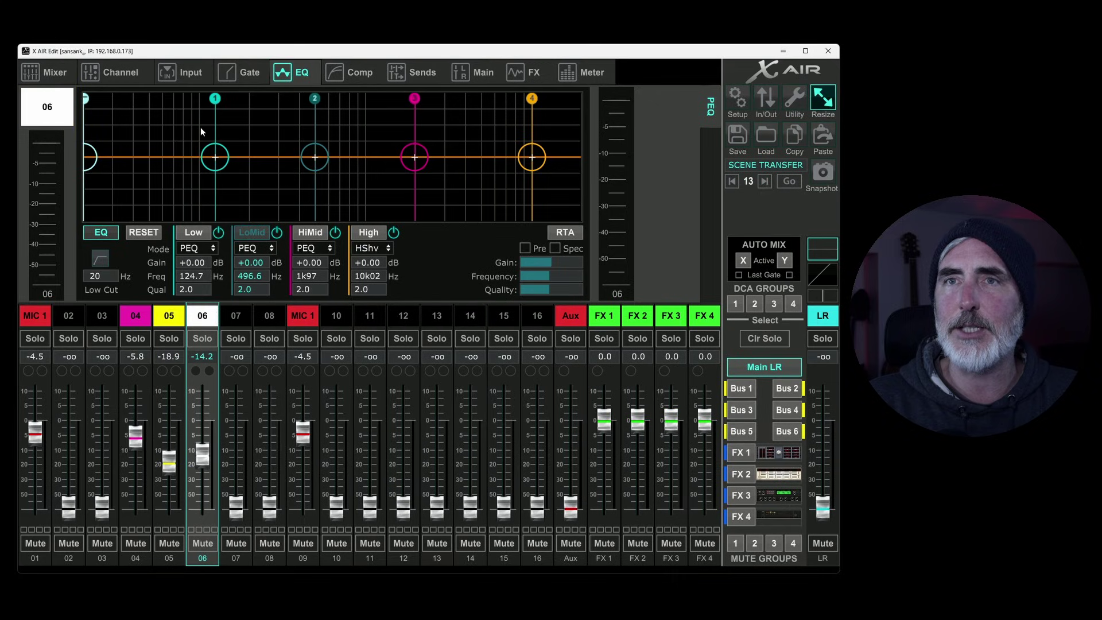
pyautogui.click(200, 73)
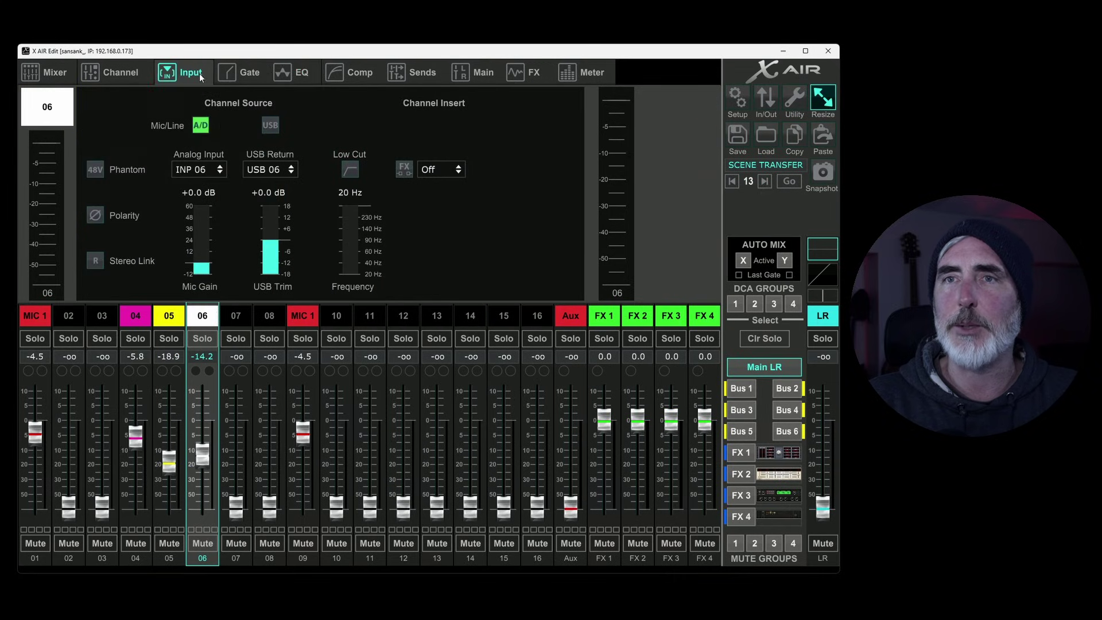
pyautogui.click(95, 169)
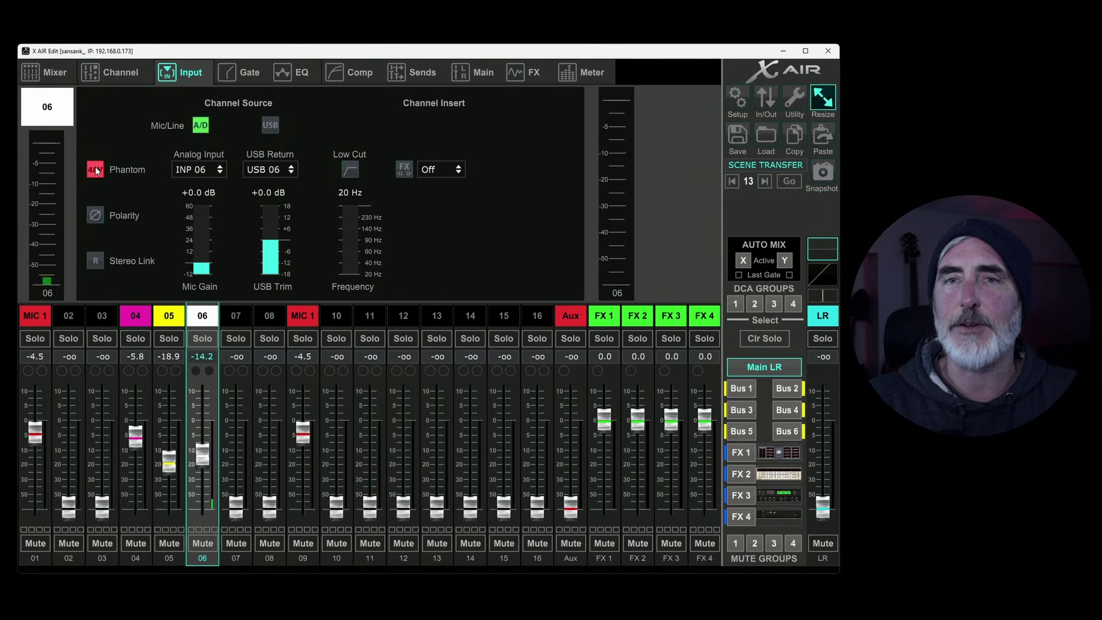
pyautogui.click(96, 216)
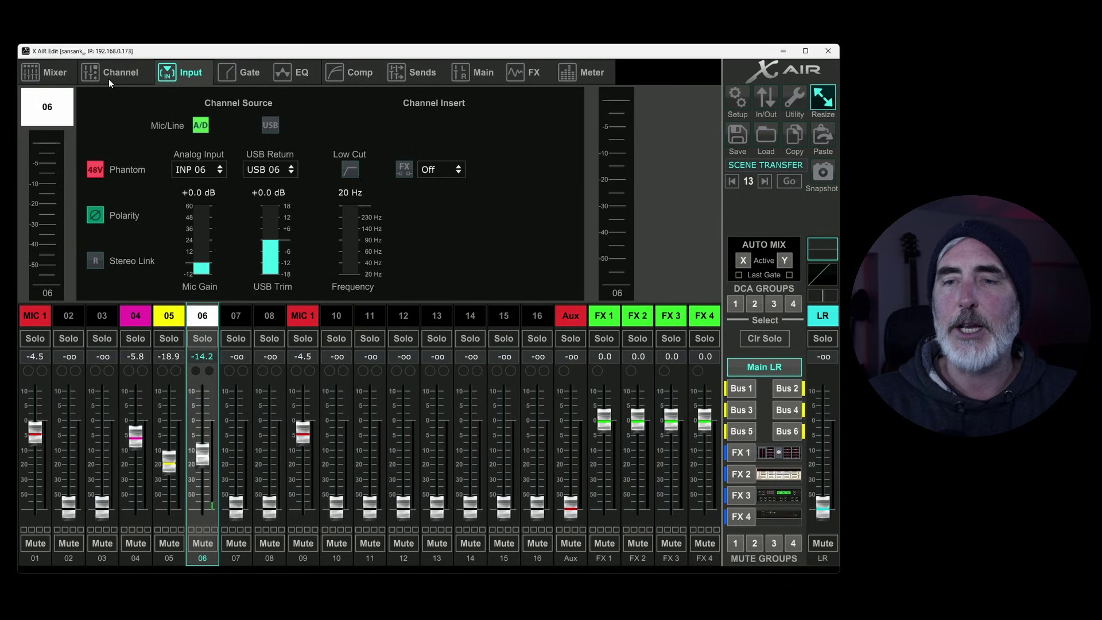
pyautogui.click(95, 261)
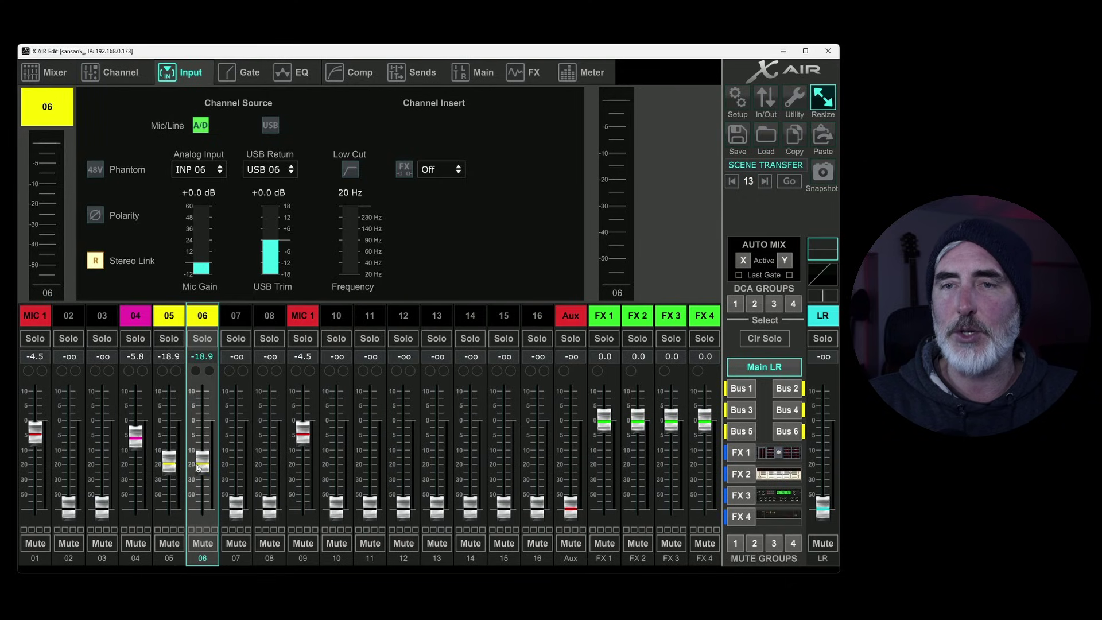
pyautogui.moveTo(202, 456); pyautogui.dragTo(215, 396)
# - Give channel 07 a white label and check channel 05's overview, ending on the mixer view
pyautogui.click(233, 316)
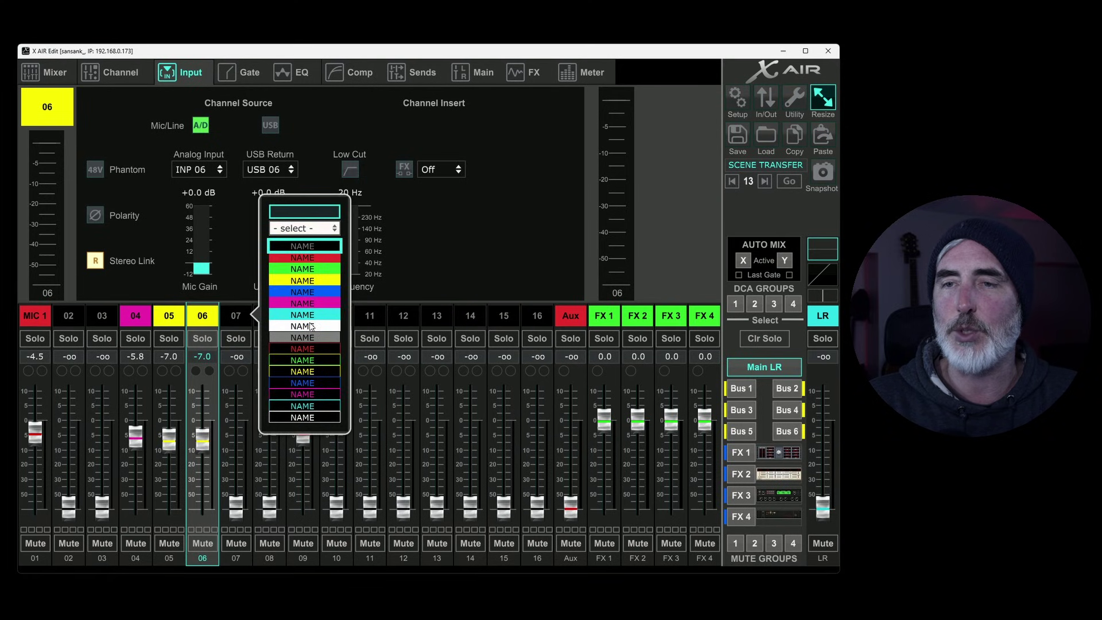
pyautogui.click(310, 326)
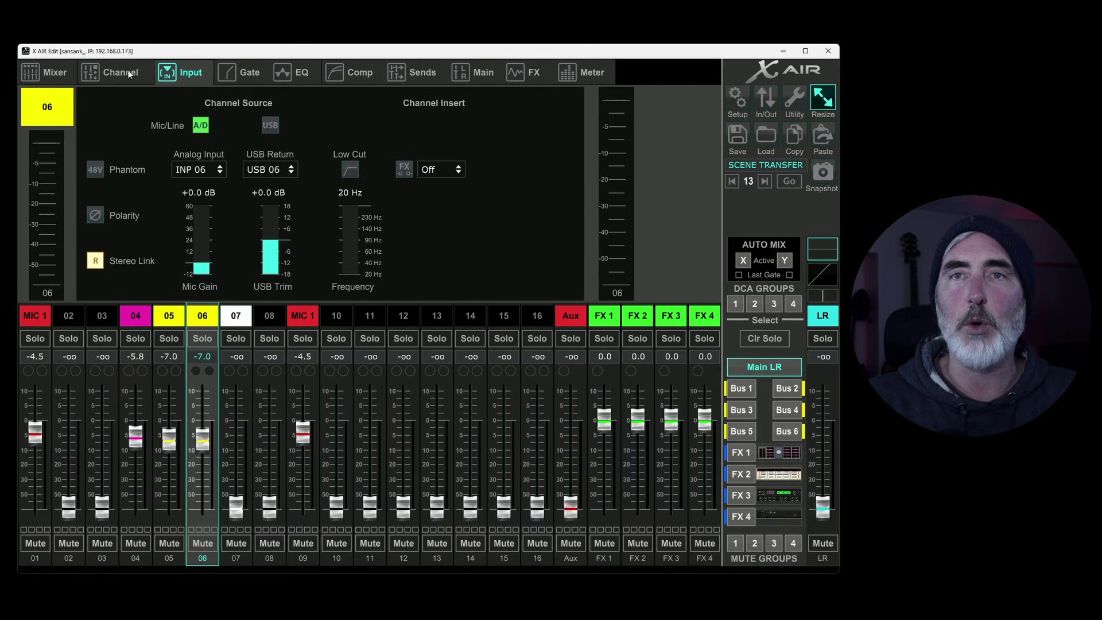
pyautogui.click(64, 72)
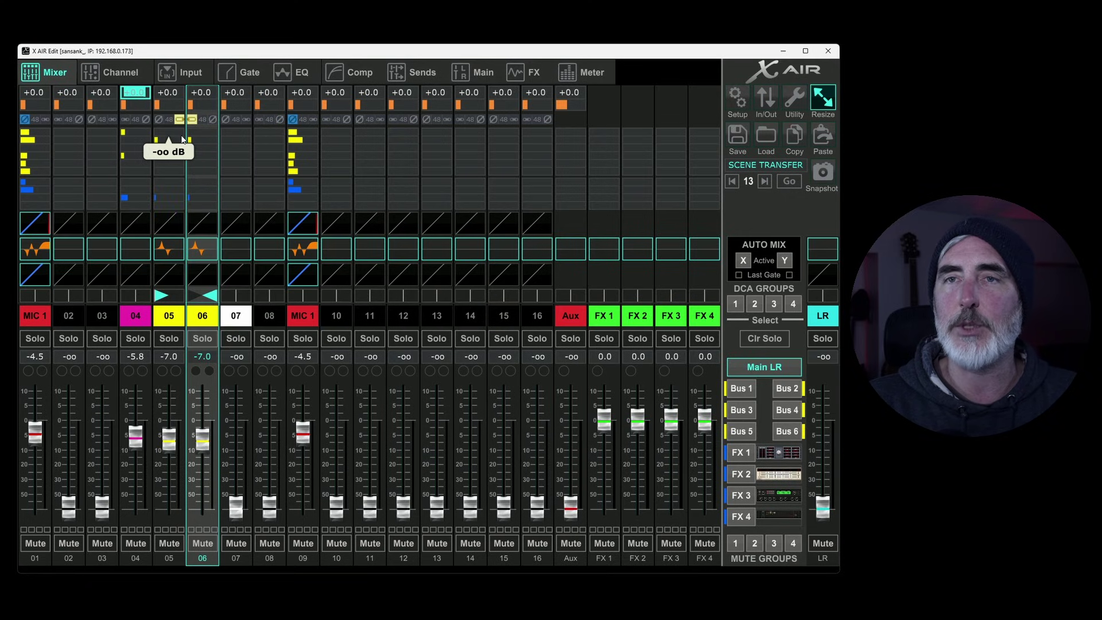
pyautogui.doubleClick(158, 119)
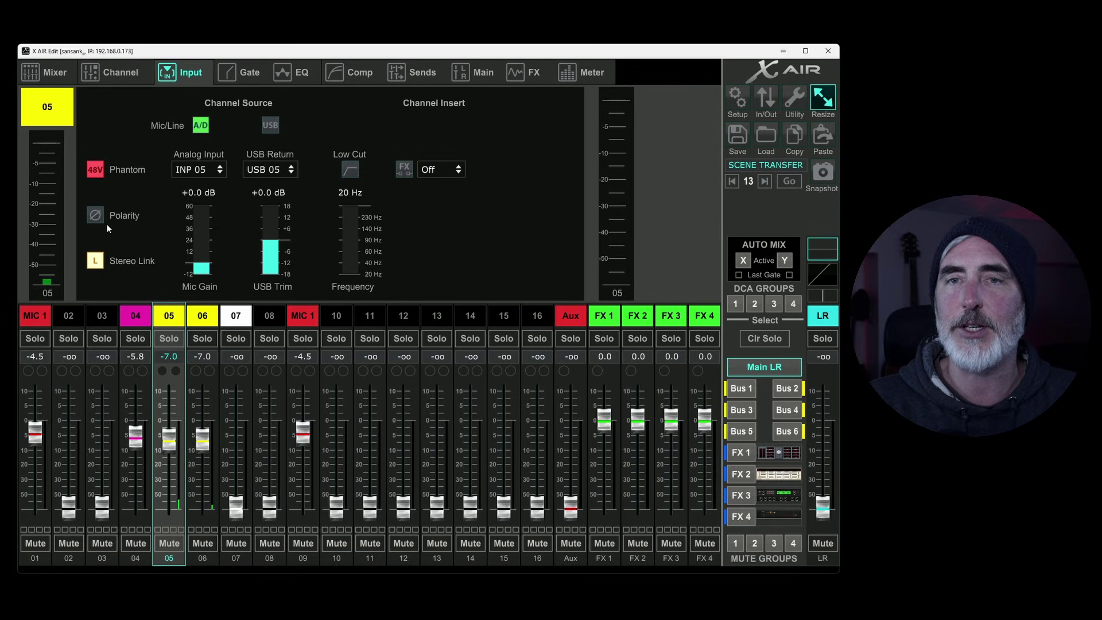
pyautogui.click(152, 77)
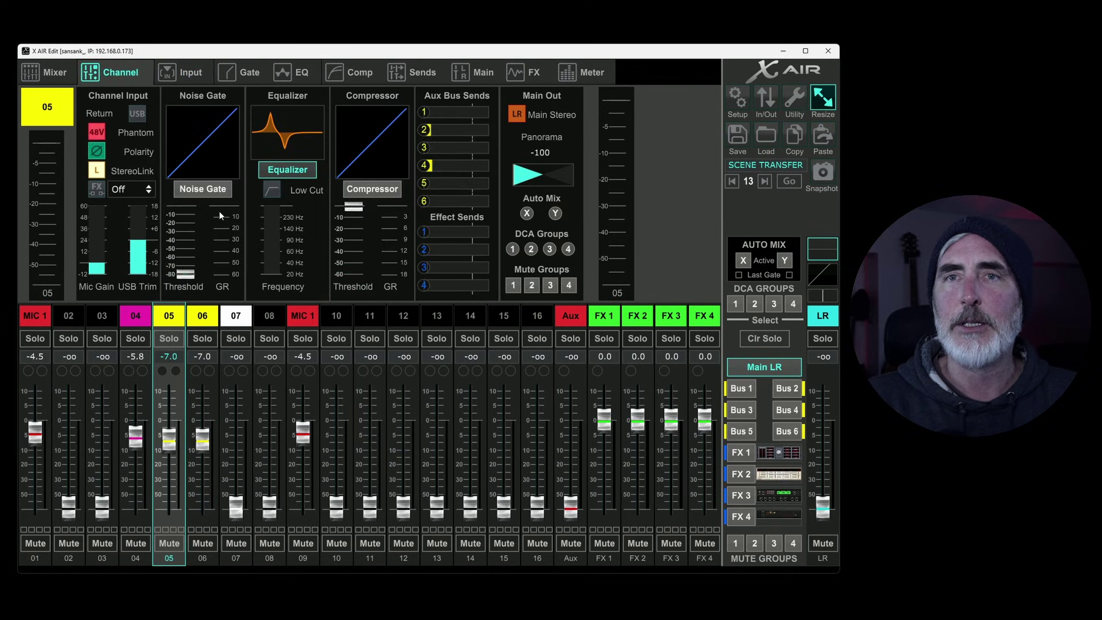
pyautogui.click(39, 72)
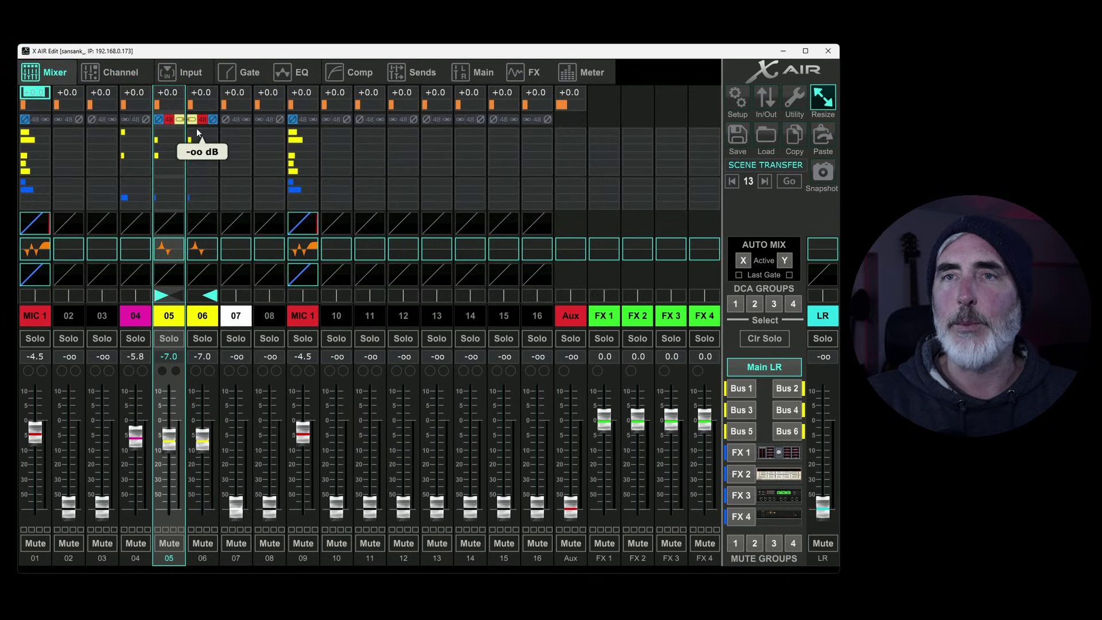
# - Save the current mix to snapshot slot 16 named TEST SNAPSHOT
pyautogui.click(824, 170)
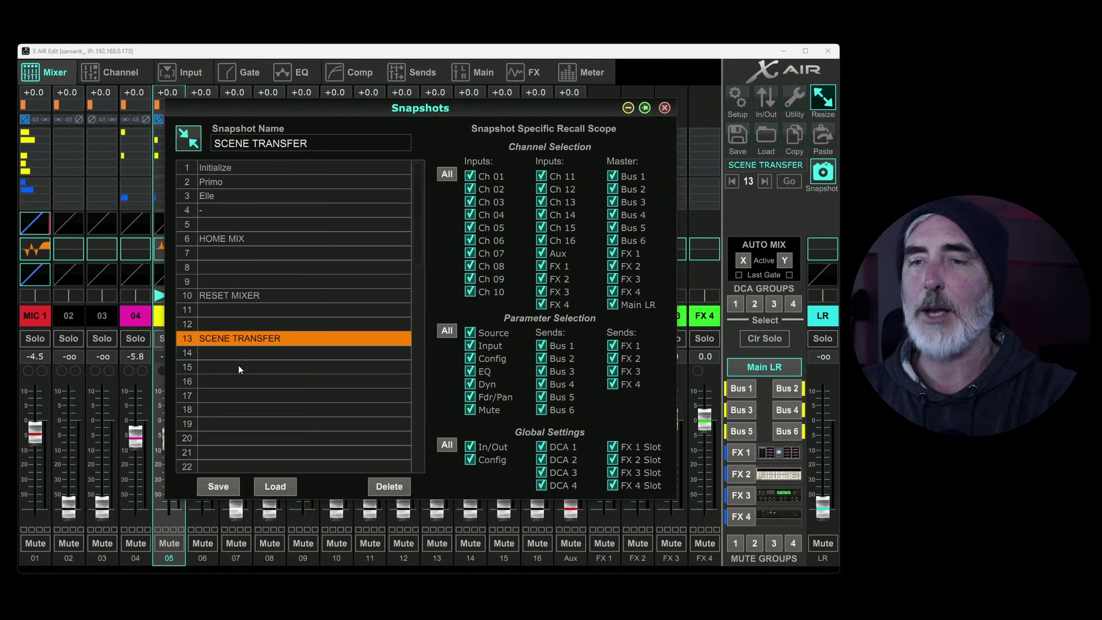
pyautogui.click(252, 381)
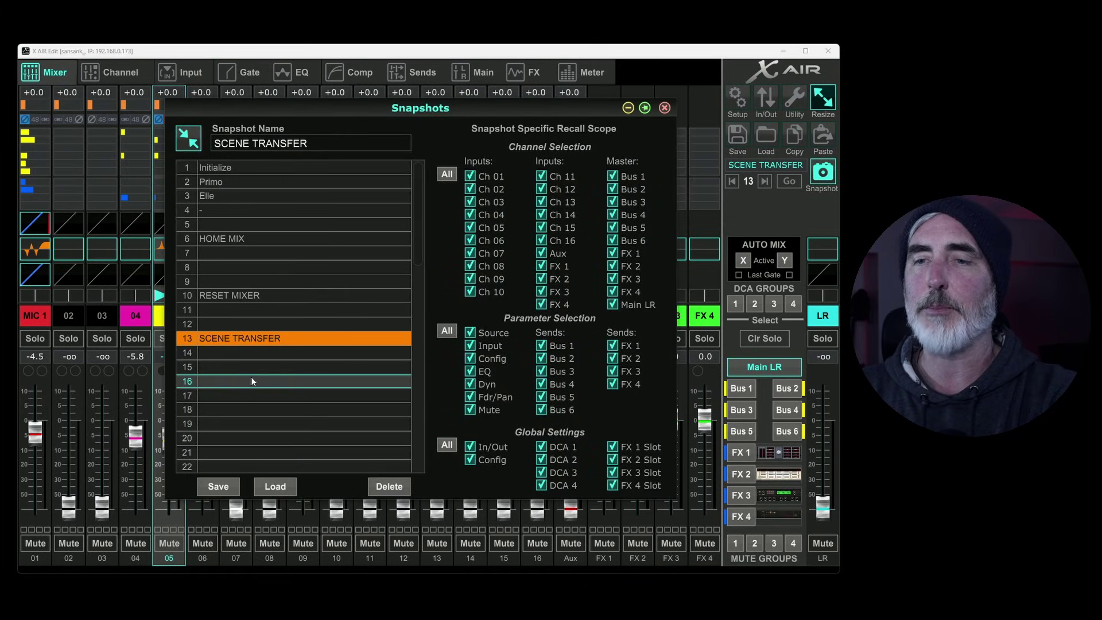
pyautogui.click(325, 143)
pyautogui.write('TEST')
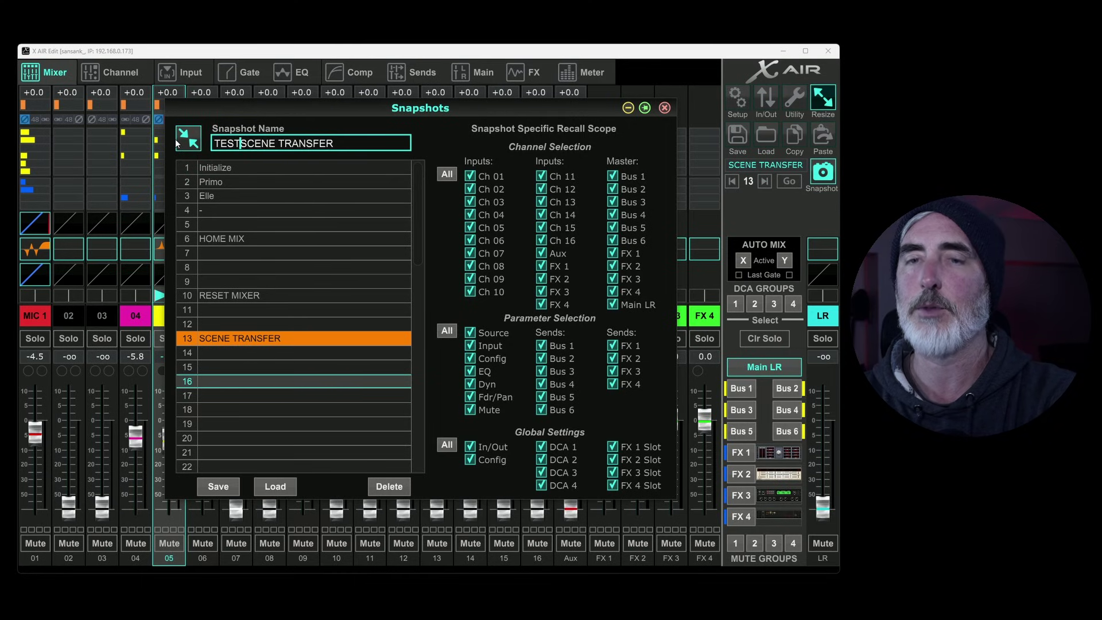
pyautogui.hotkey('ctrl', 'a')
pyautogui.write('TE')
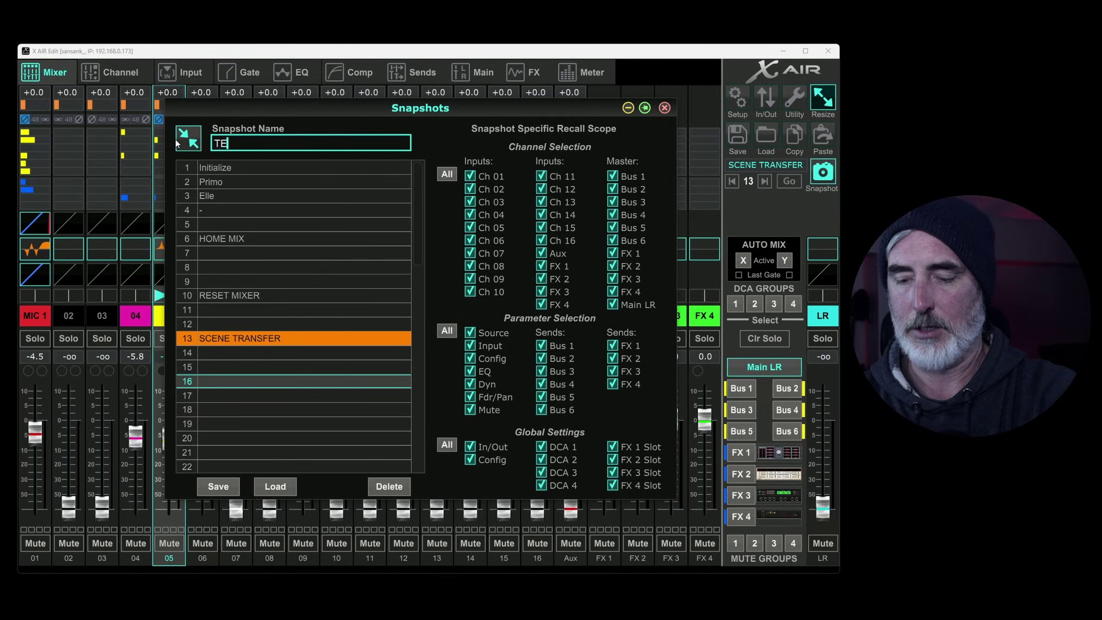
pyautogui.write('ST SNAPSHOT')
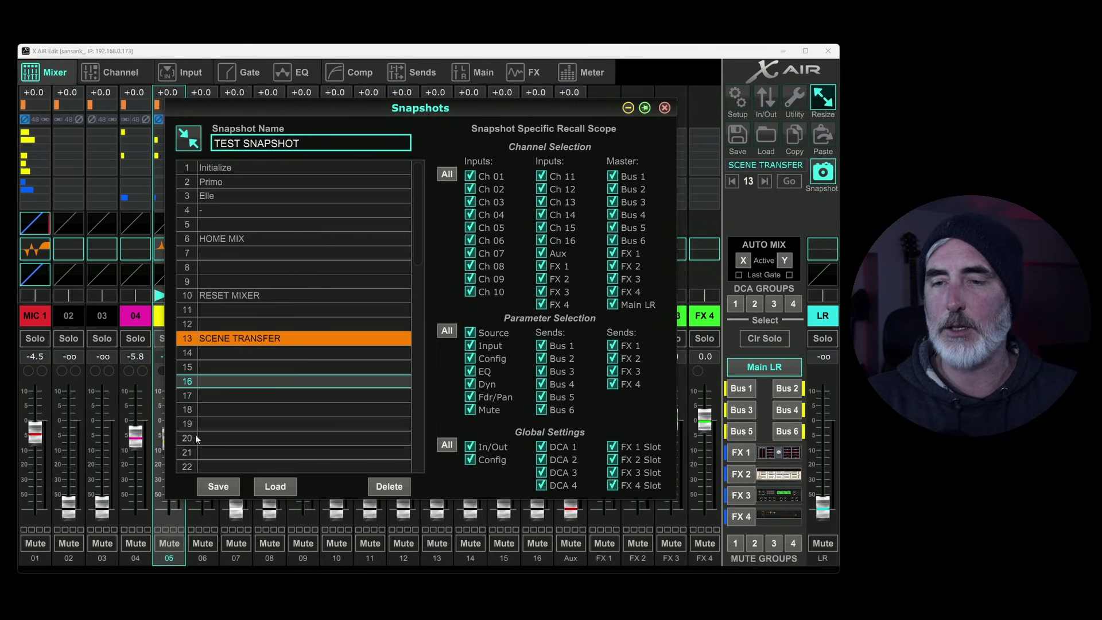
pyautogui.click(226, 488)
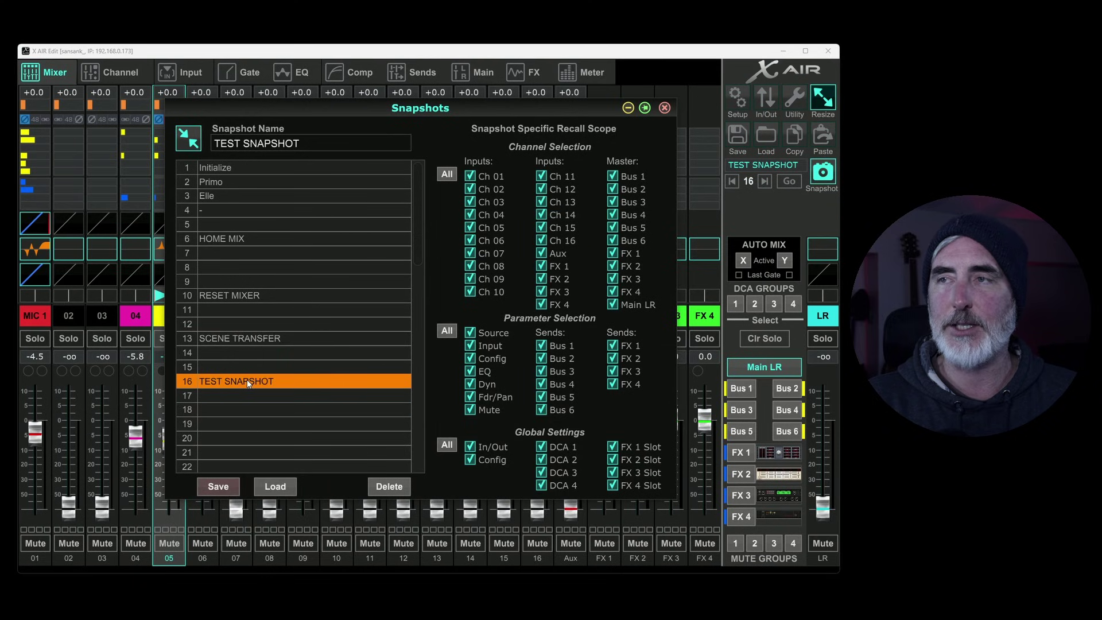
# - Initialize all mixer settings to defaults from Setup
pyautogui.click(737, 103)
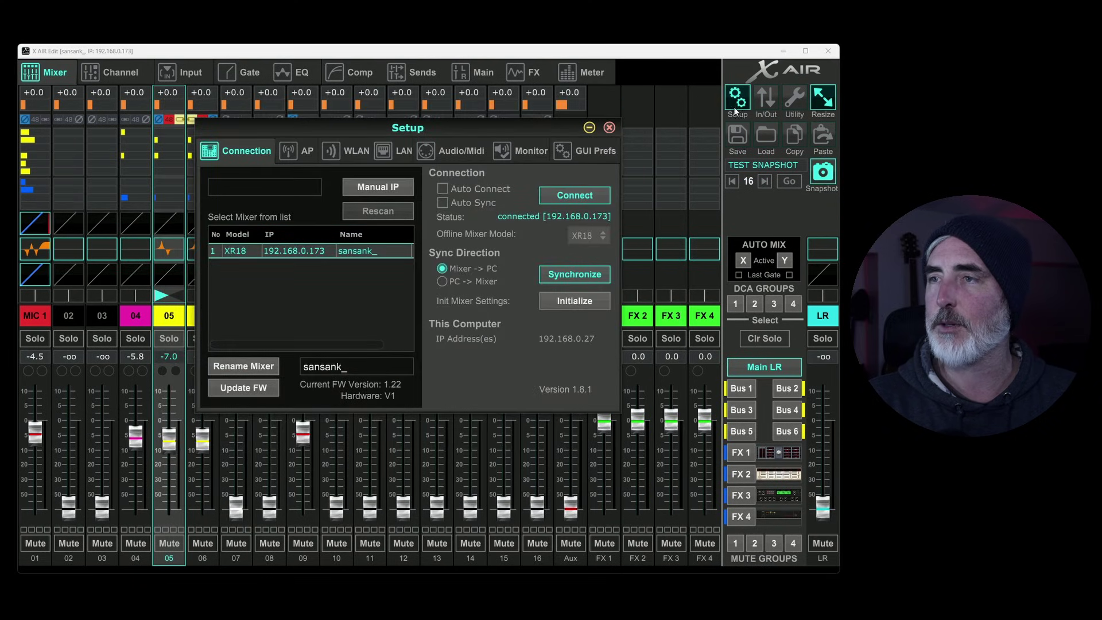
pyautogui.click(582, 302)
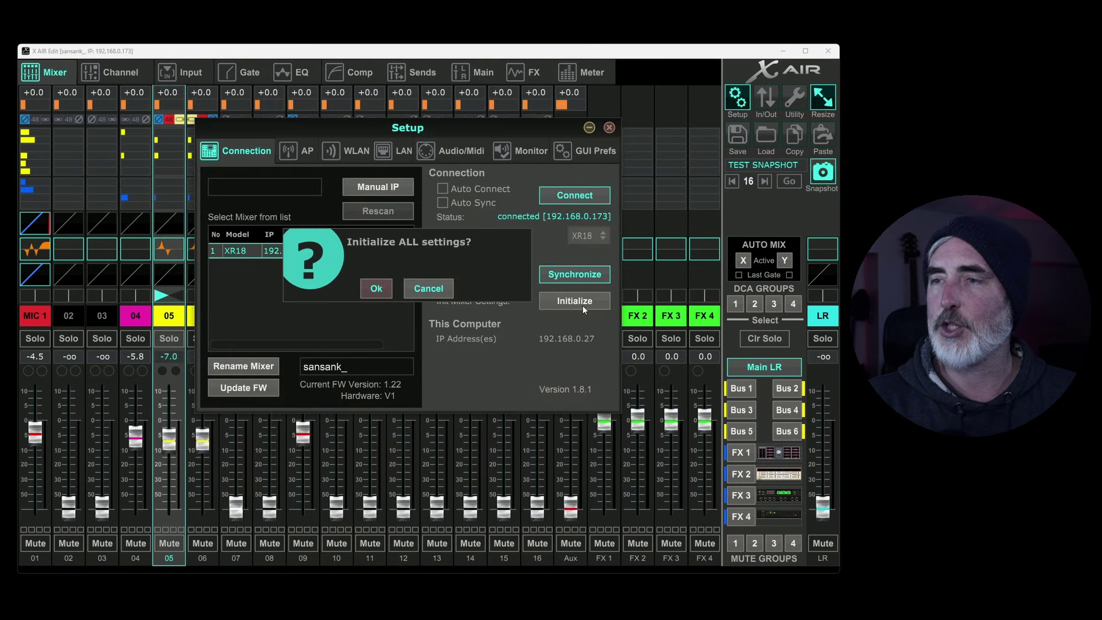
pyautogui.click(373, 290)
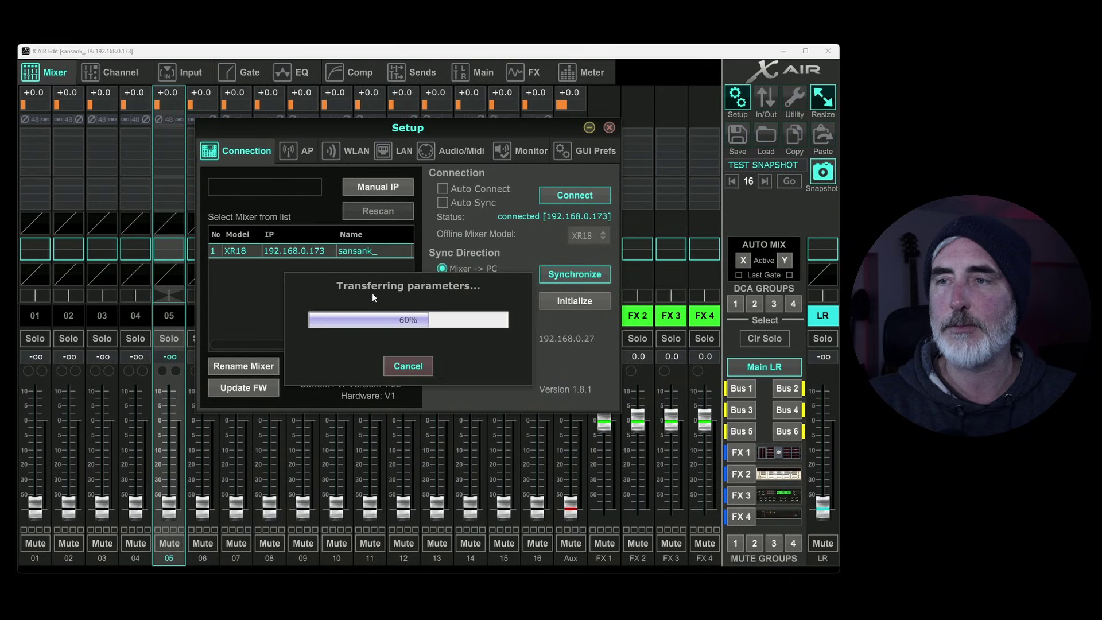
pyautogui.click(609, 127)
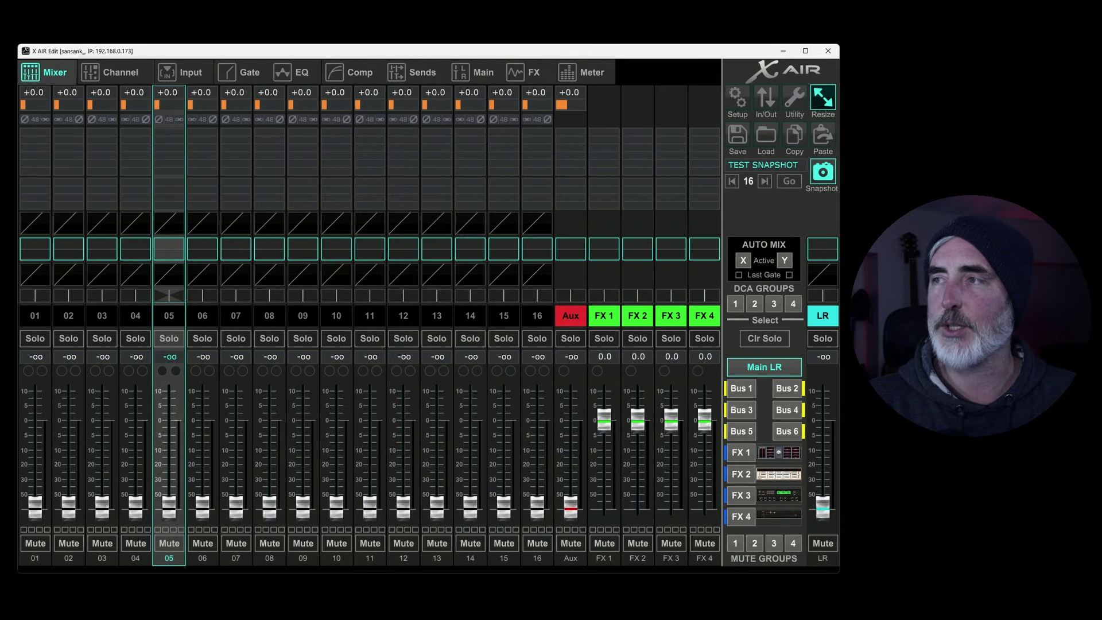
# - Recall TEST SNAPSHOT and raise the linked 05/06 pair's gain to +7.5 dB
pyautogui.click(823, 175)
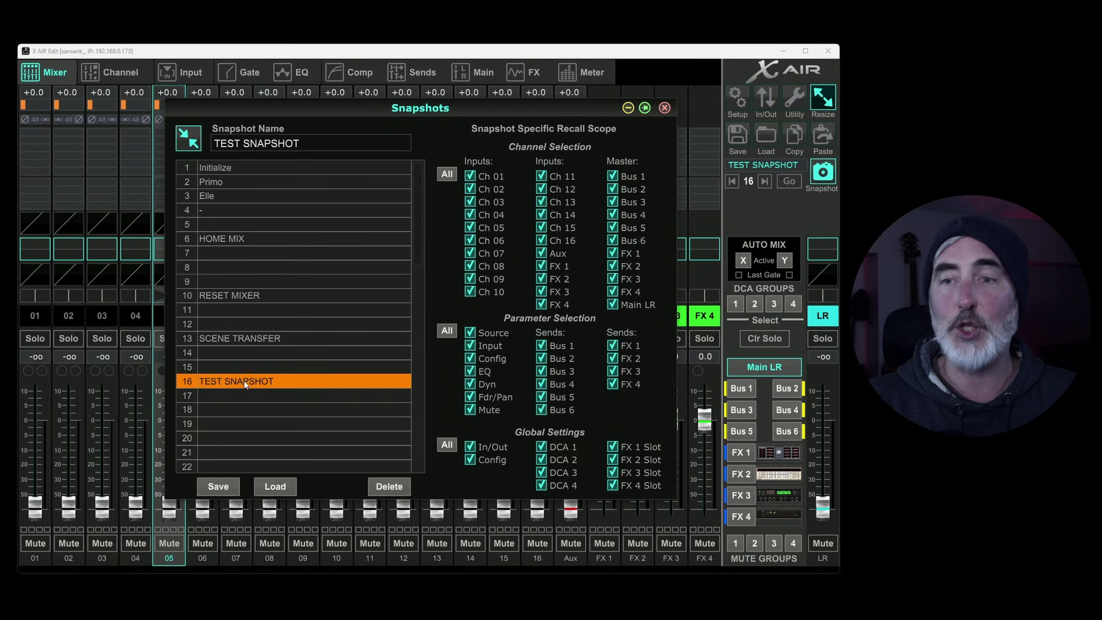
pyautogui.click(275, 486)
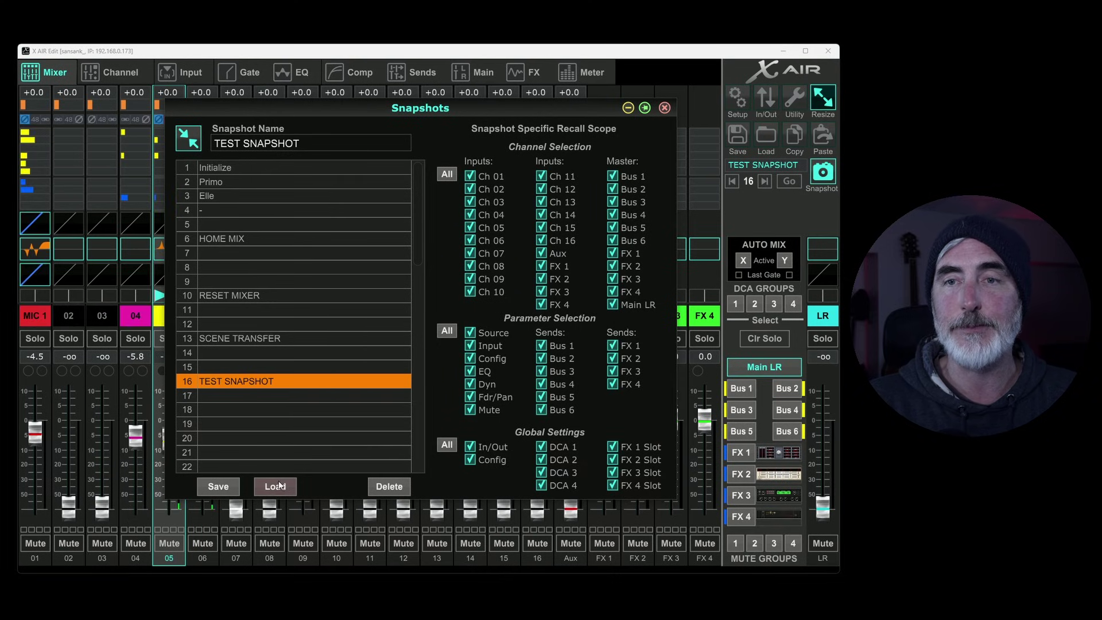
pyautogui.click(664, 108)
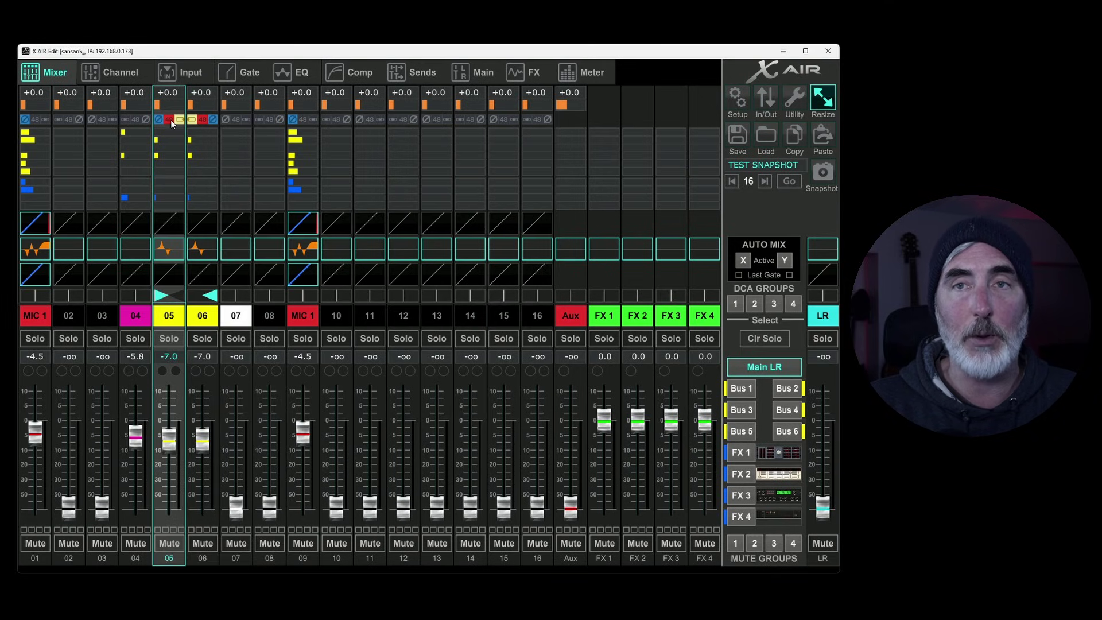
pyautogui.moveTo(162, 105); pyautogui.dragTo(182, 104)
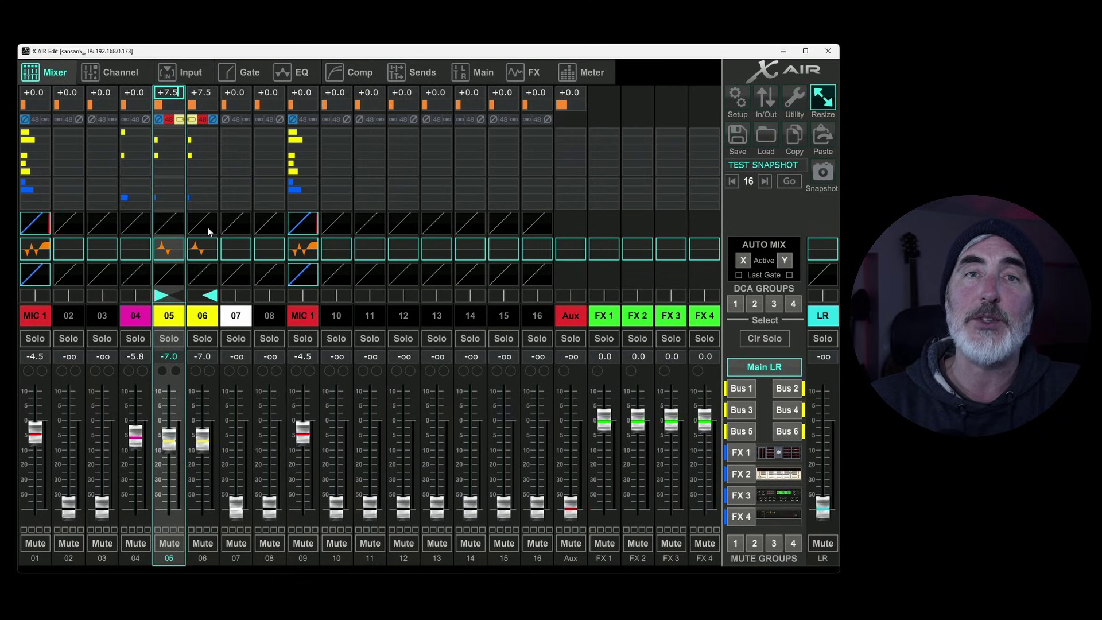
pyautogui.moveTo(171, 150)
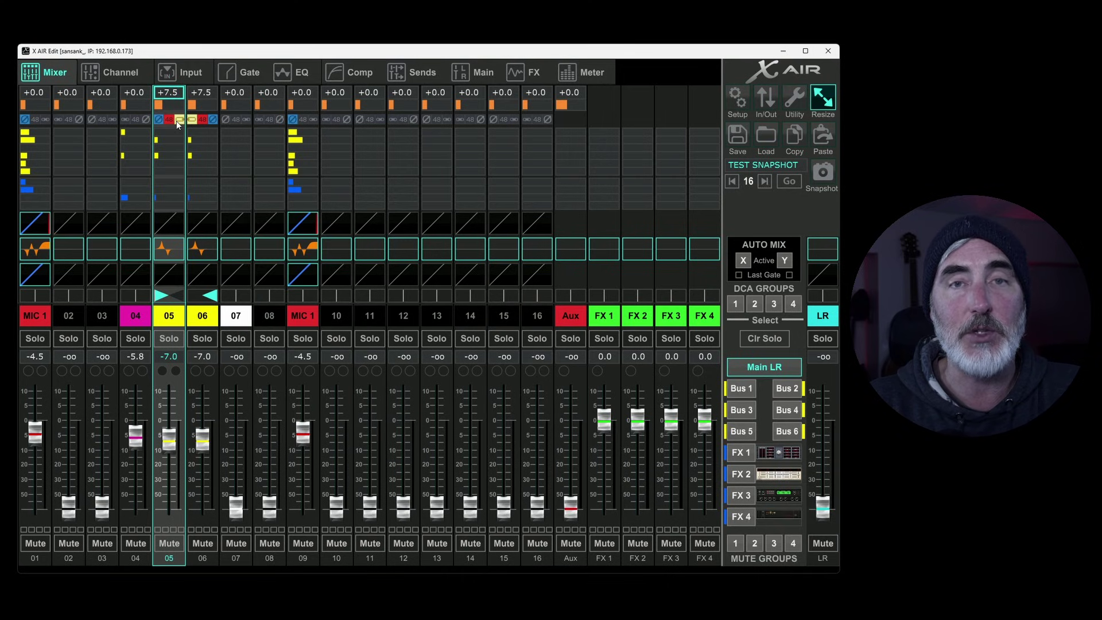
# - Load snapshot 3 Elle, bringing in channels labelled Kick, Snare B, Hi Hat and Snare T
pyautogui.click(829, 174)
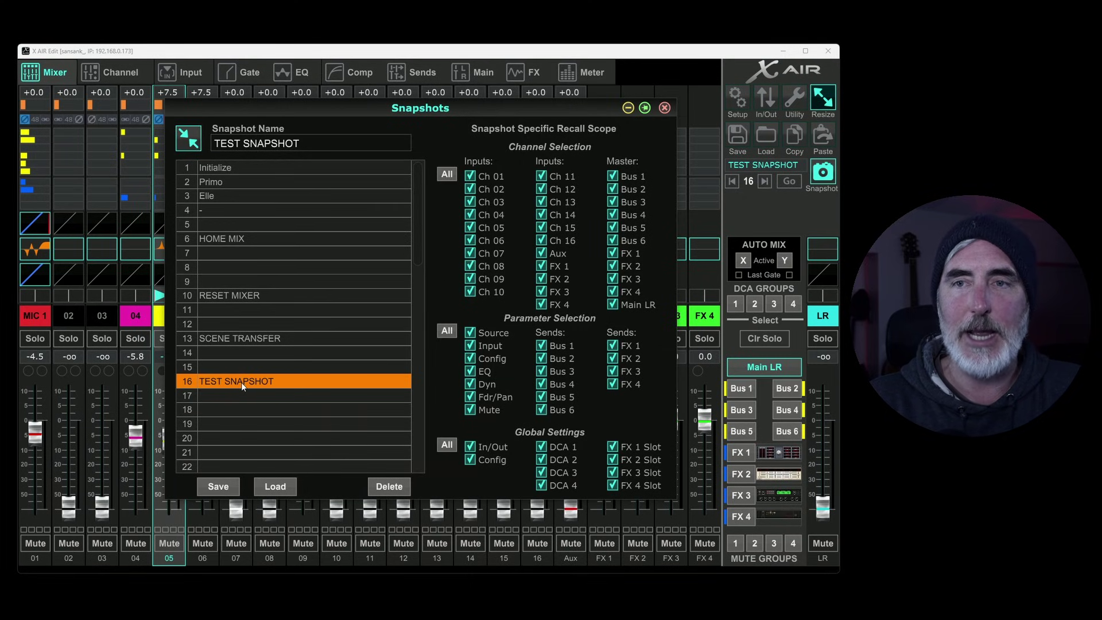
pyautogui.click(210, 197)
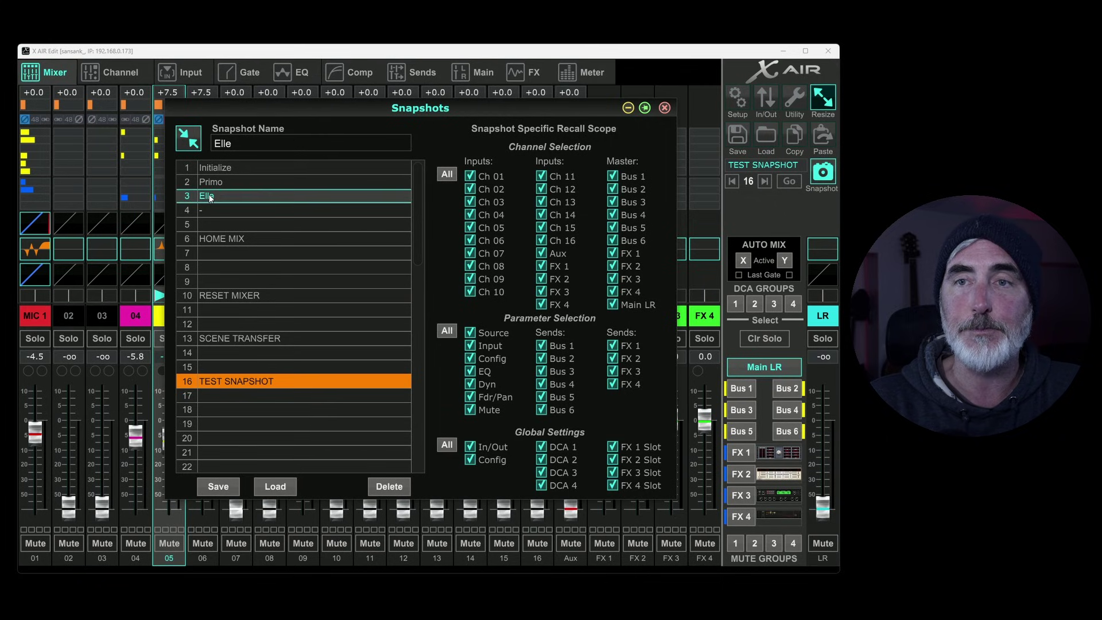
pyautogui.doubleClick(211, 197)
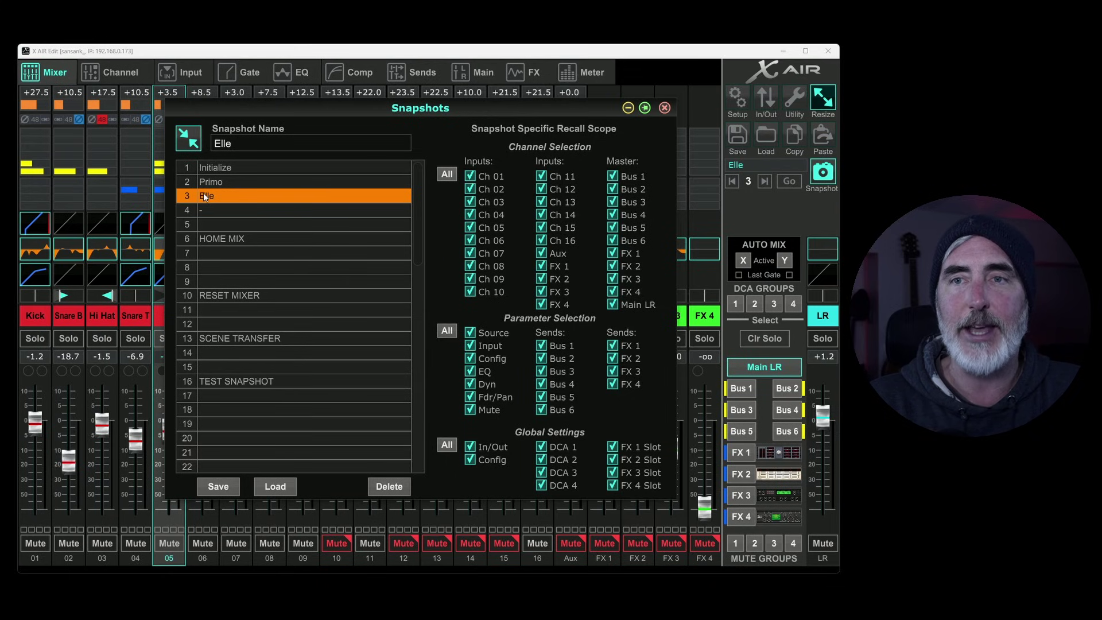
# - Recall TEST SNAPSHOT with Ch 01 and Ch 02 excluded, keeping Kick and Snare B
pyautogui.click(248, 385)
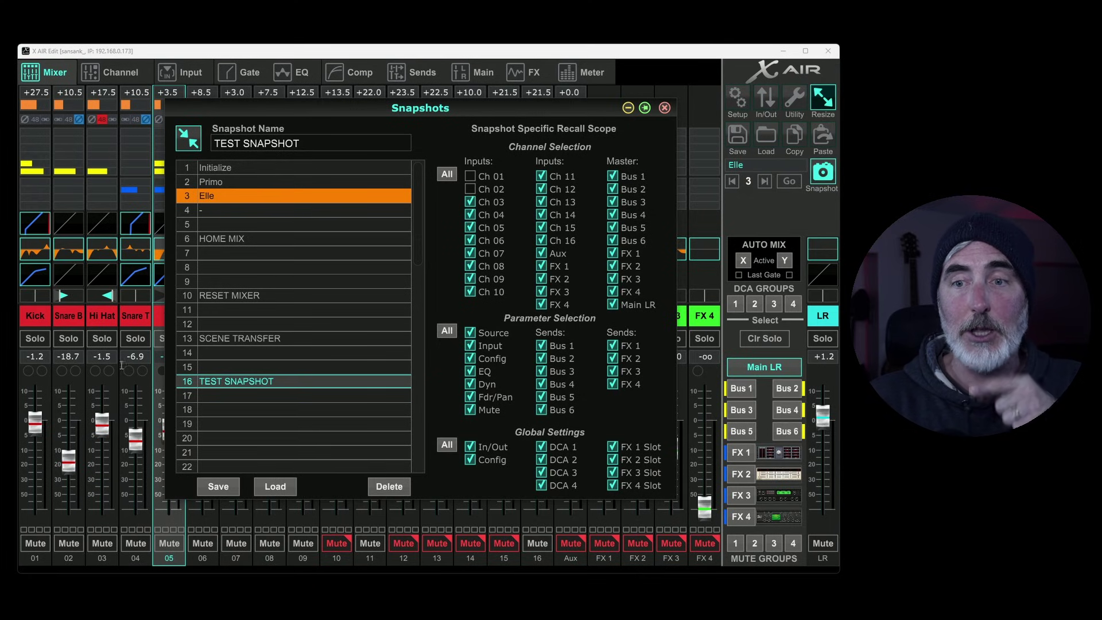
pyautogui.doubleClick(261, 381)
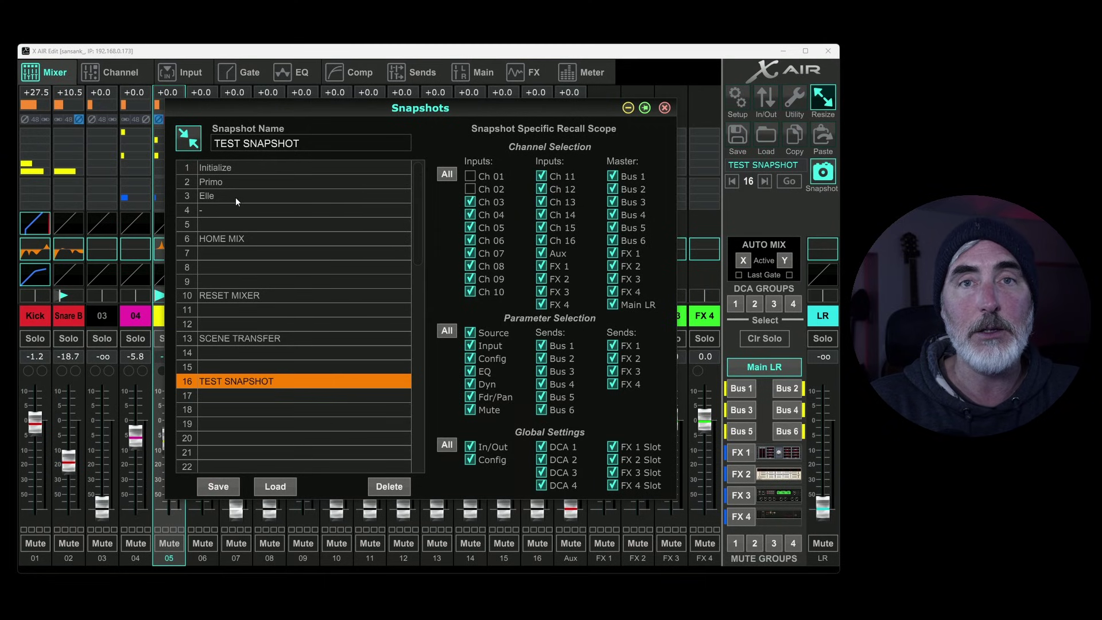
pyautogui.click(664, 109)
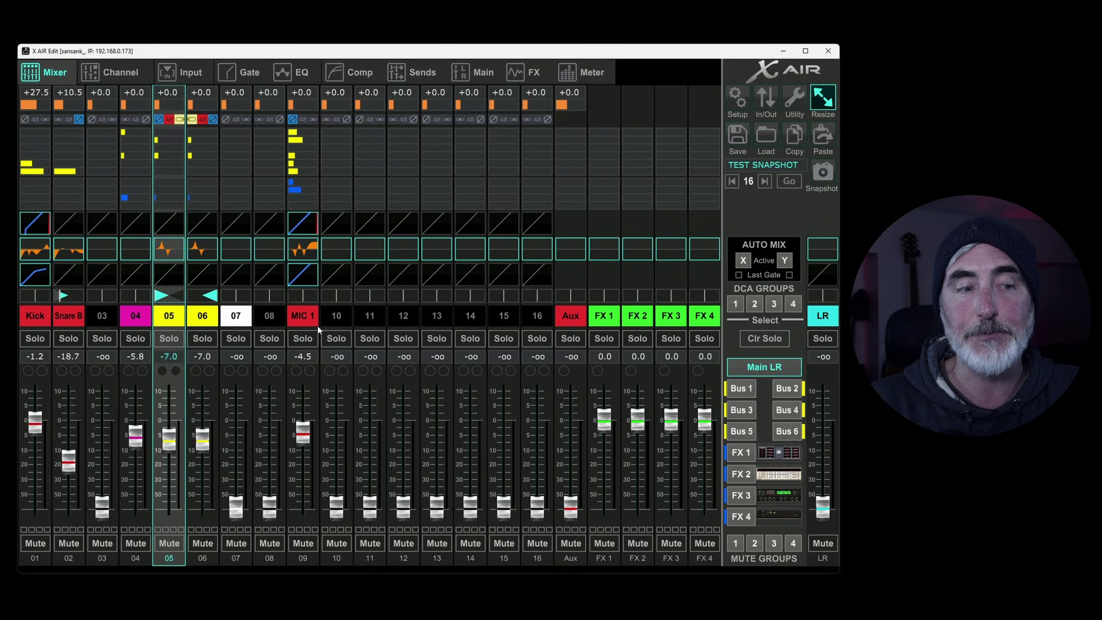
# - Re-include Ch 01 and Ch 02 in TEST SNAPSHOT's scope and recall it for all channels
pyautogui.click(823, 173)
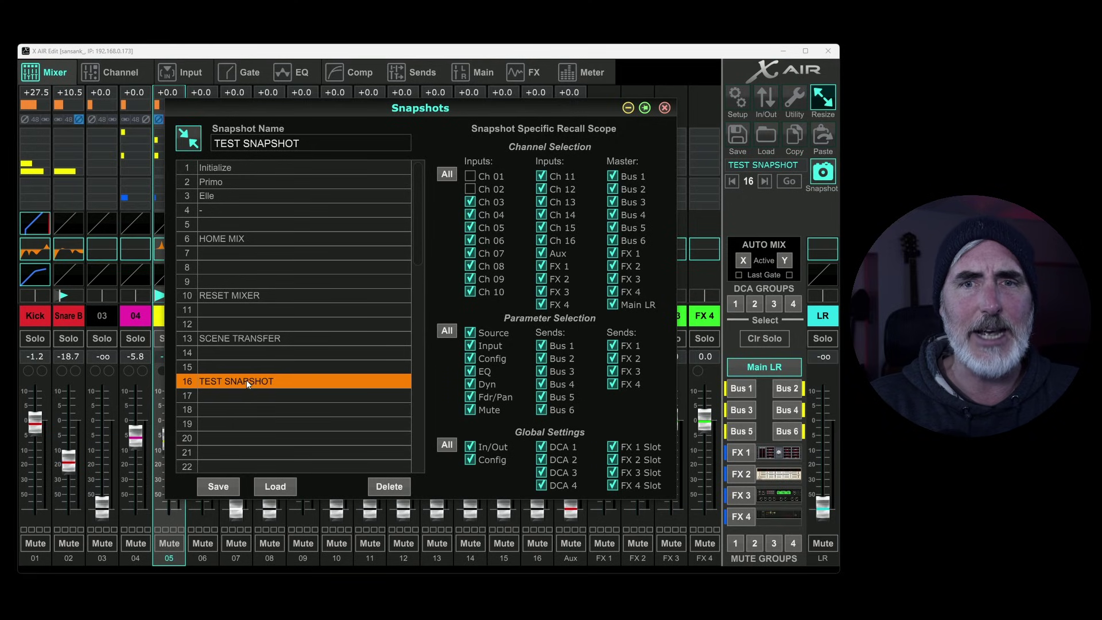
pyautogui.click(475, 189)
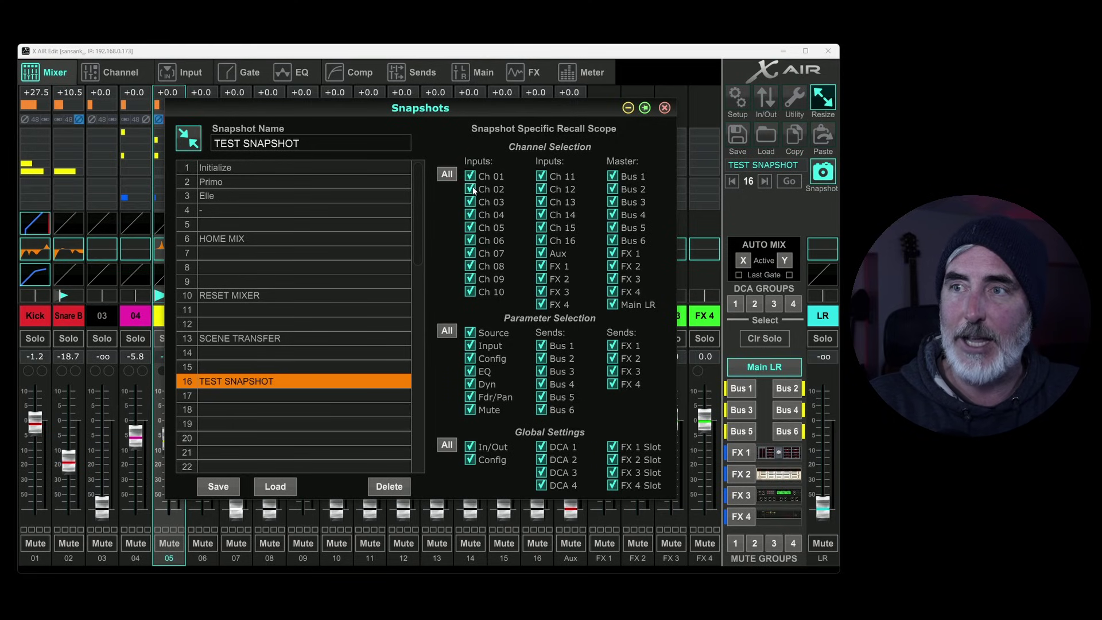
pyautogui.doubleClick(220, 380)
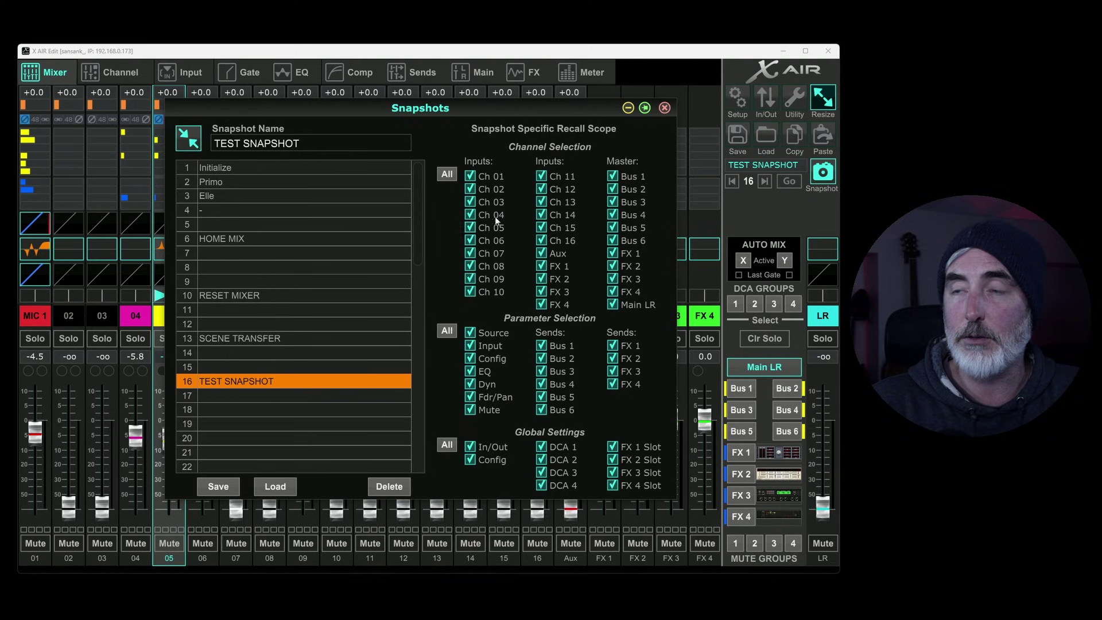
# - Exclude Ch 01, 02 and 03 from TEST SNAPSHOT's recall scope
pyautogui.click(470, 177)
pyautogui.click(470, 189)
pyautogui.click(470, 203)
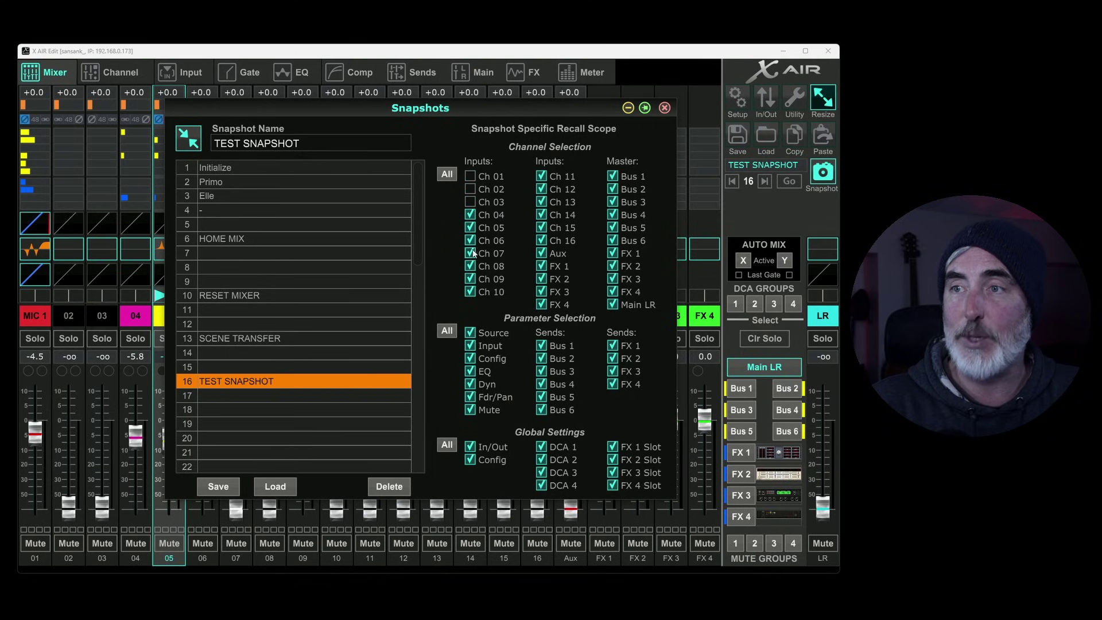
# - Select SCENE TRANSFER and exclude Ch 04, 05 and 06 from its recall scope
pyautogui.click(247, 334)
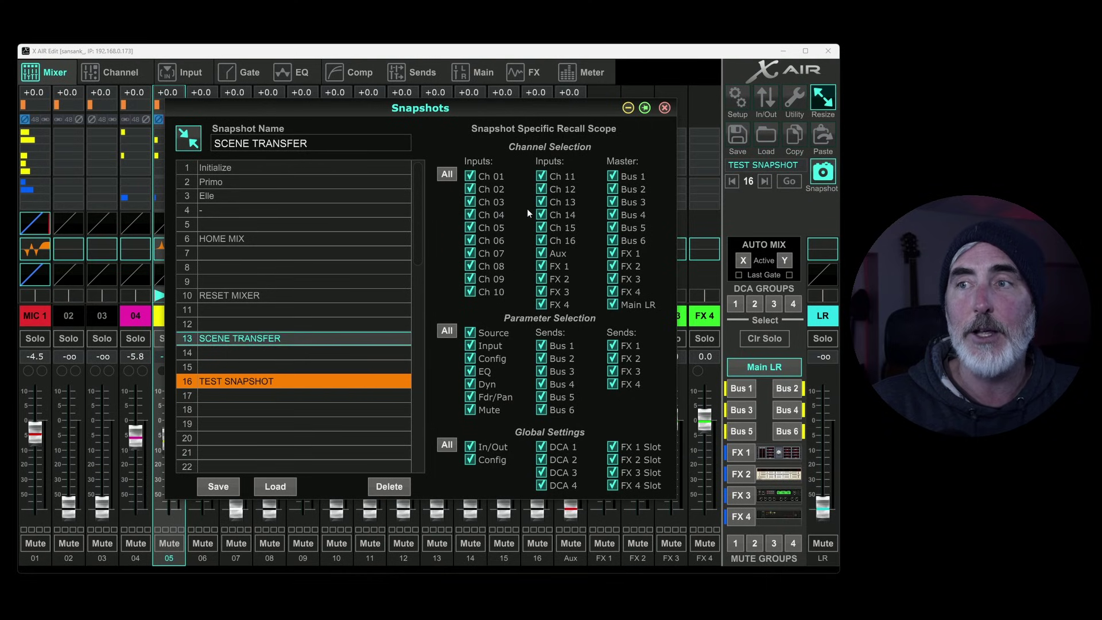
pyautogui.click(470, 215)
pyautogui.click(471, 228)
pyautogui.click(471, 241)
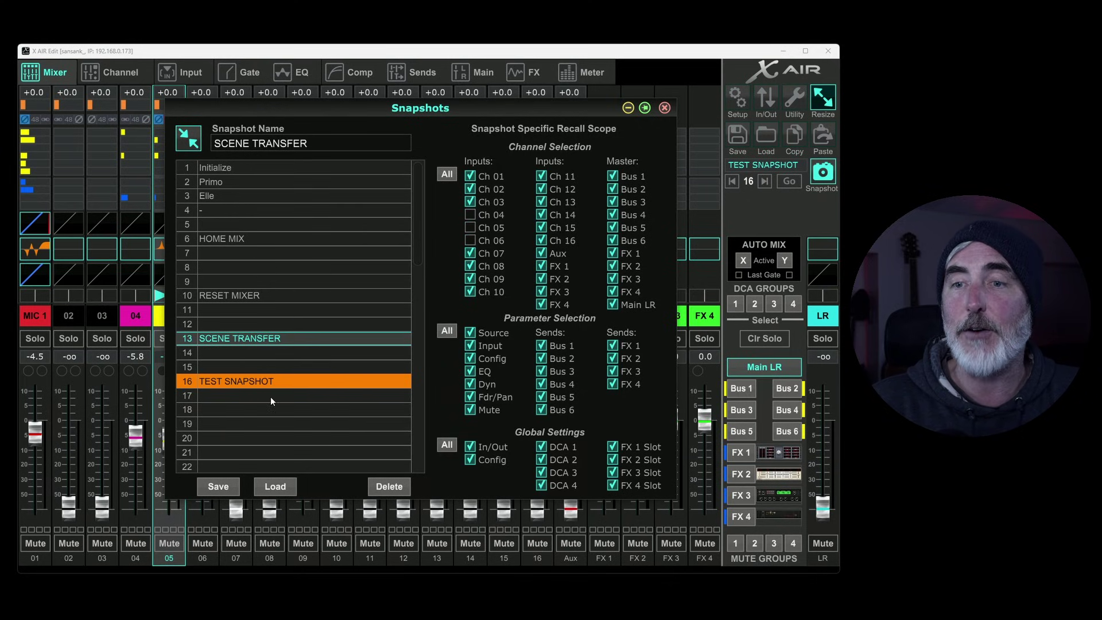
# - Recheck TEST SNAPSHOT's scope, return to SCENE TRANSFER, and close the Snapshots window
pyautogui.click(241, 382)
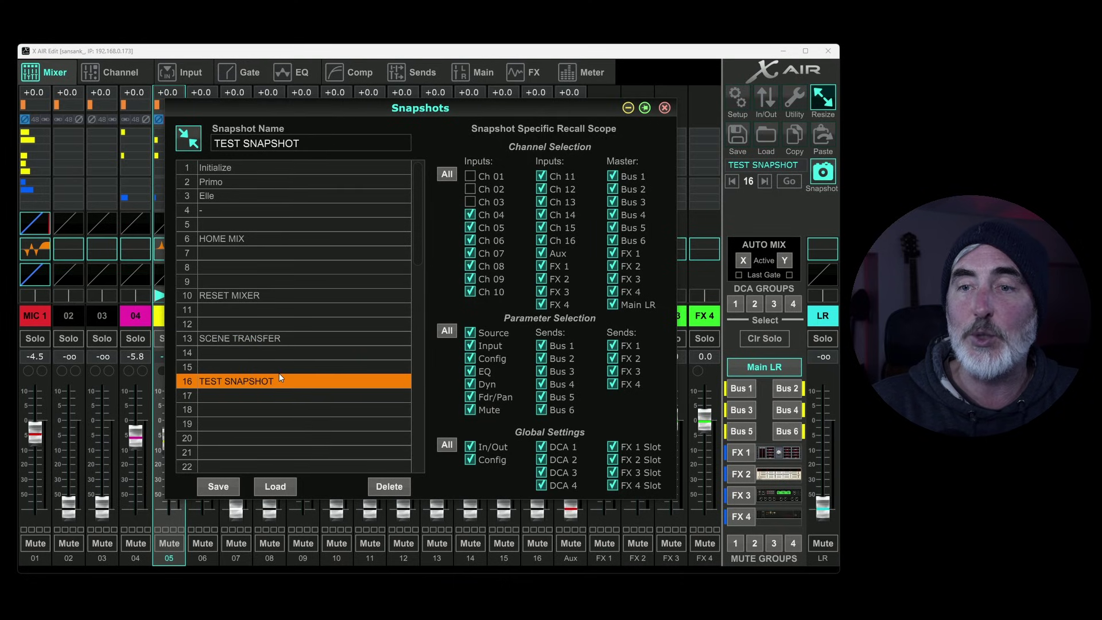
pyautogui.click(233, 338)
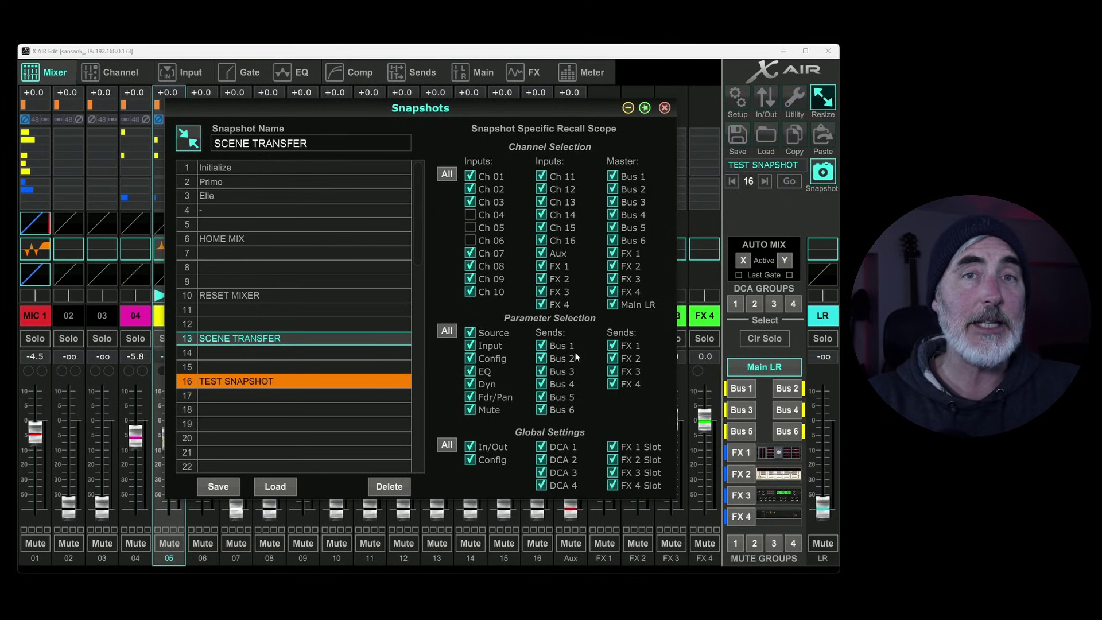
pyautogui.click(665, 107)
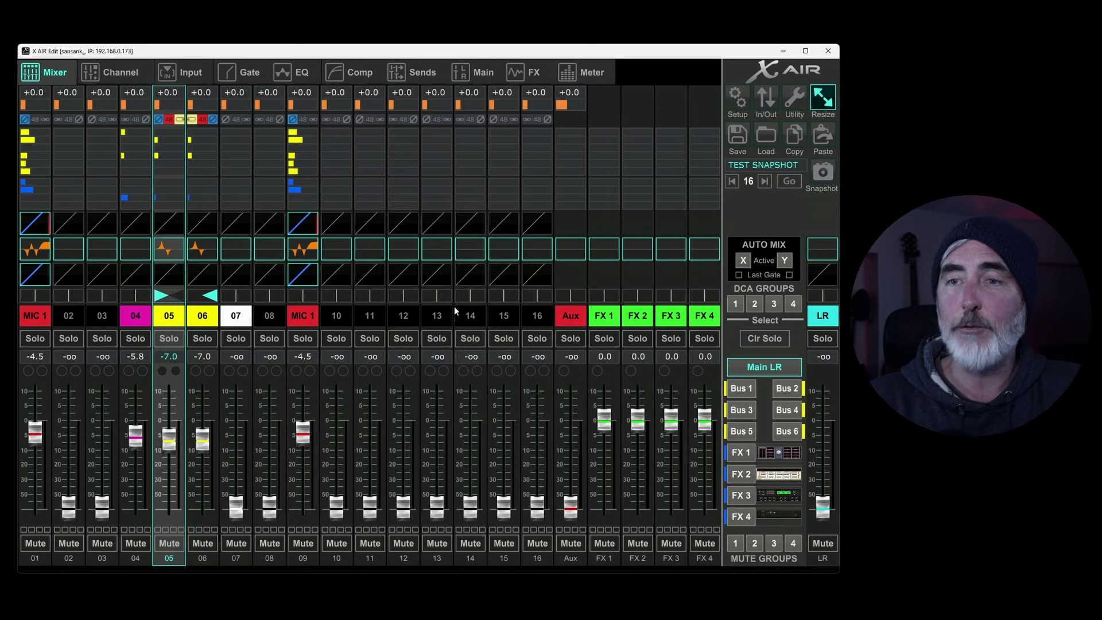
pyautogui.click(737, 138)
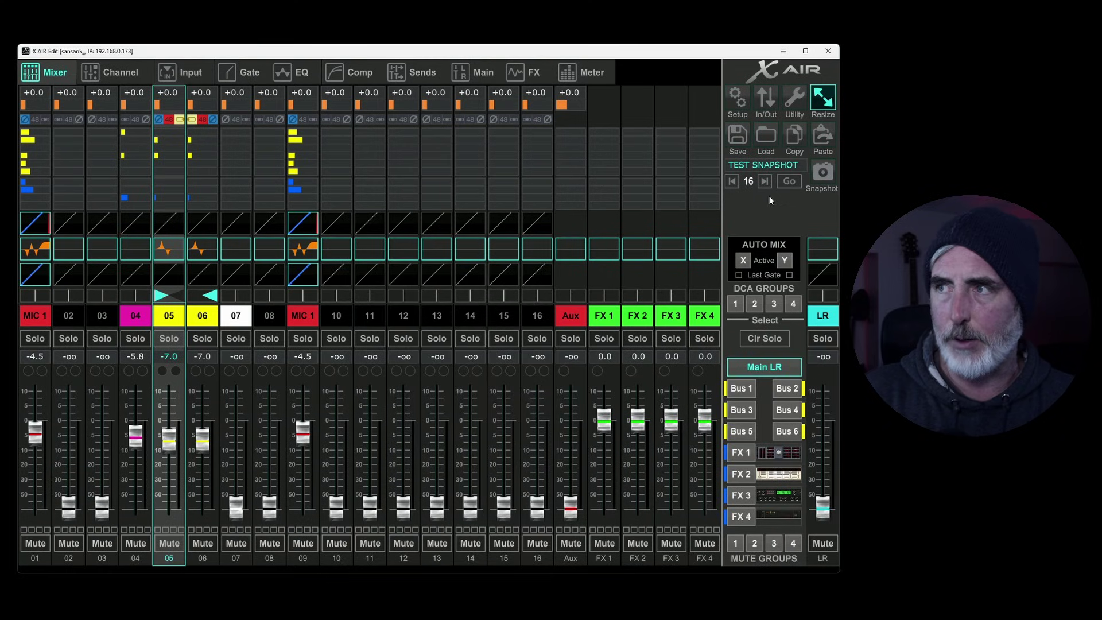
pyautogui.click(742, 138)
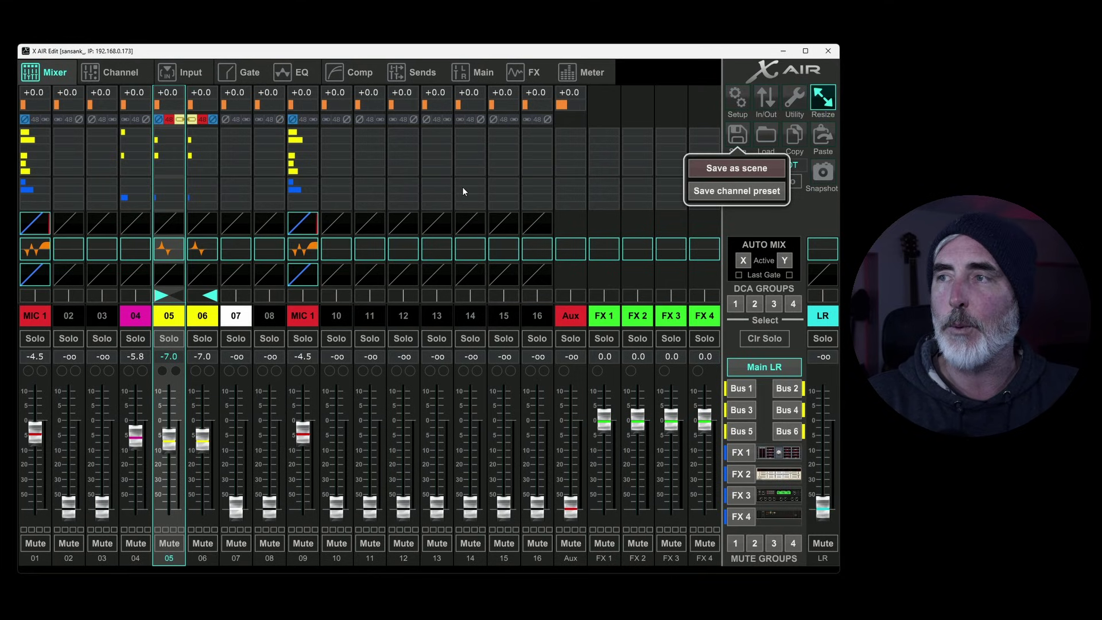
pyautogui.click(756, 169)
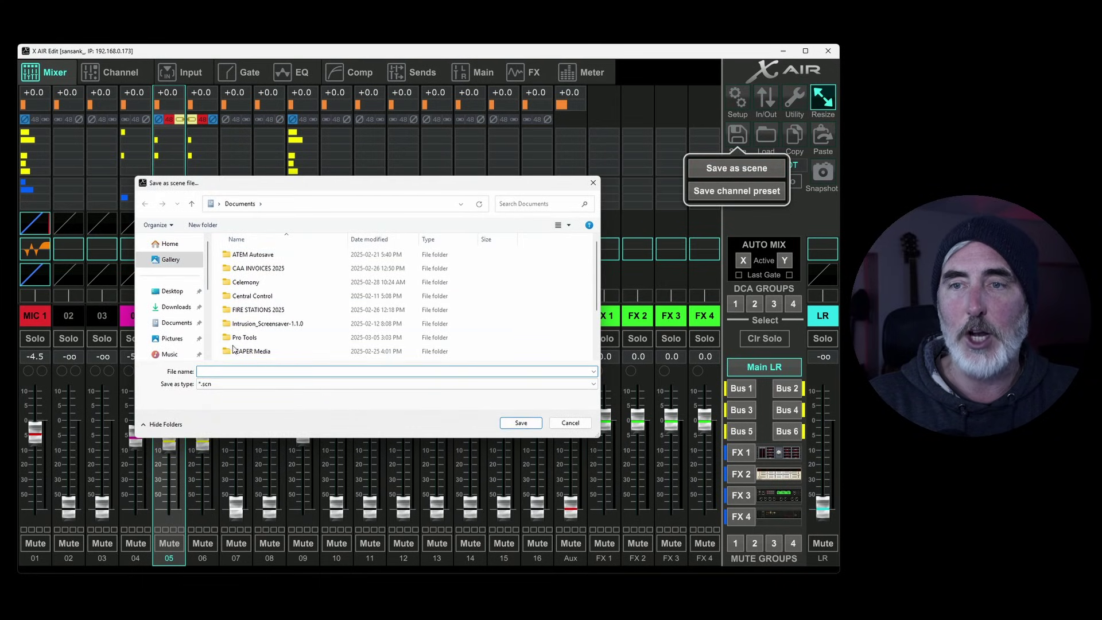
pyautogui.scroll(-2, 234, 348)
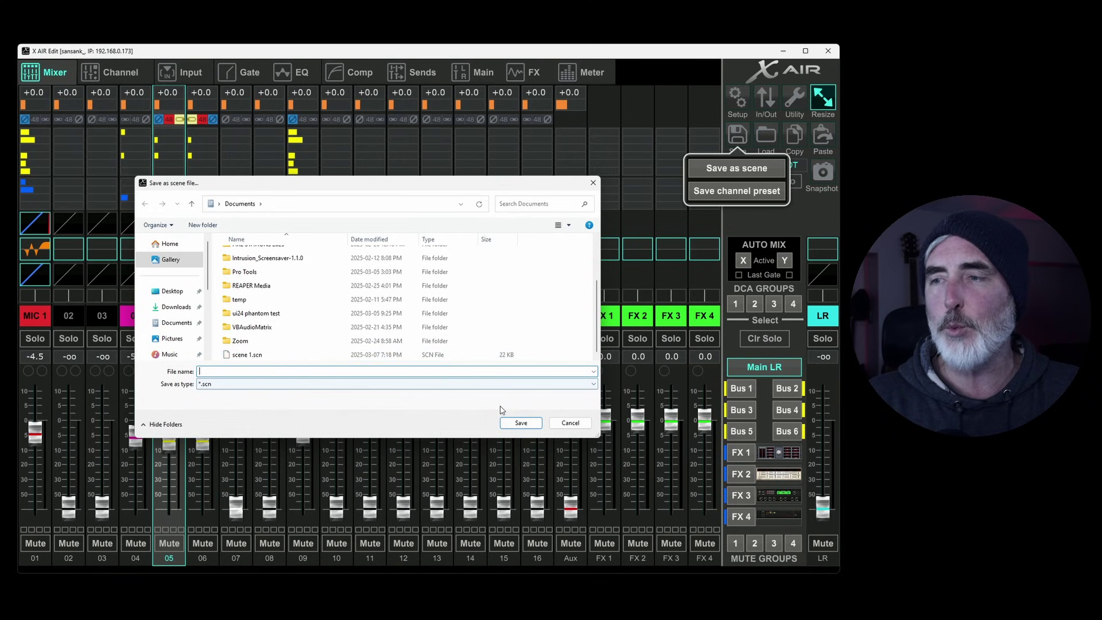
pyautogui.click(569, 426)
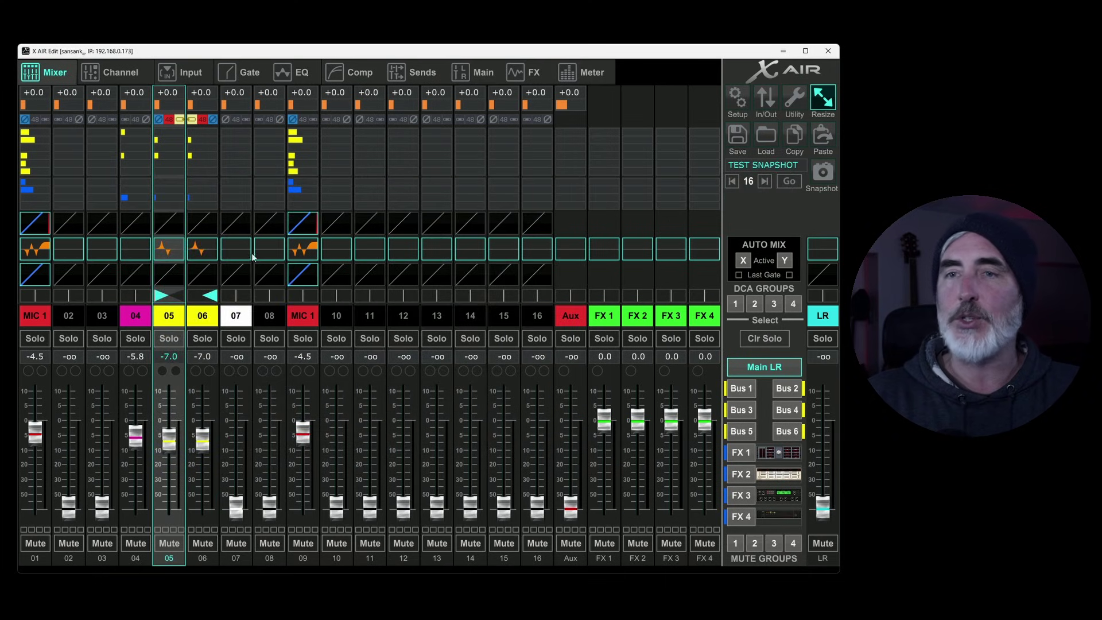
# - Reopen the Snapshots window showing SCENE TRANSFER with Ch 04–06 excluded from recall
pyautogui.click(742, 135)
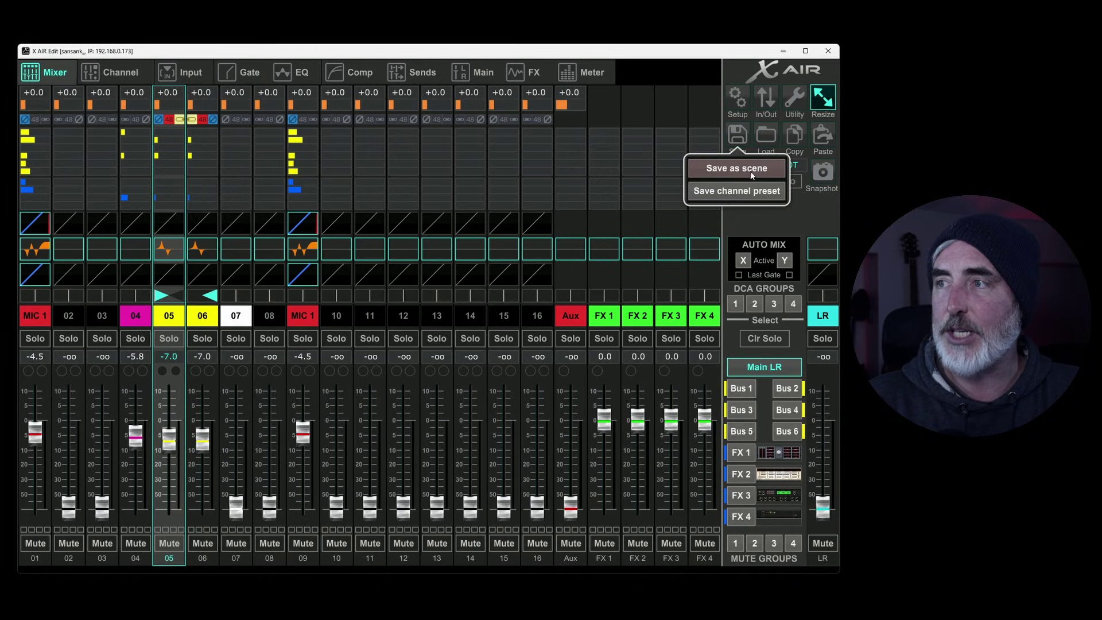
pyautogui.click(815, 209)
pyautogui.click(823, 172)
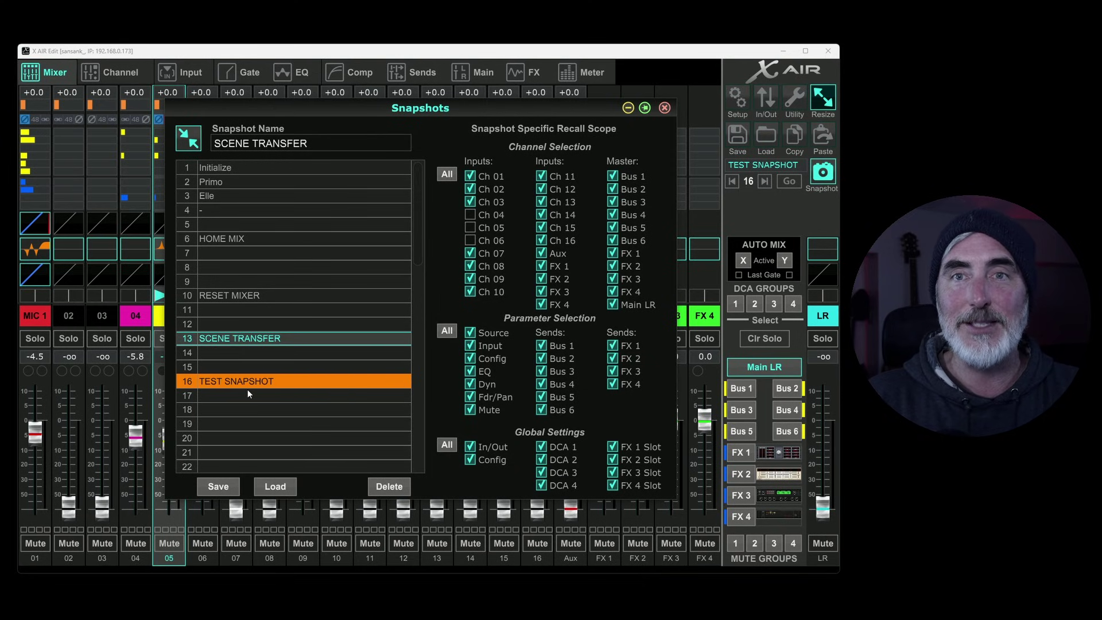
pyautogui.click(664, 108)
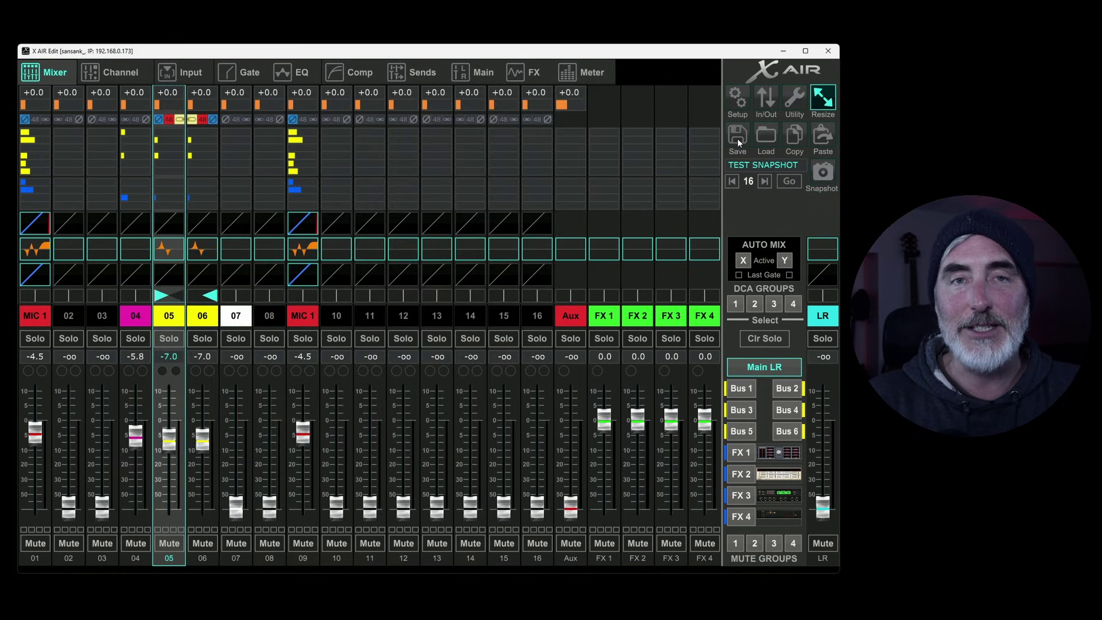
pyautogui.click(737, 139)
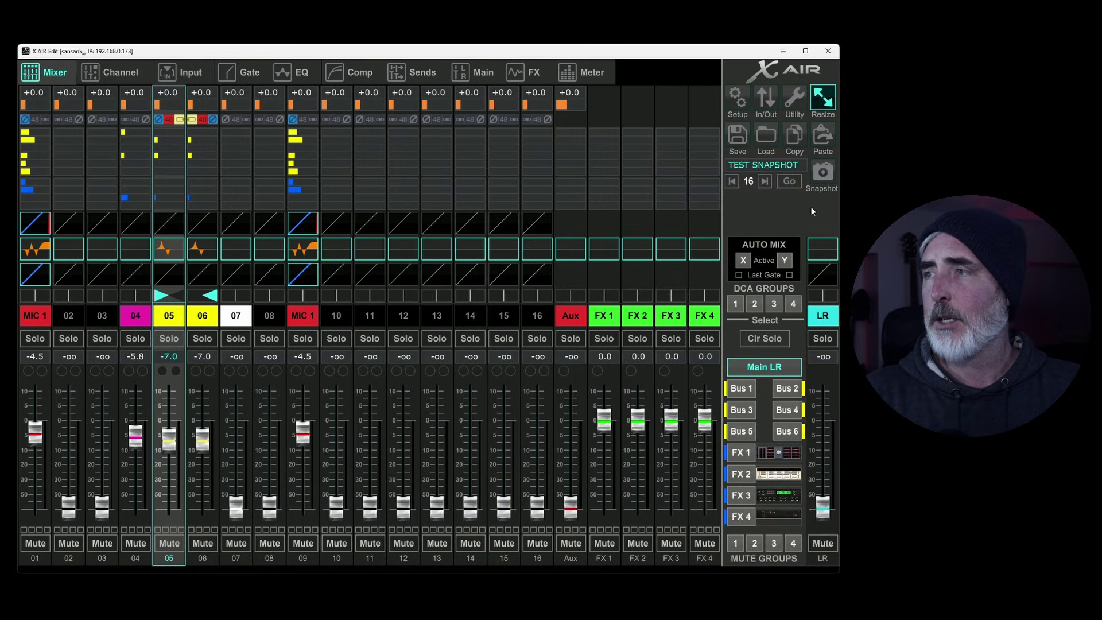
pyautogui.click(820, 178)
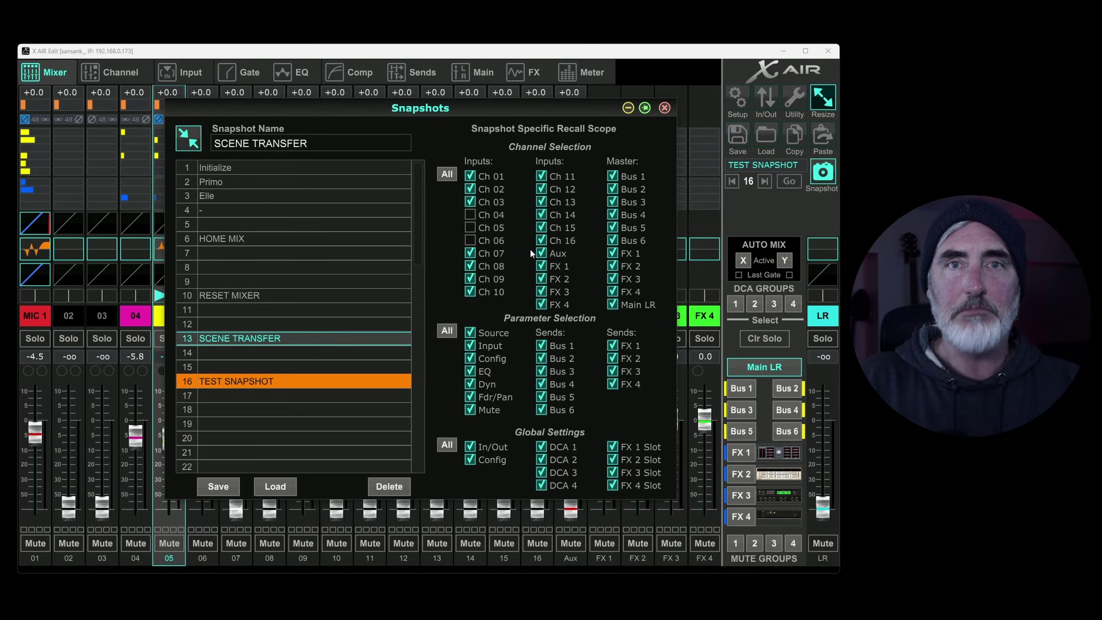
# - Close Snapshots, step back to snapshot 13 and recall SCENE TRANSFER
pyautogui.click(822, 171)
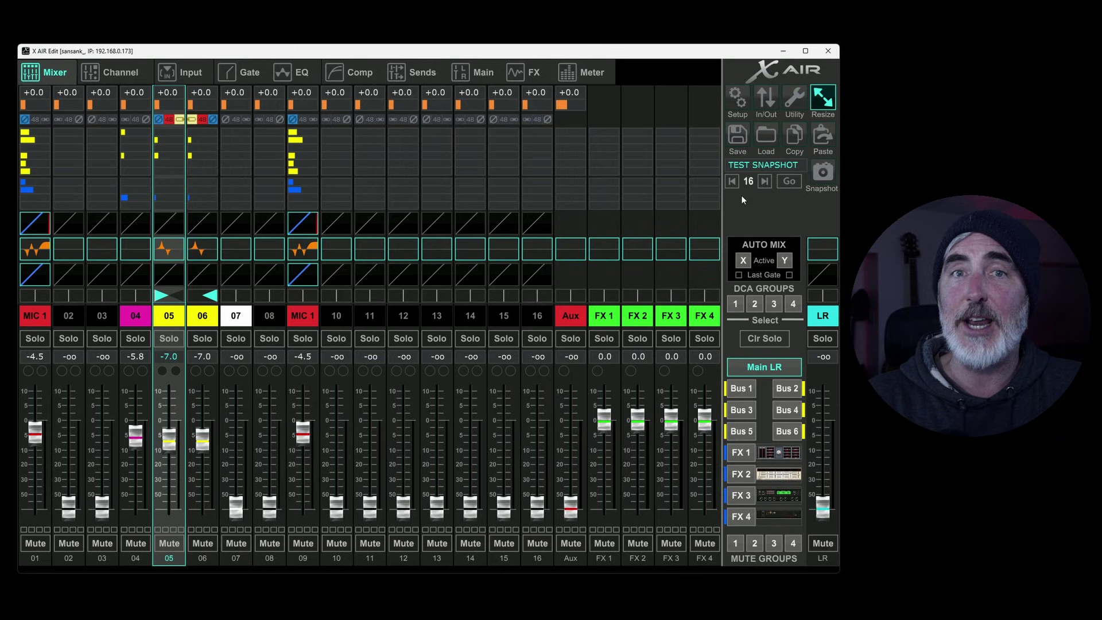
pyautogui.click(733, 182)
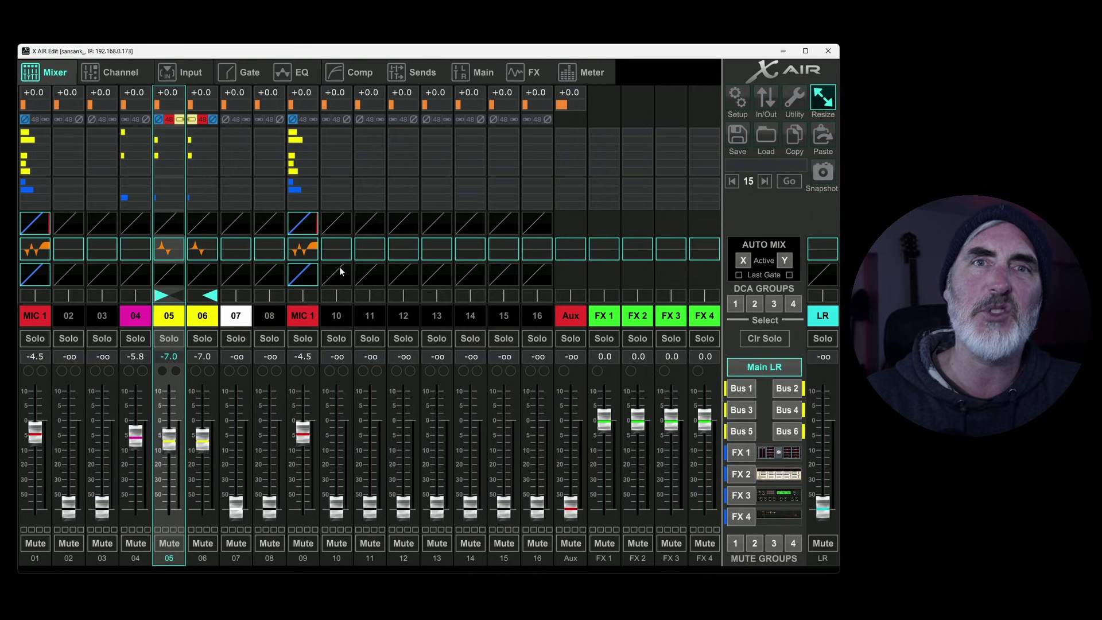
pyautogui.click(733, 182)
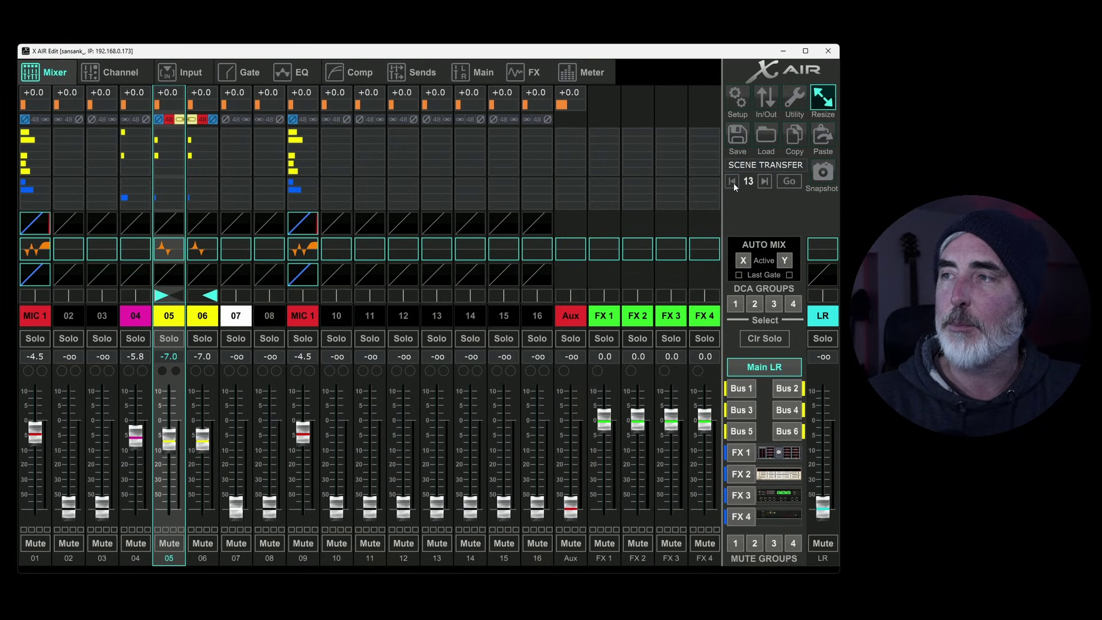
pyautogui.click(789, 181)
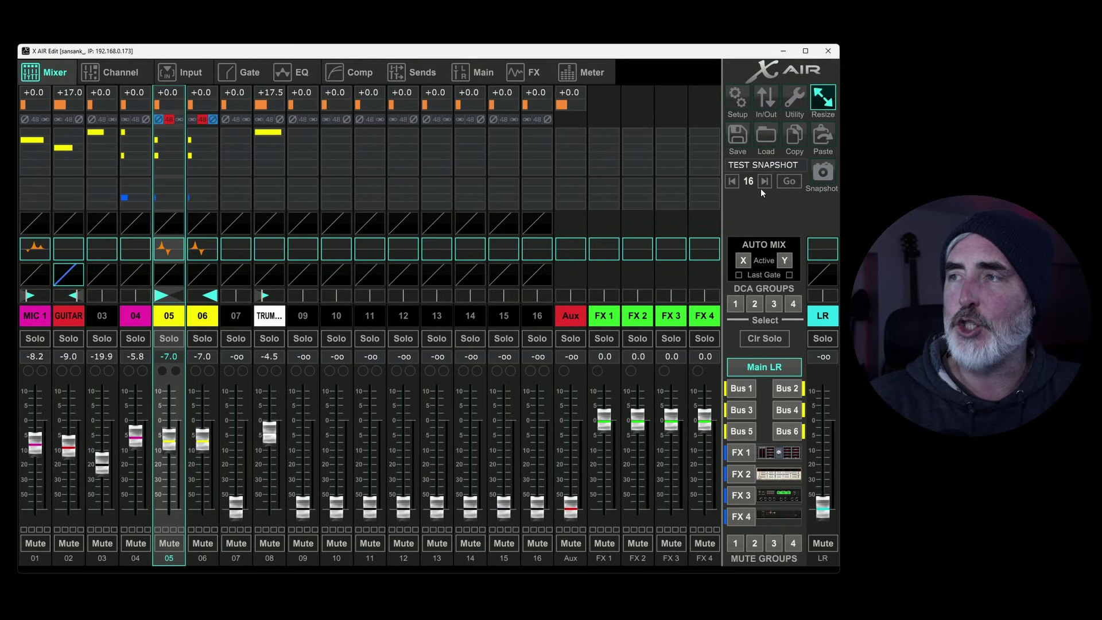
# - Step to snapshot 16 and recall TEST SNAPSHOT, restoring MIC 1 on channel 09
pyautogui.click(765, 182)
pyautogui.click(764, 181)
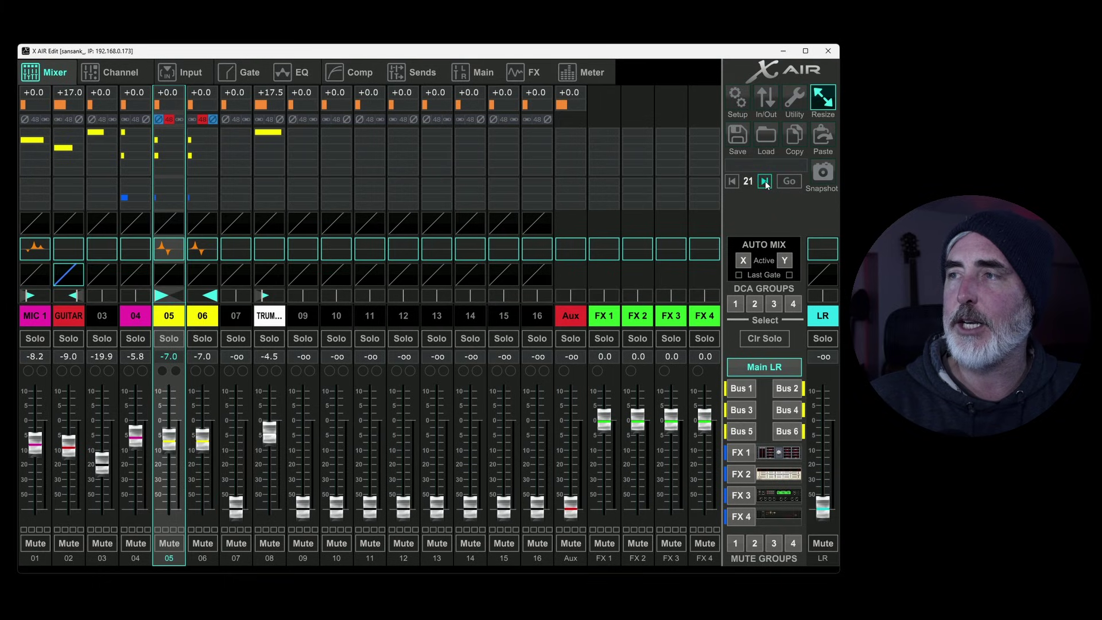
pyautogui.click(732, 181)
pyautogui.click(733, 181)
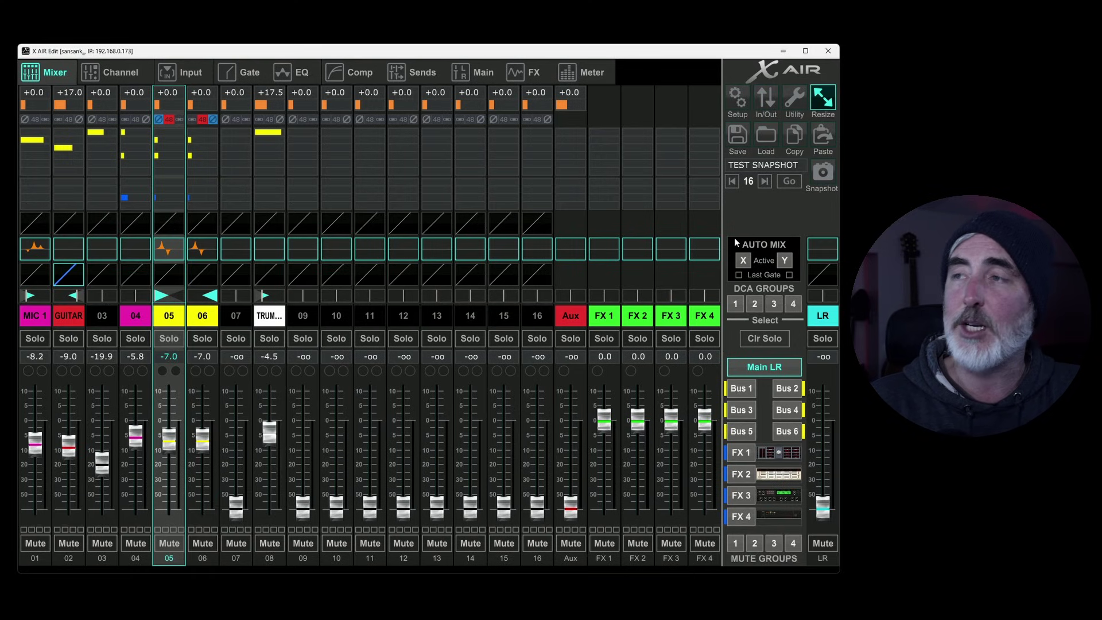
pyautogui.click(790, 181)
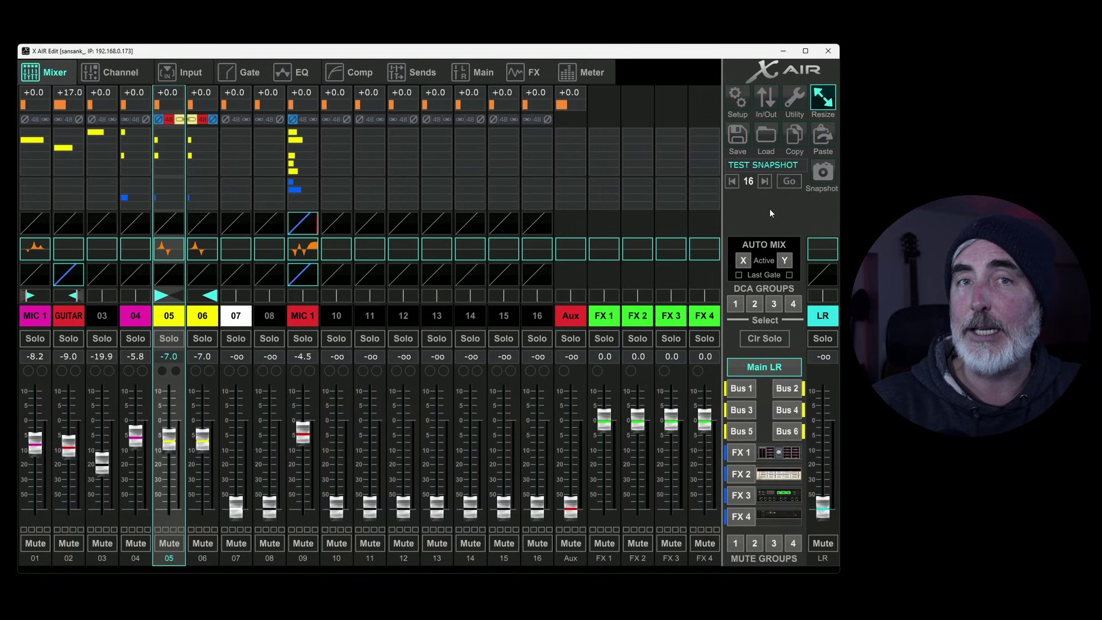
# - Disconnect from the XR18 mixer in Setup's Connection settings, then close Setup
pyautogui.click(741, 105)
pyautogui.click(578, 195)
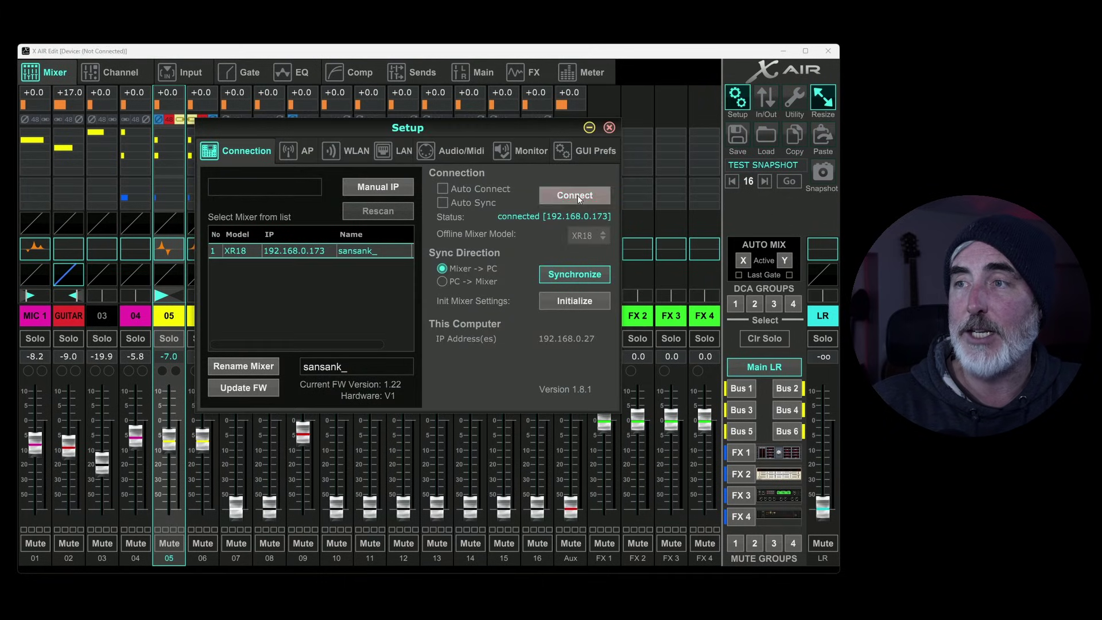
pyautogui.click(610, 127)
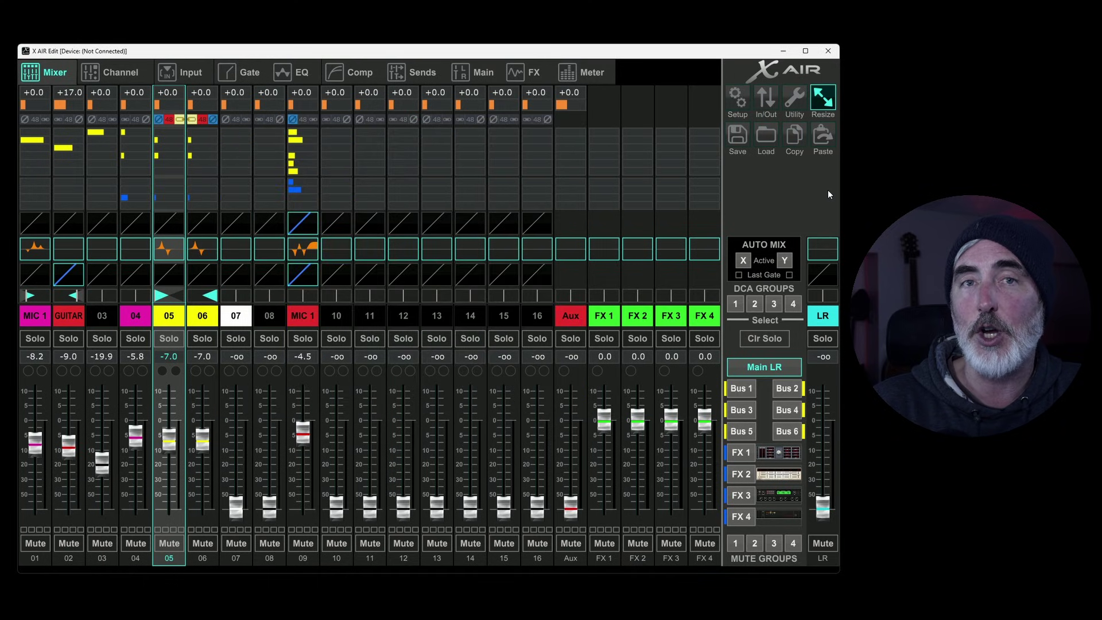